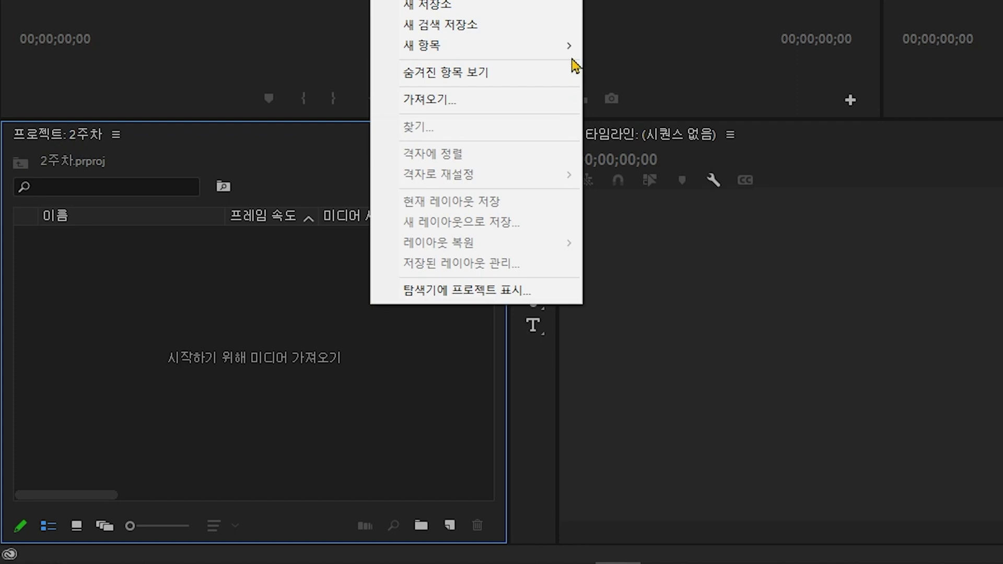
Create a new sequence from the custom 1920x1080 preset and name it 메인작업공간.
mouse_move(560, 62)
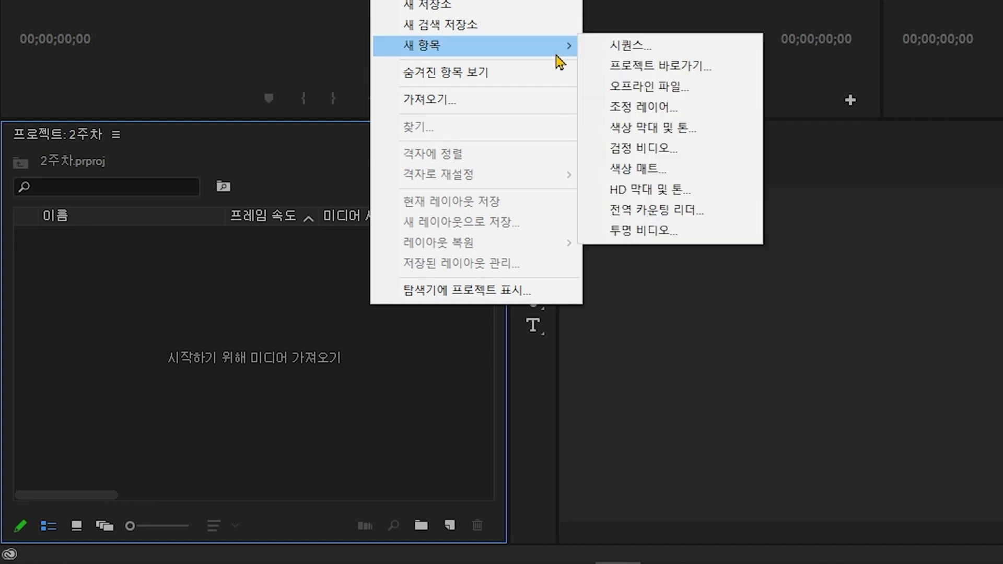
left_click(650, 53)
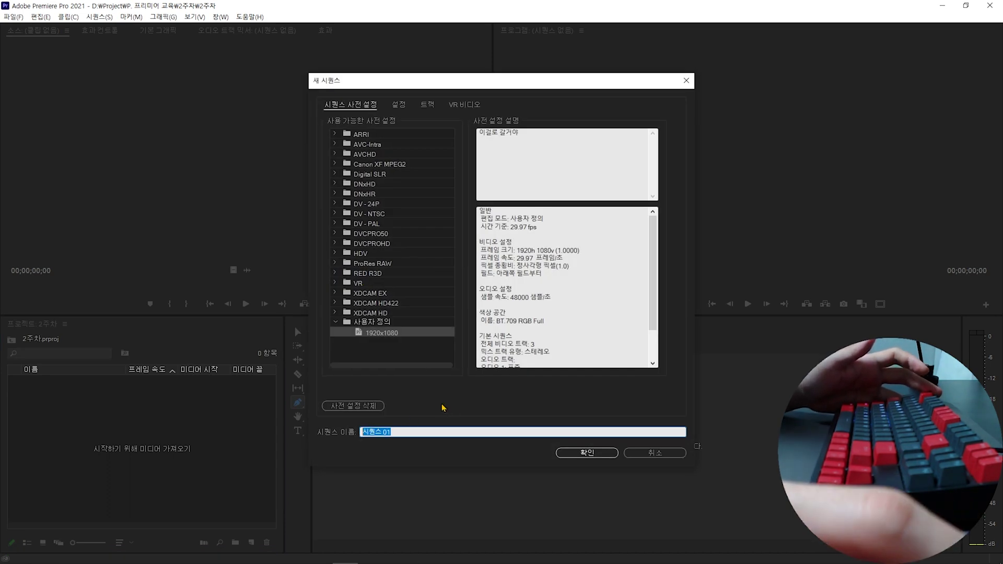
type("명인작업공간")
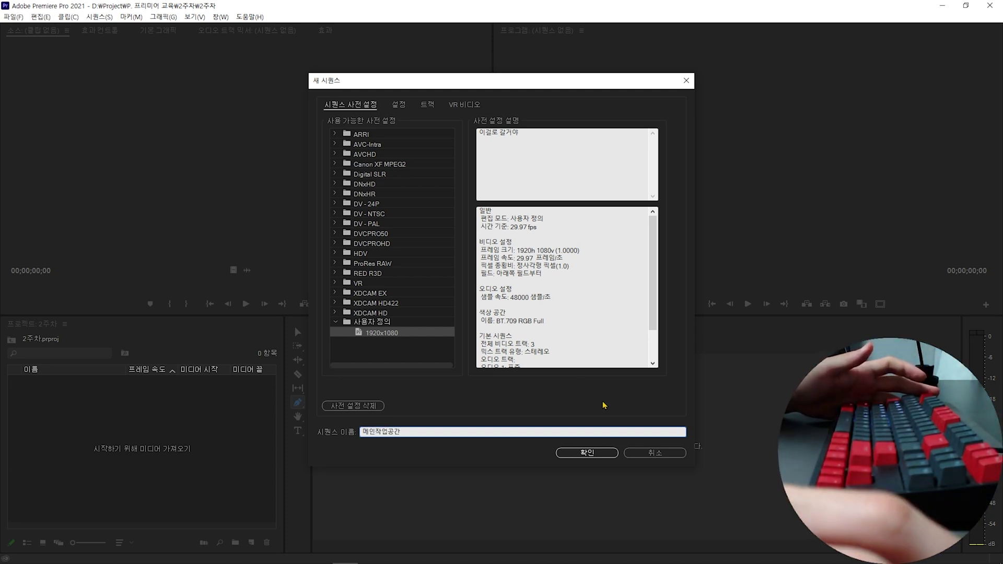
left_click(564, 452)
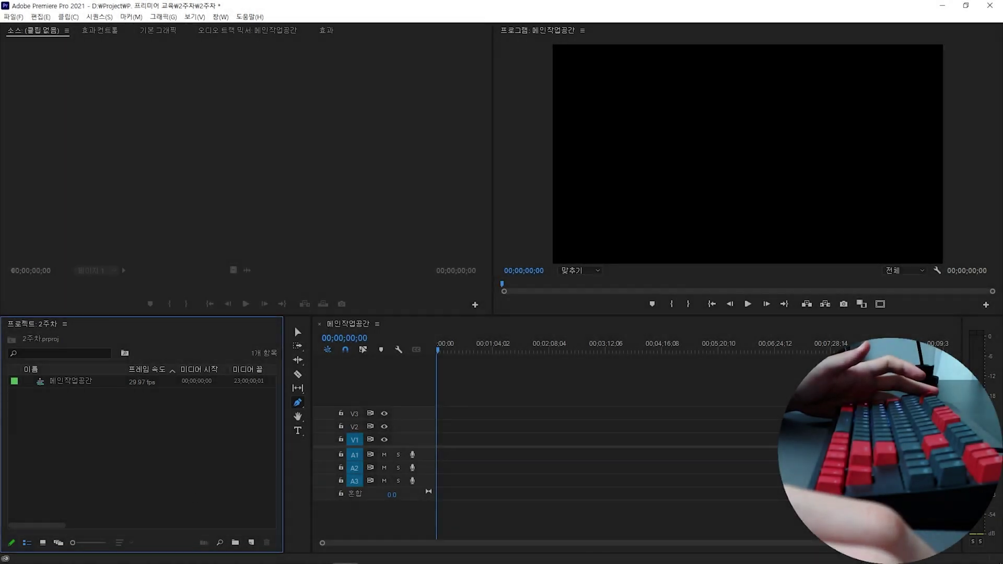
Import the Timelapse HD - Sunrise & Sunset (France) video from the [data] free stoc video folder into the project.
left_click(167, 553)
mouse_move(914, 209)
left_mouse_down()
mouse_move(911, 262)
mouse_move(912, 219)
left_mouse_up()
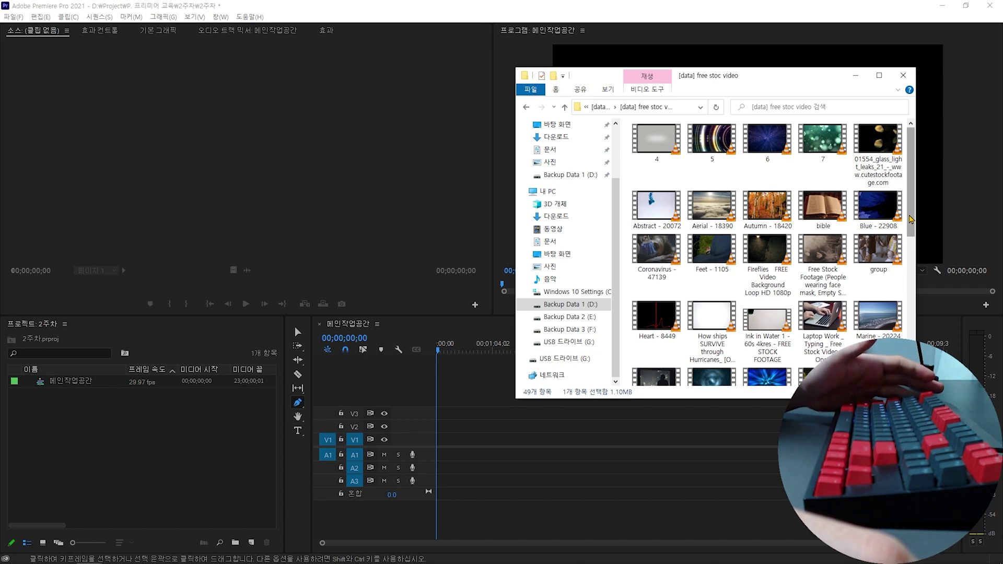
left_click_drag(912, 220, 912, 351)
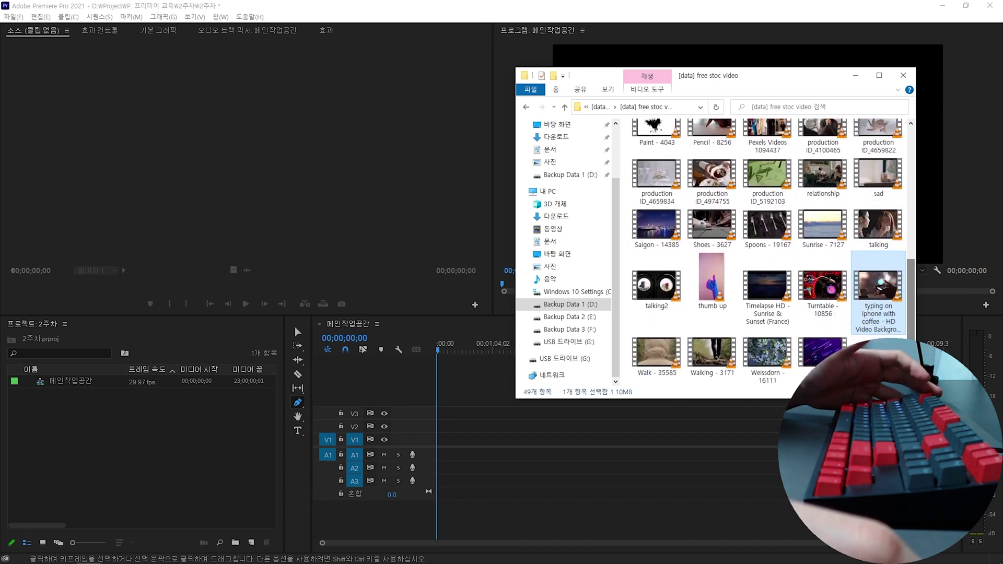
left_click(777, 292)
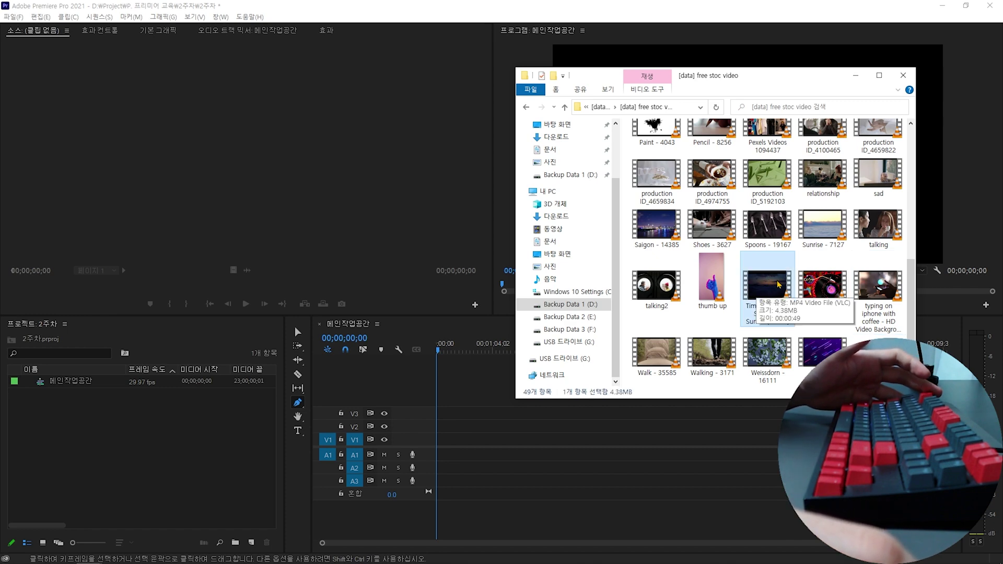
left_click_drag(771, 292, 98, 423)
left_click(120, 424)
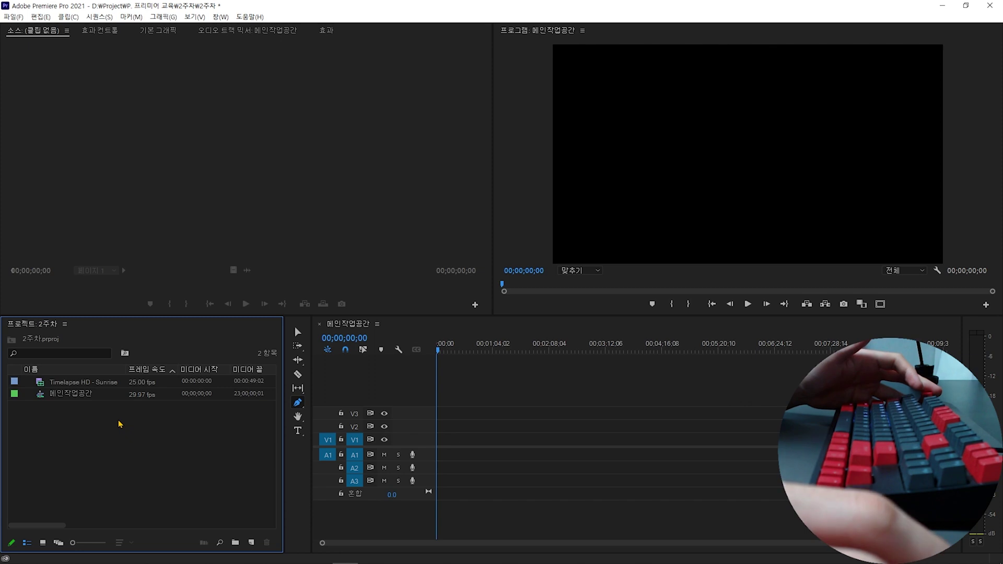
Place the Timelapse HD clip at the start of track V1 in 메인작업공간, keeping the existing sequence settings.
left_click_drag(98, 382, 438, 452)
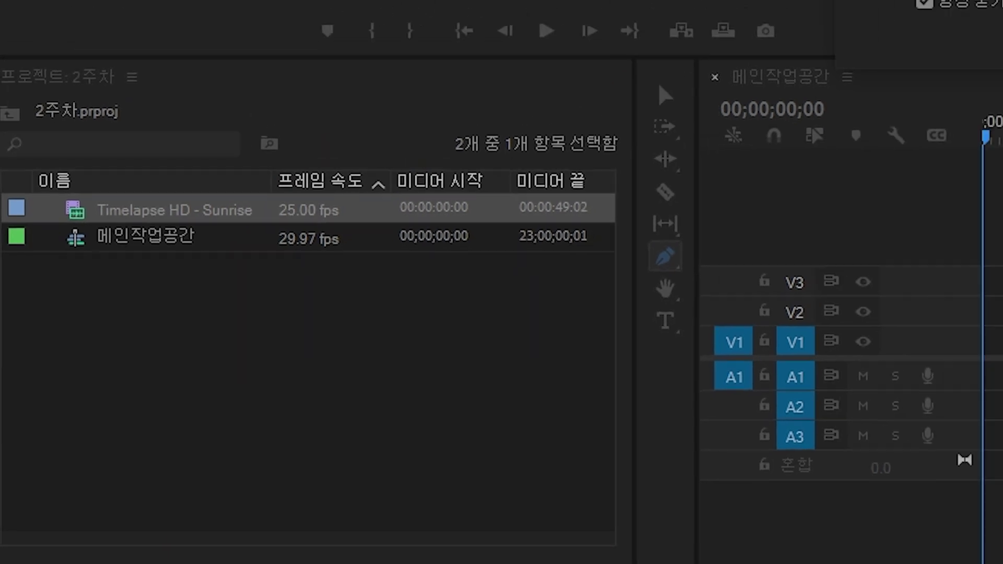
left_click_drag(195, 172, 998, 319)
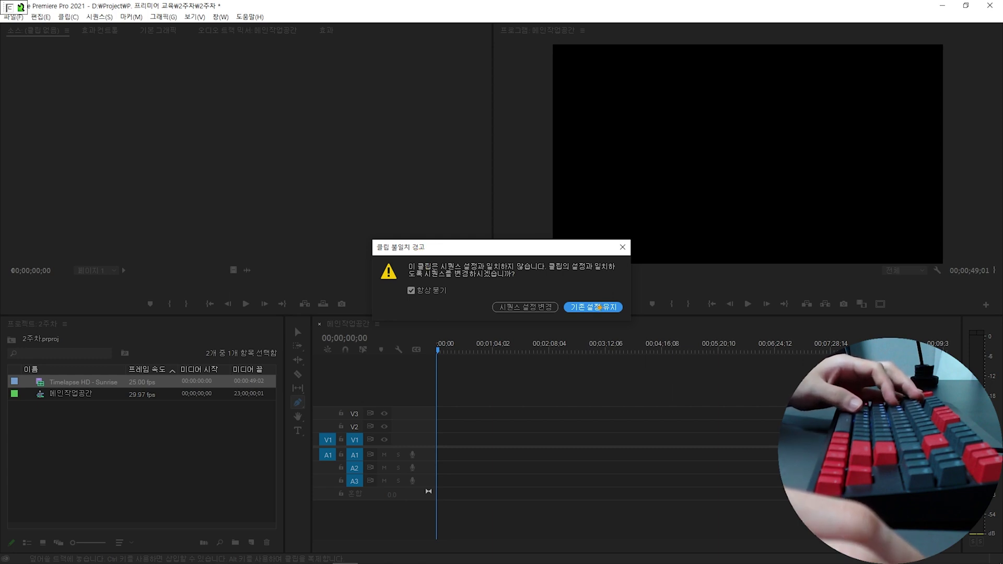
left_click(598, 309)
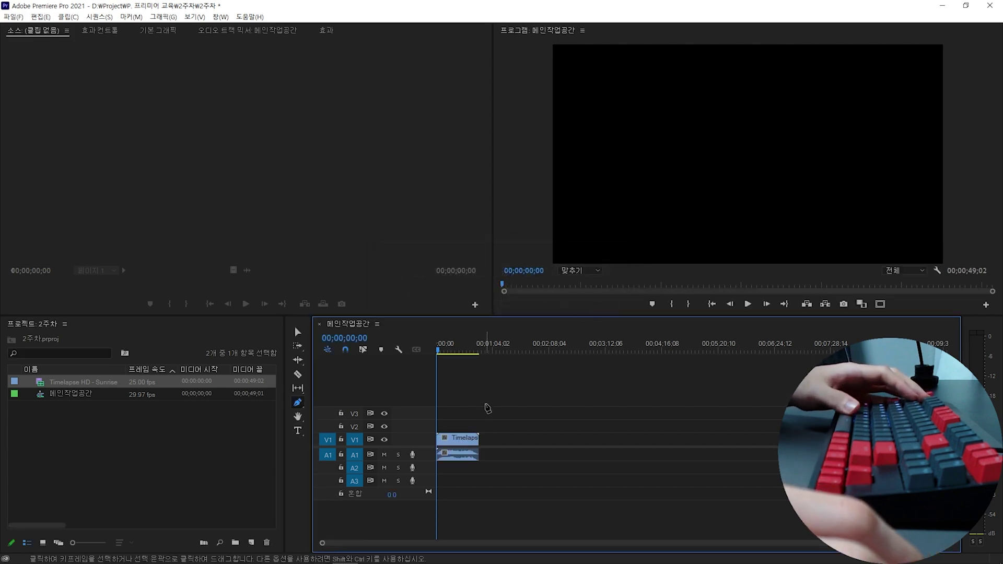
With the Selection tool active, play the sequence and park the playhead at 00;00;13;27.
key("v")
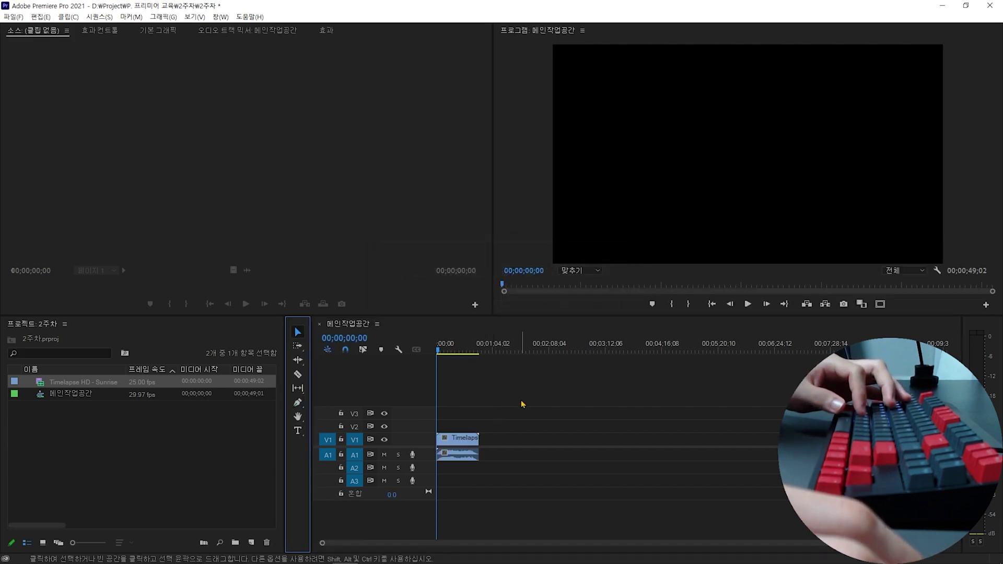
key("space")
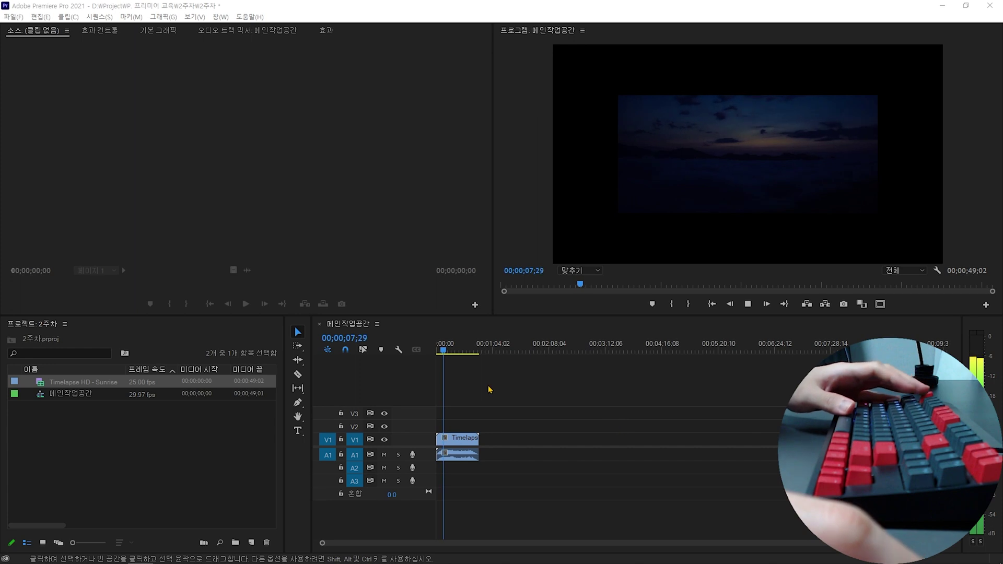
left_click(448, 349)
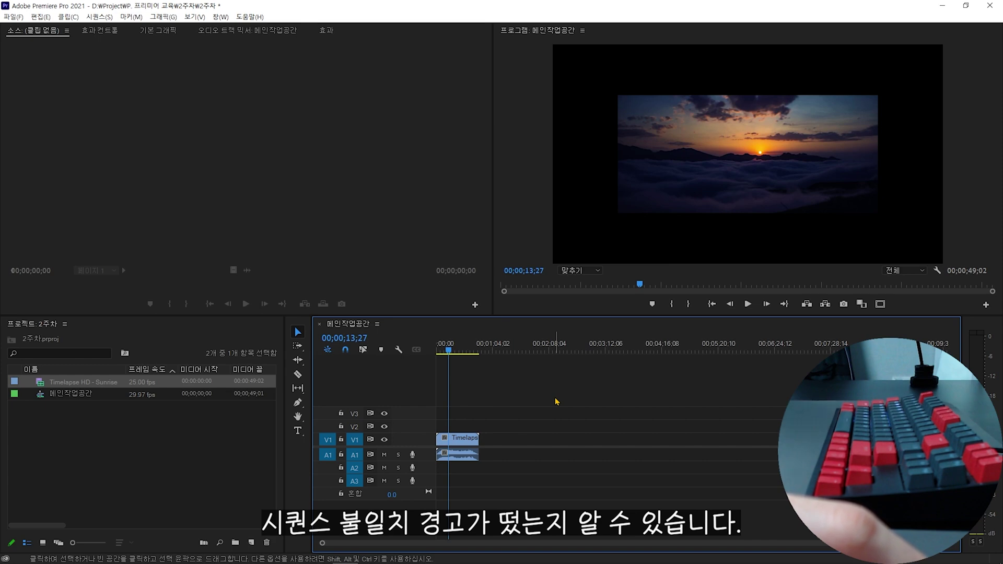
left_click(727, 184)
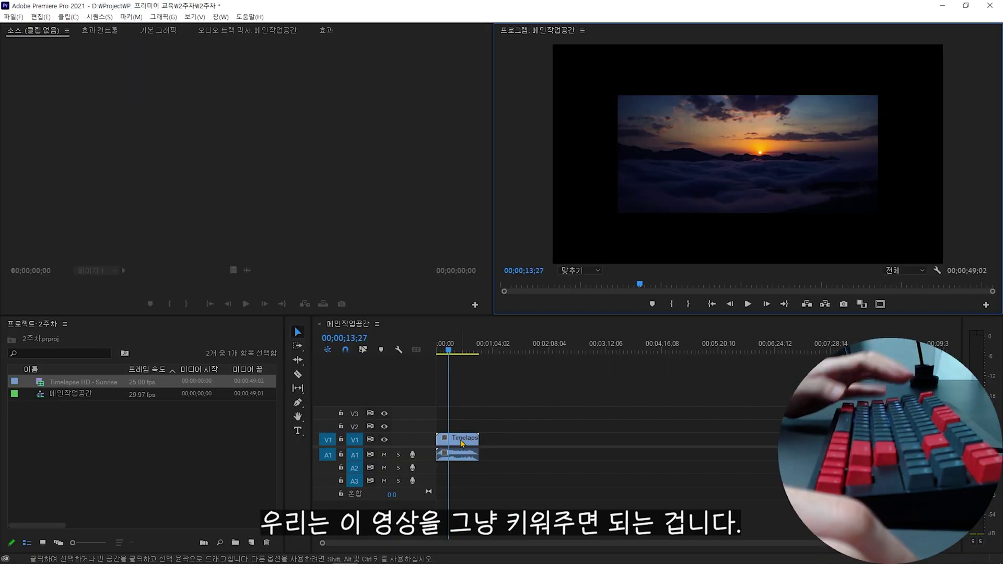
Show the effect controls of the Timelapse clip on track V1.
left_click(463, 443)
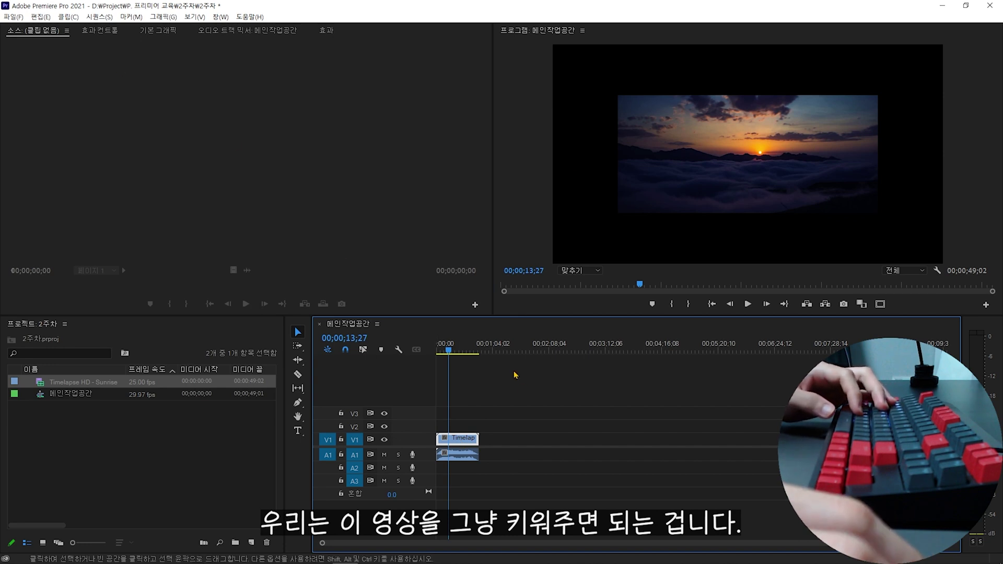
left_click(222, 87)
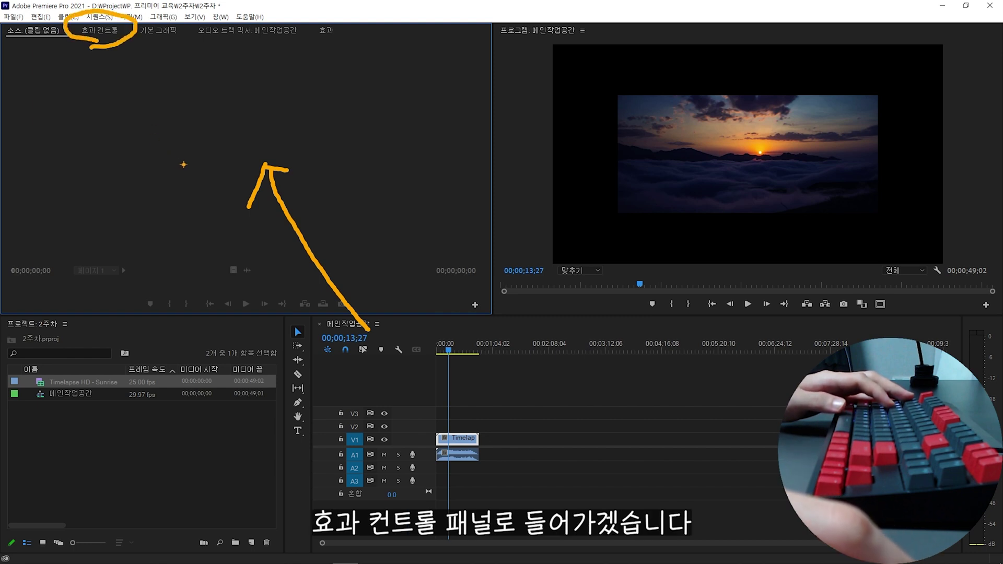
key("shift+5")
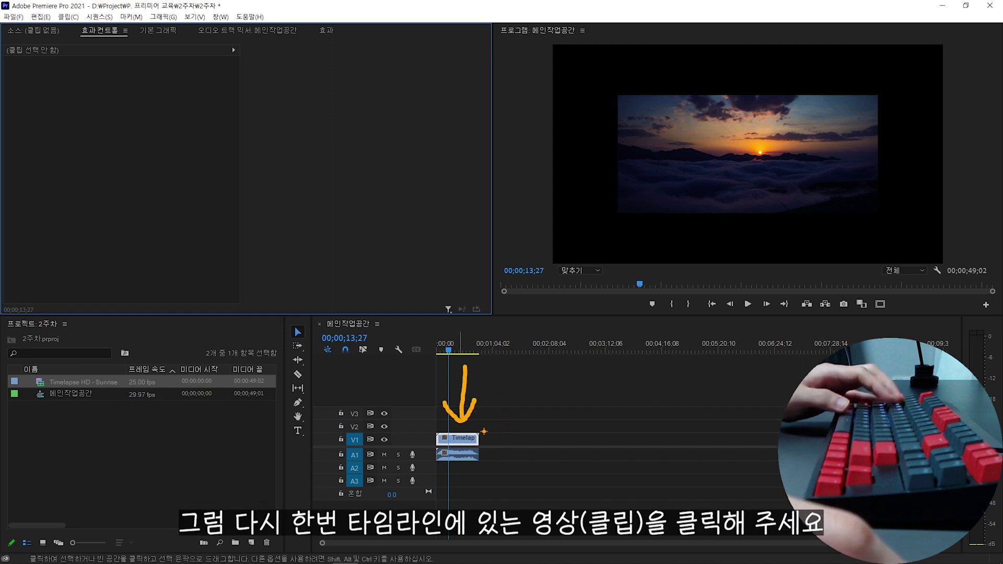
left_click(465, 441)
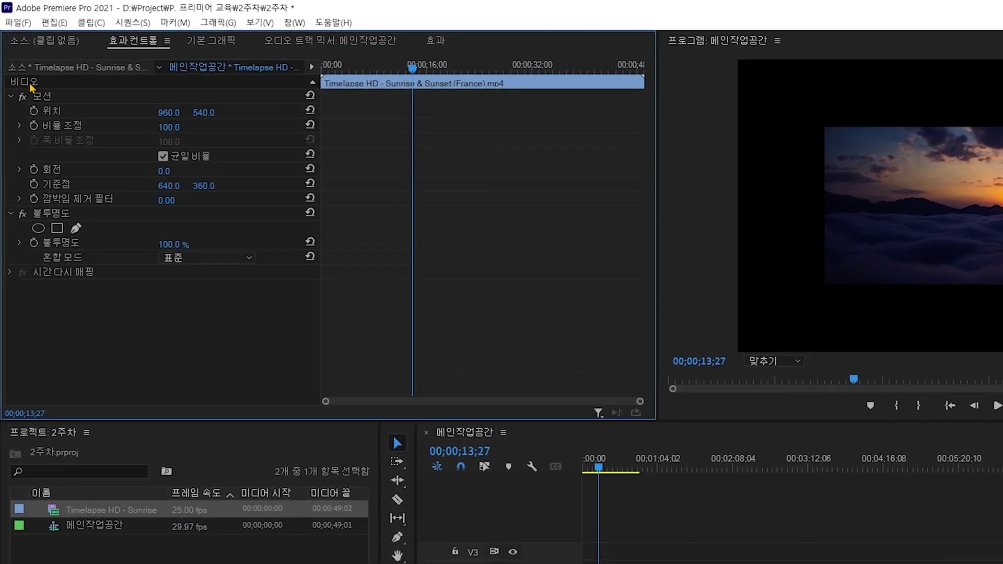
Look over the clip's motion and opacity properties and set its scale to 150.
left_click(58, 126)
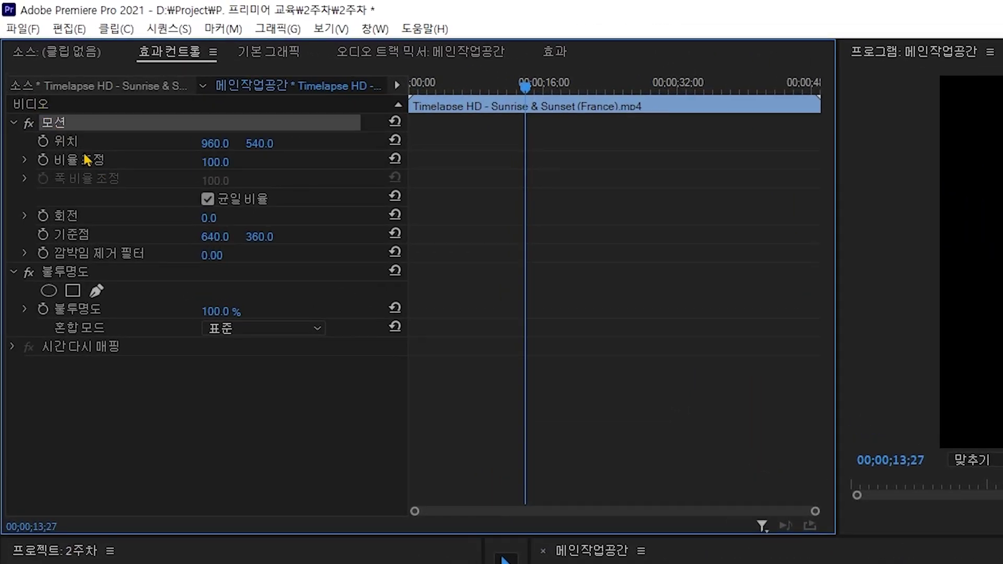
left_click(86, 162)
left_click(100, 219)
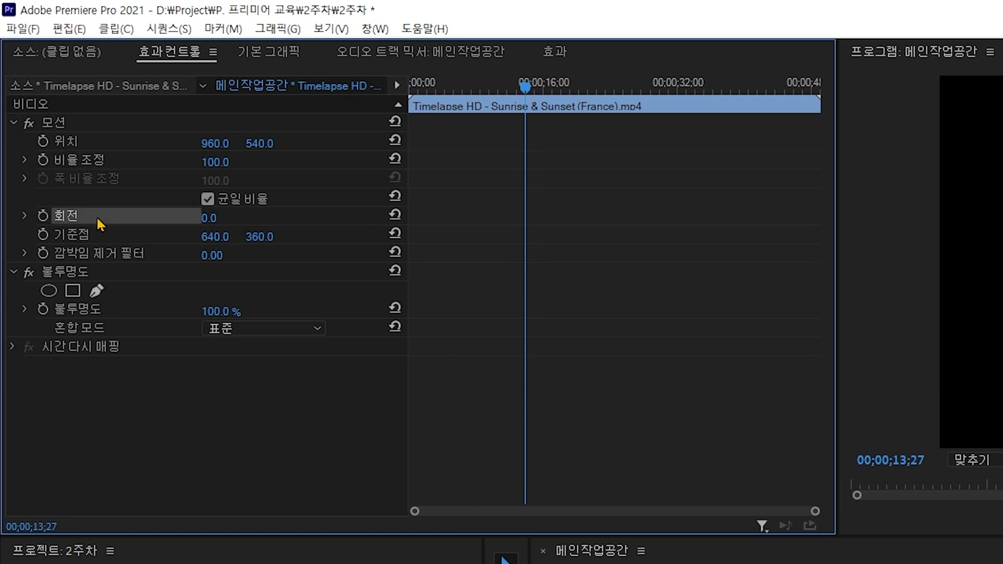
left_click(88, 235)
left_click(97, 274)
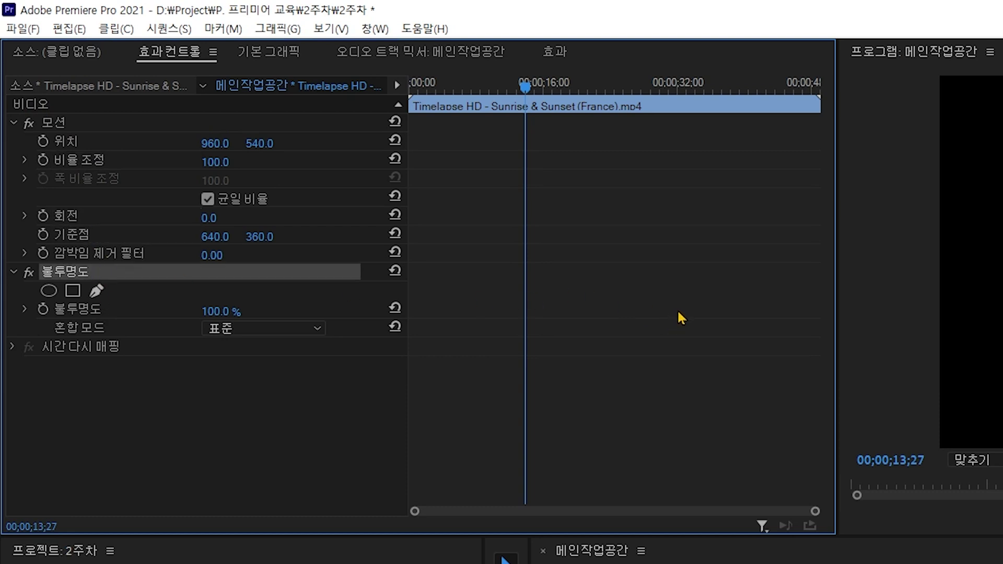
left_click(105, 160)
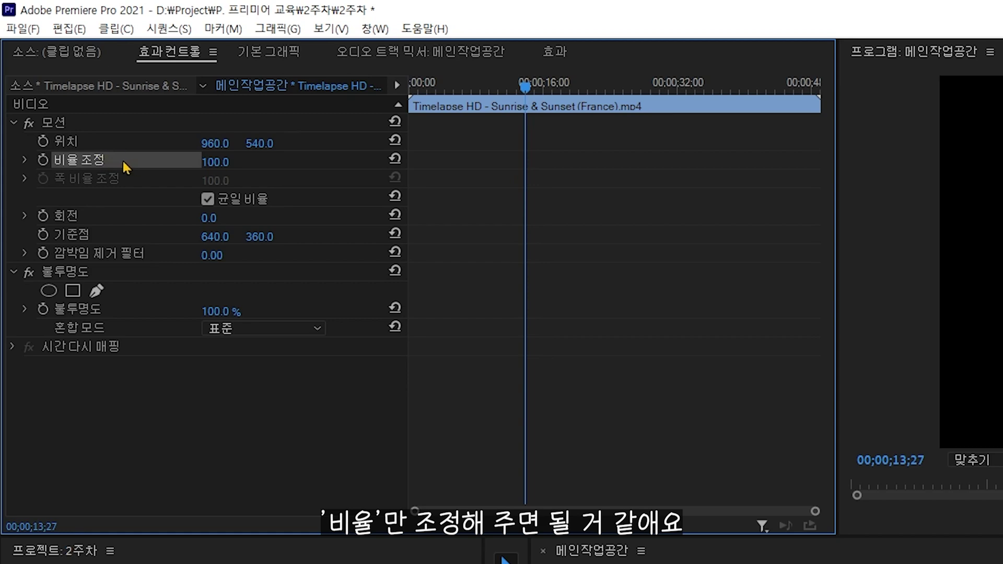
left_click(217, 163)
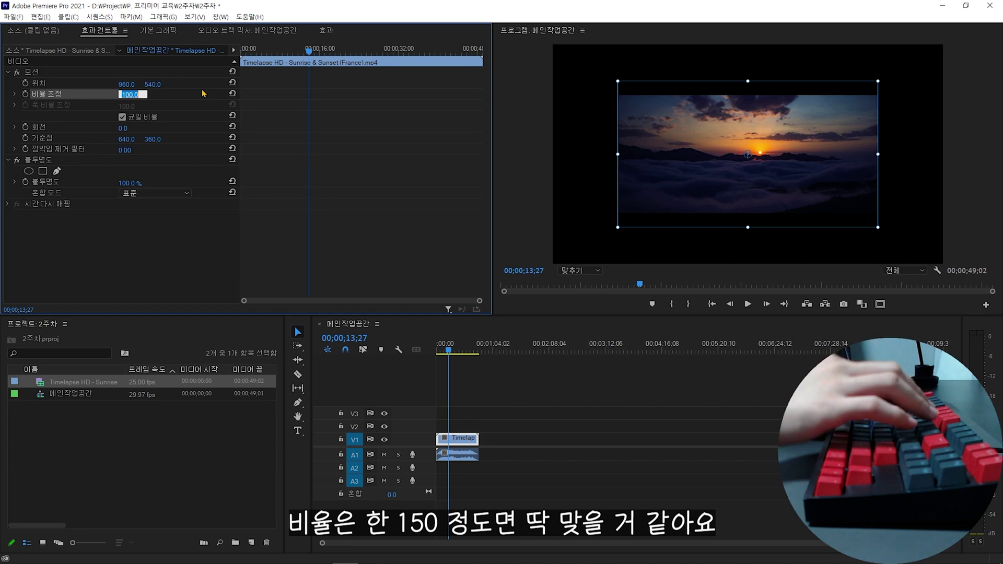
type("150")
left_click(186, 446)
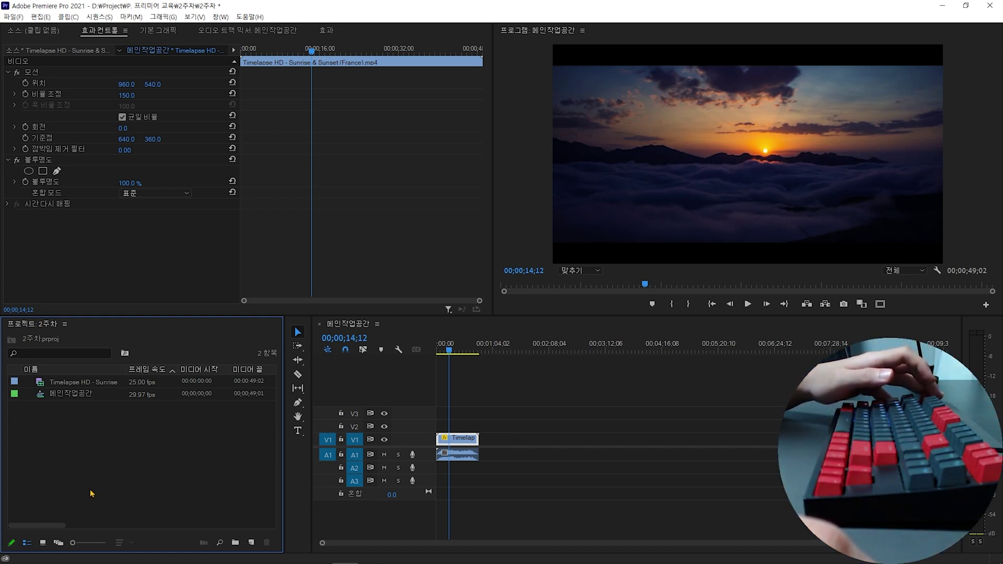
Create a project bin named 원본영상 and move the Timelapse HD clip into it.
mouse_move(59, 527)
left_mouse_down()
mouse_move(157, 527)
mouse_move(63, 527)
left_mouse_up()
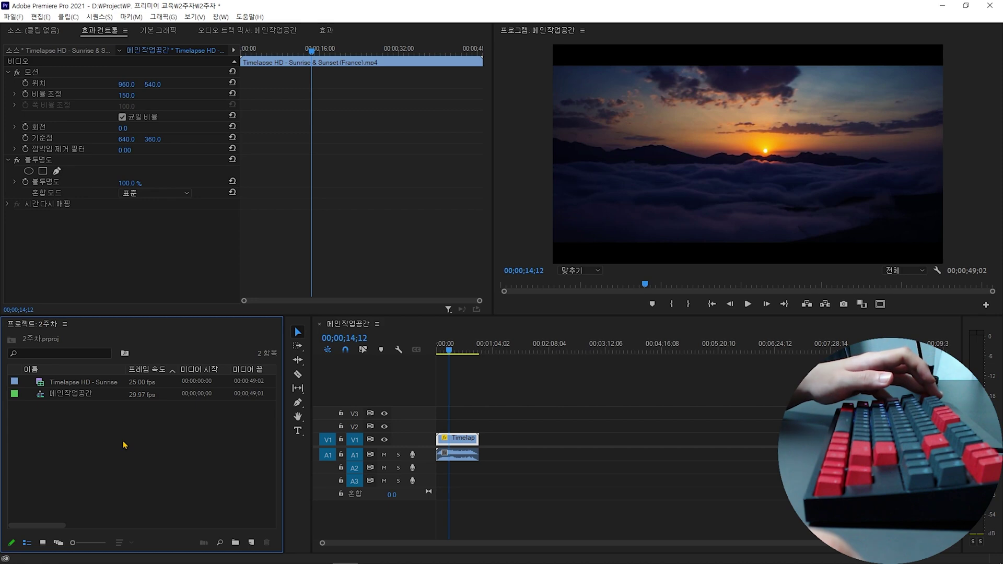
right_click(154, 454)
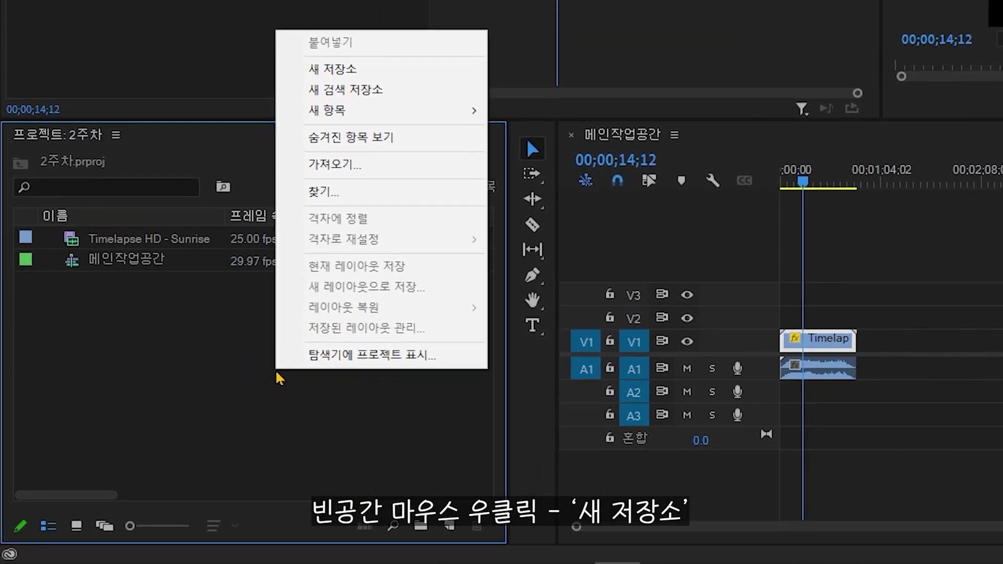
left_click(367, 76)
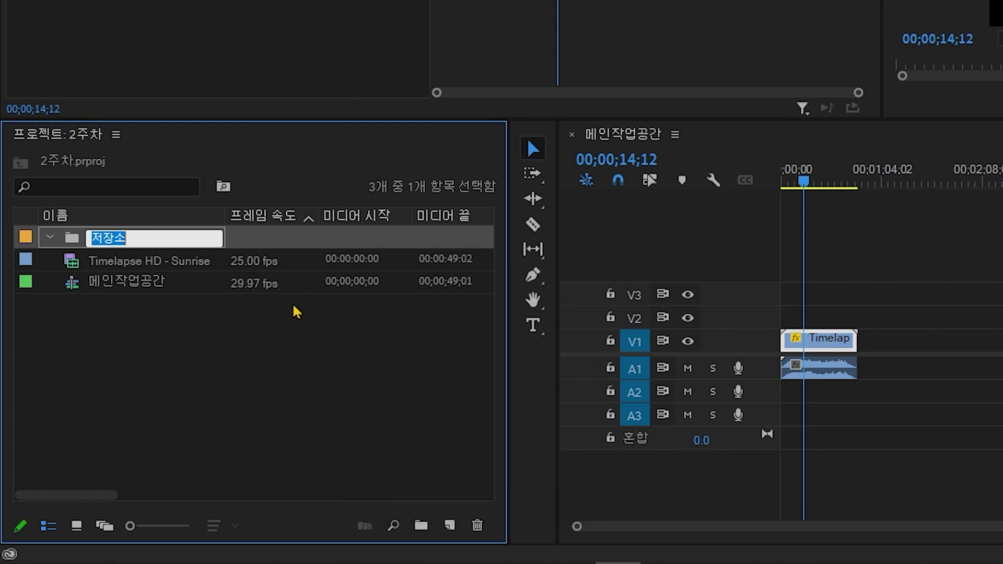
type("원본여")
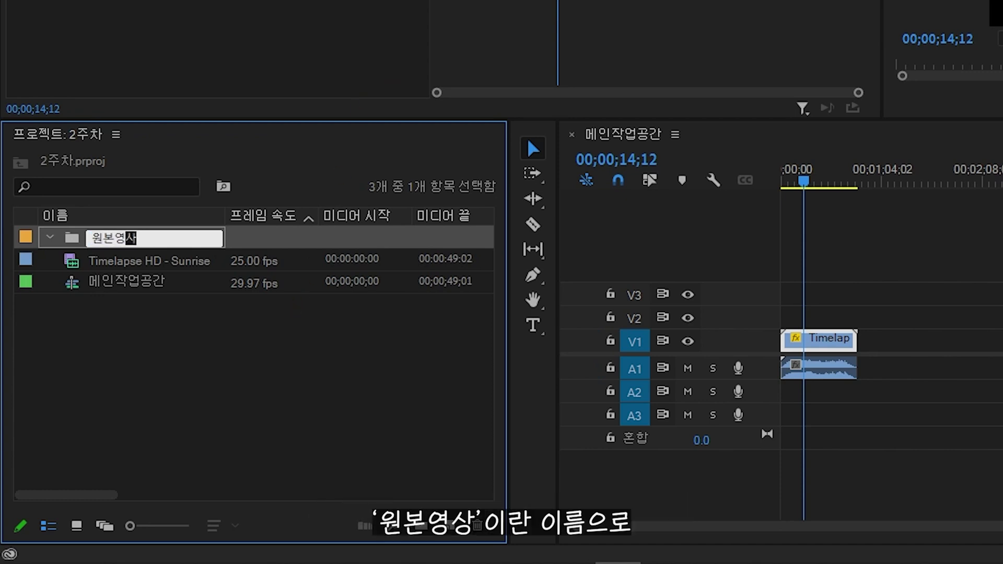
key("Tab")
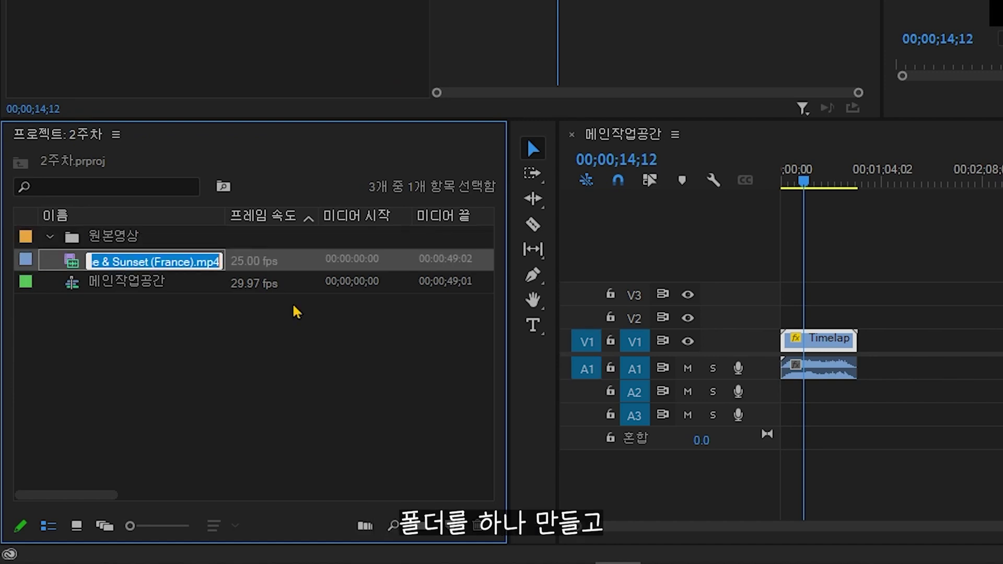
left_click(297, 312)
left_click_drag(125, 264, 128, 245)
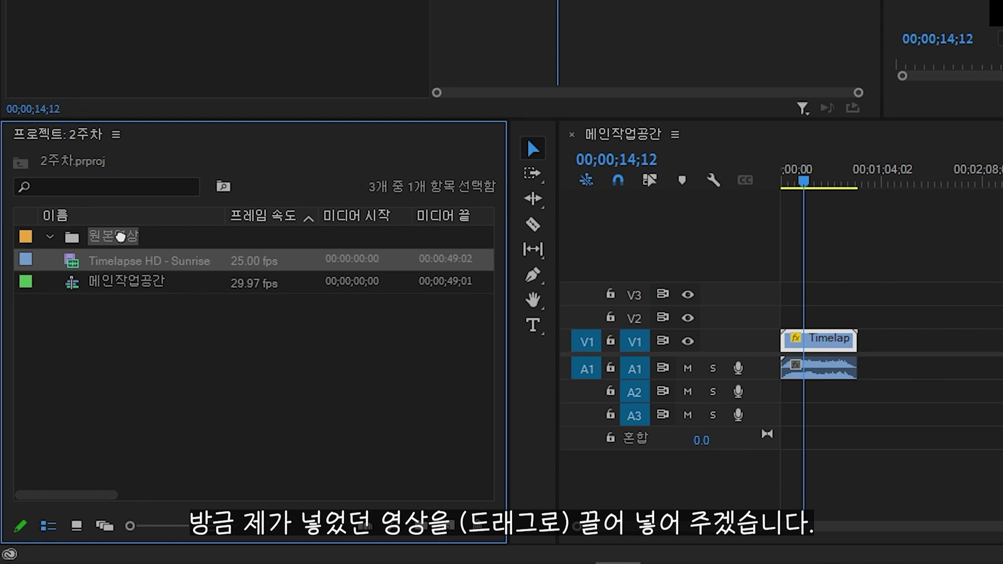
left_click_drag(120, 237, 122, 240)
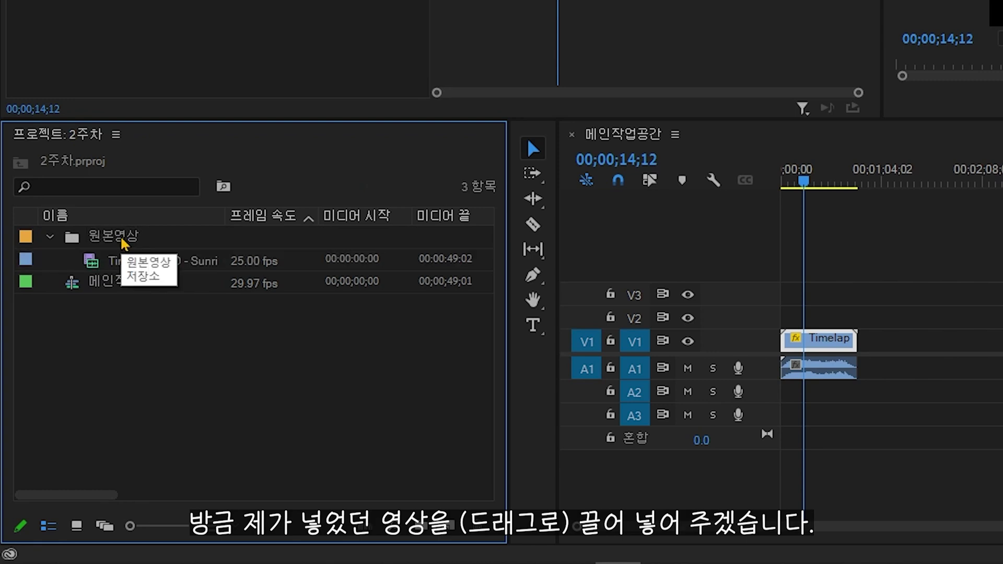
Create another bin at the project's top level and name it BGM.
right_click(140, 329)
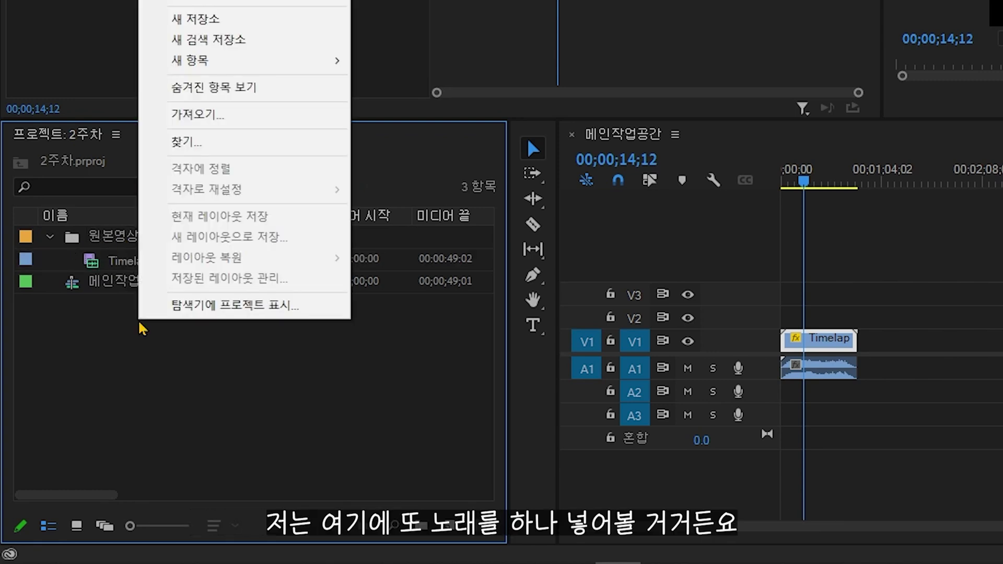
left_click(225, 26)
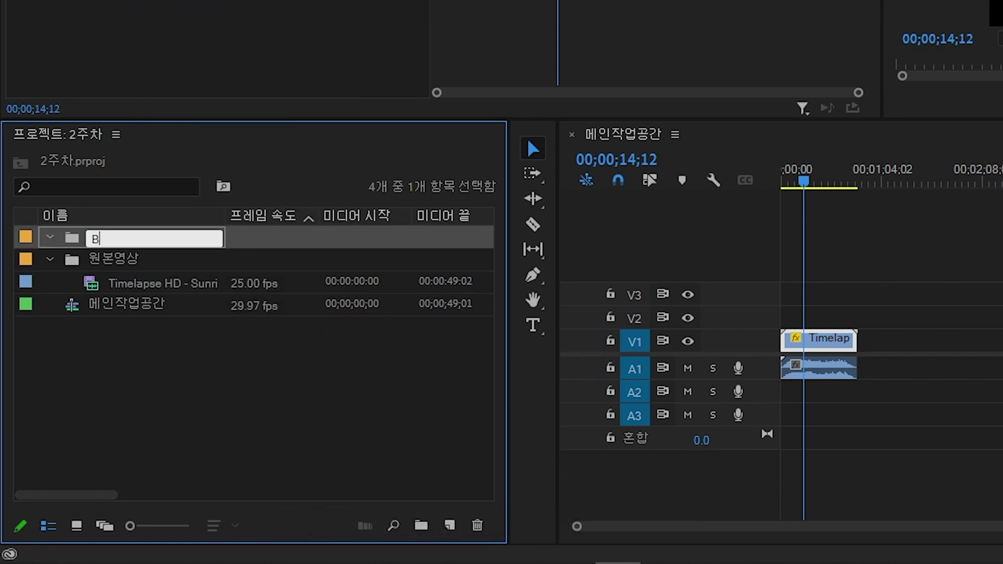
key("Tab")
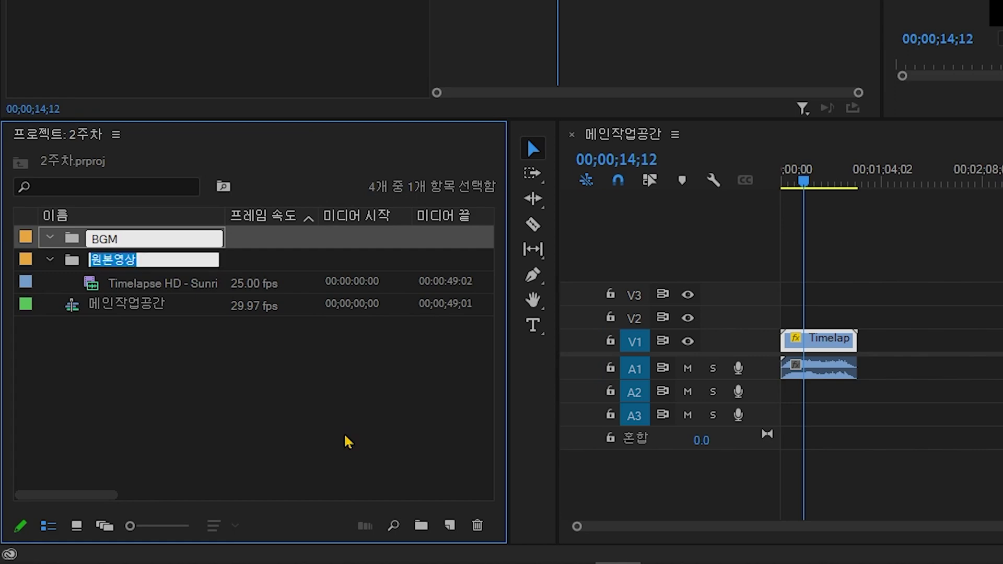
Confirm the BGM bin's name and collapse the 원본영상 bin.
key("Return")
key("Left")
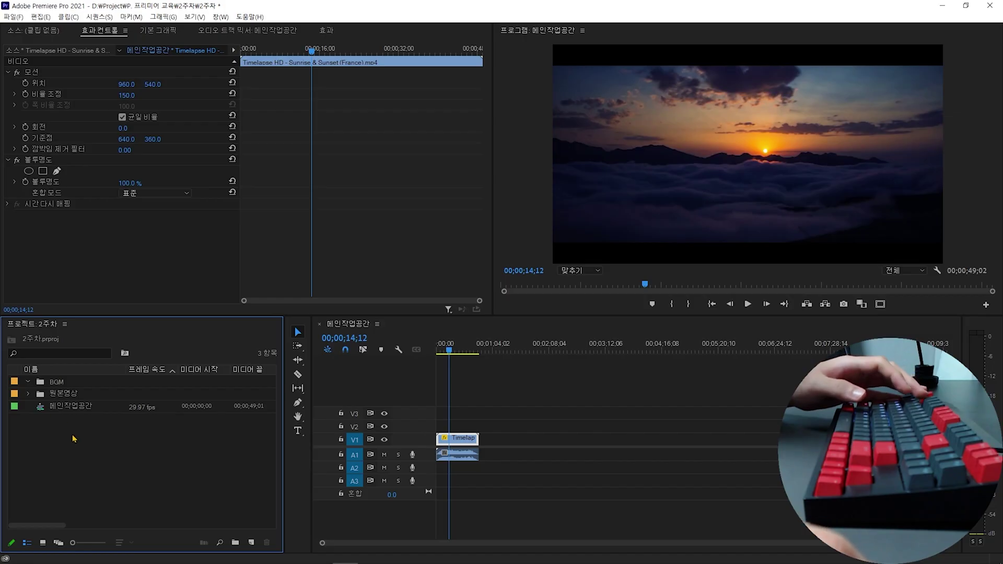
left_click(28, 395)
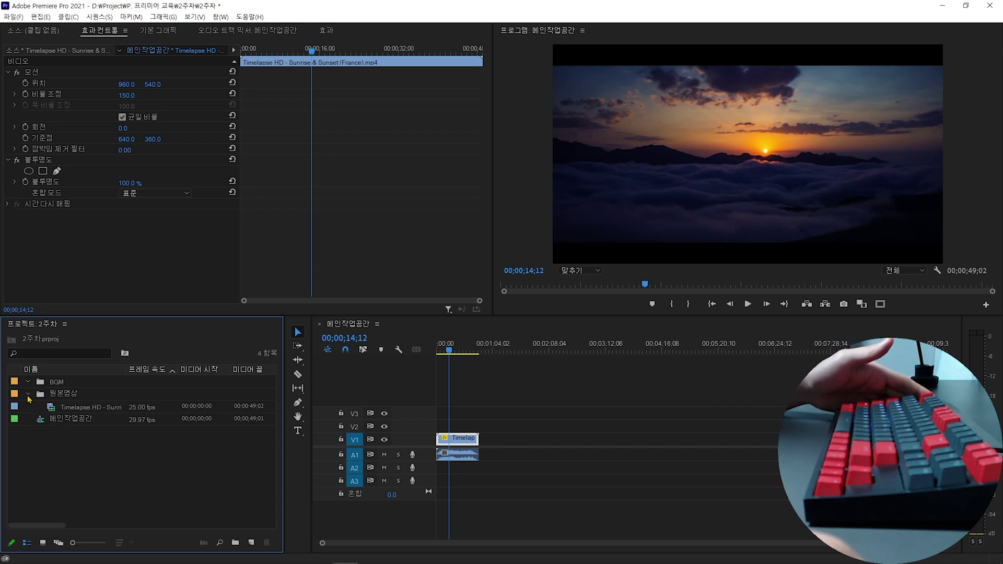
left_click(27, 394)
Play the sequence from an earlier point to listen to the Timelapse clip's original sound.
left_click(523, 462)
key("=")
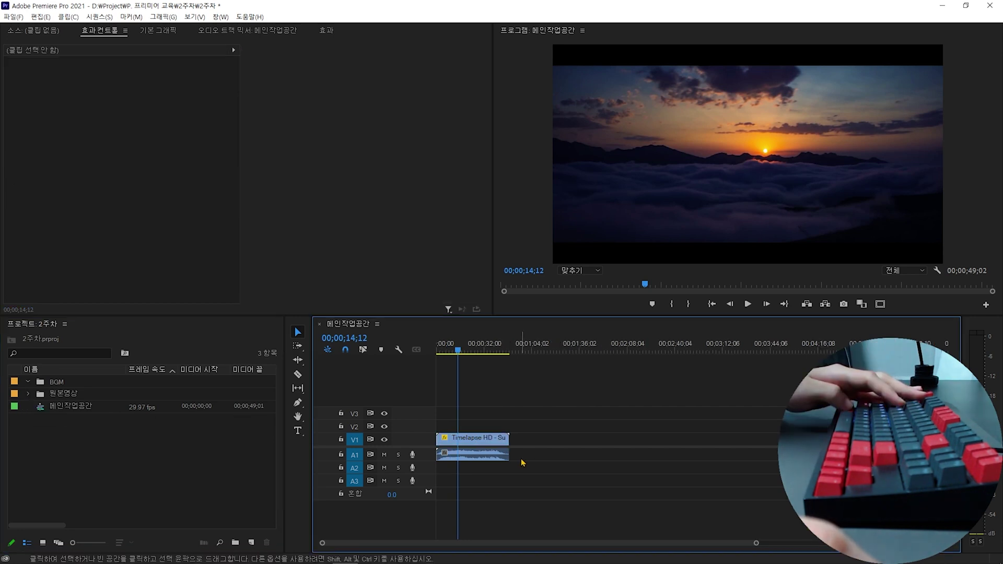
left_click(495, 460)
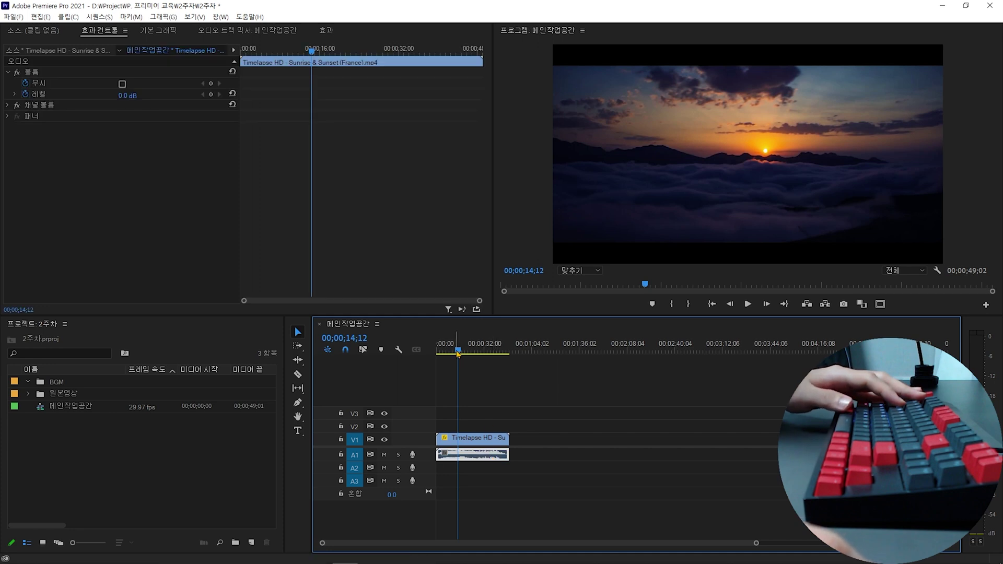
left_click_drag(457, 354, 446, 354)
left_click(500, 382)
key("space")
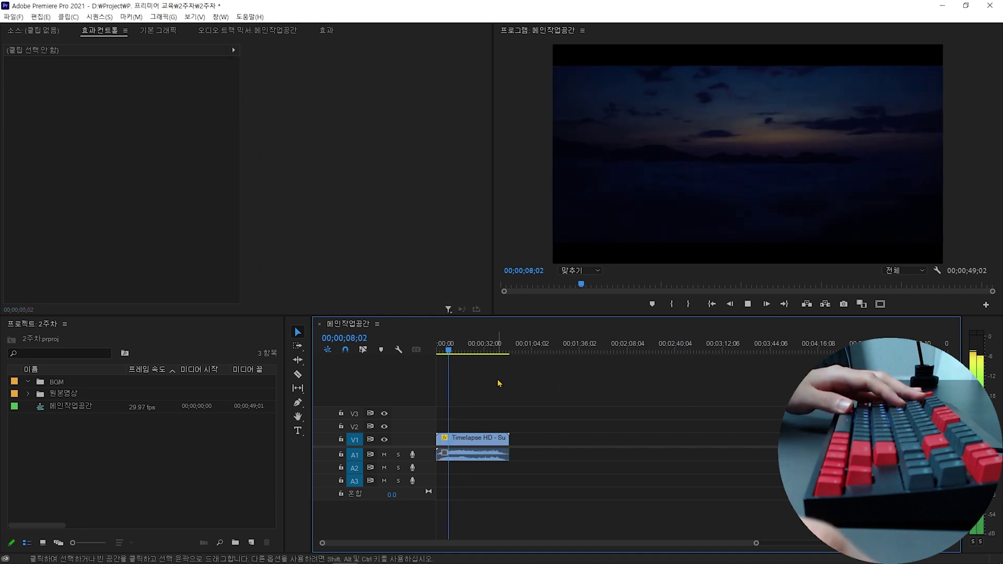
Delete the Timelapse clip's audio from track A1 and play the sequence without it.
left_click(493, 458)
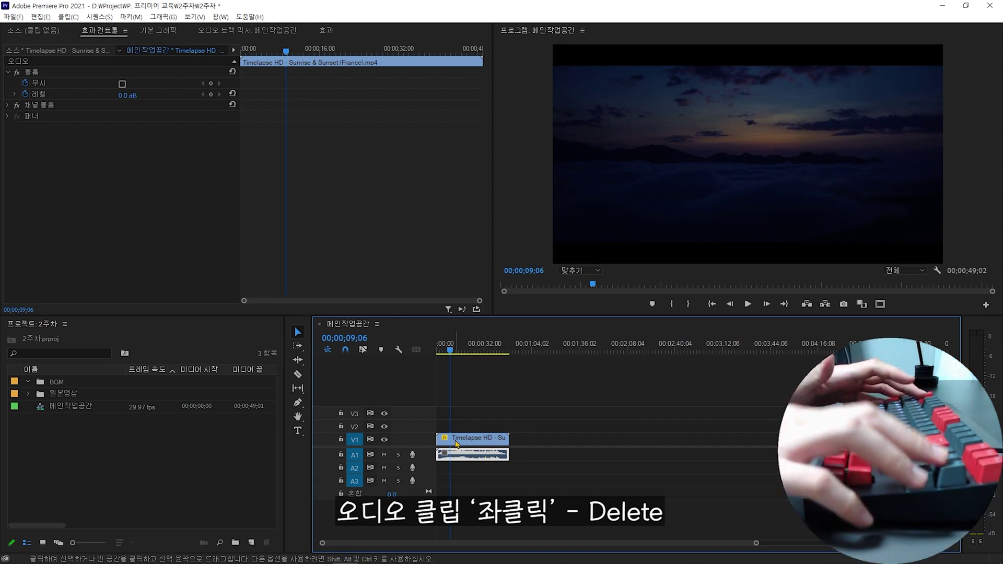
key("Delete")
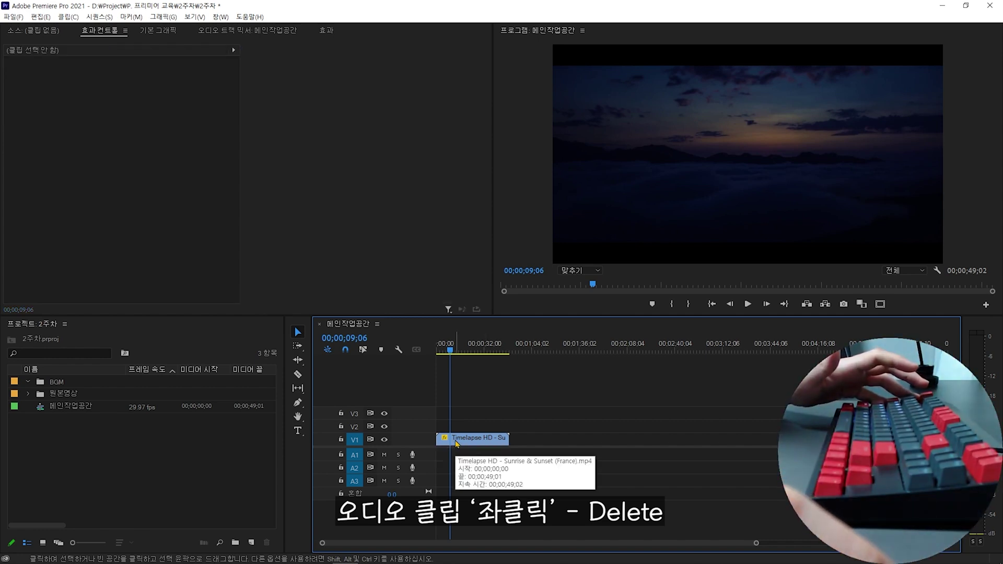
key("space")
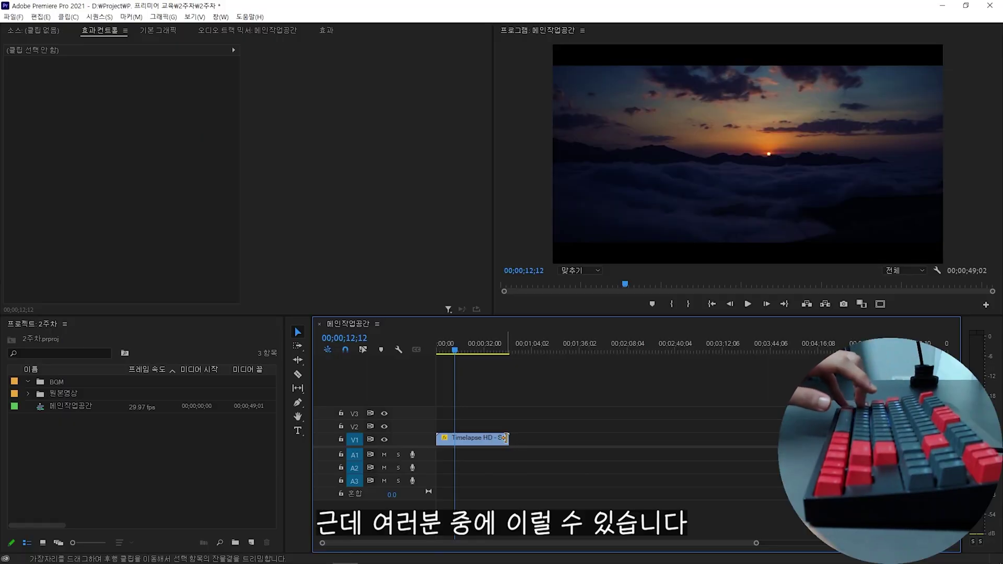
Undo the audio deletion and try deleting the Timelapse sound while it is linked to its video.
key("ctrl+z")
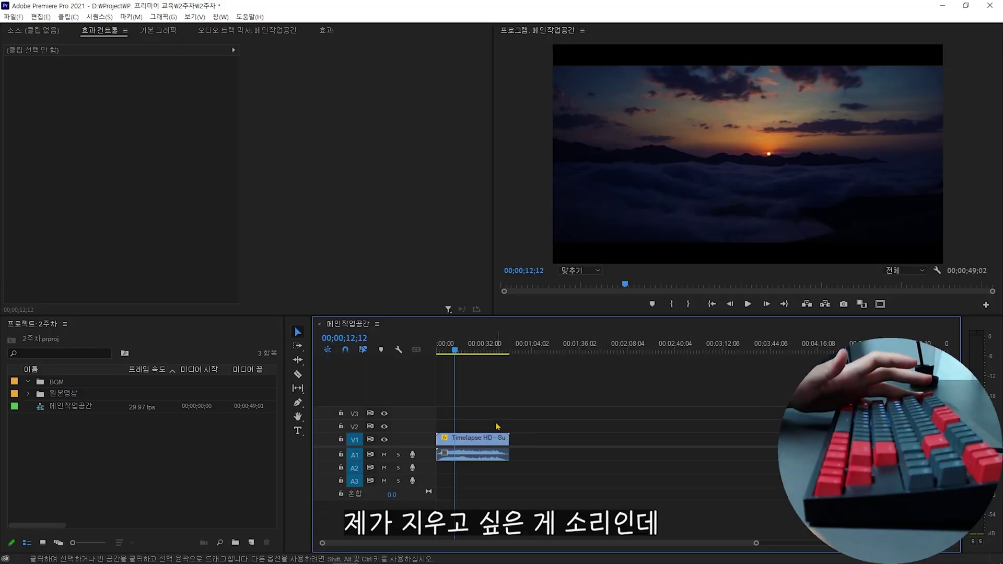
left_click(477, 458)
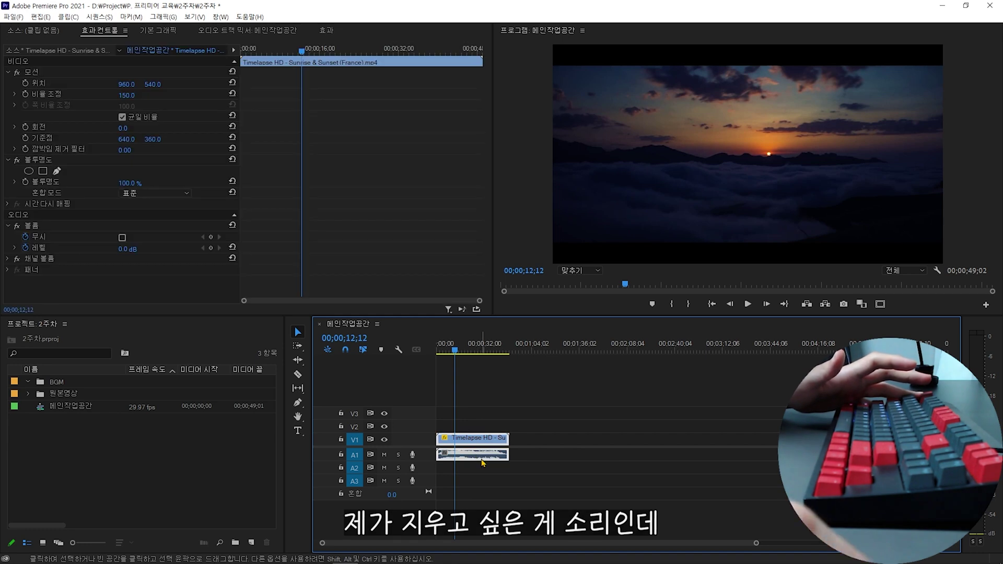
left_click(486, 467)
left_click(486, 449)
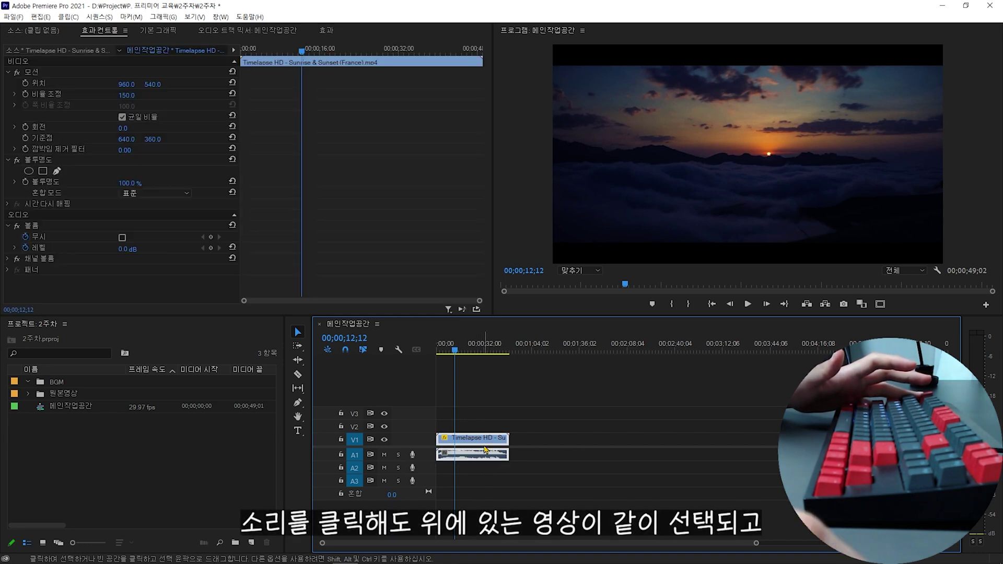
key("Delete")
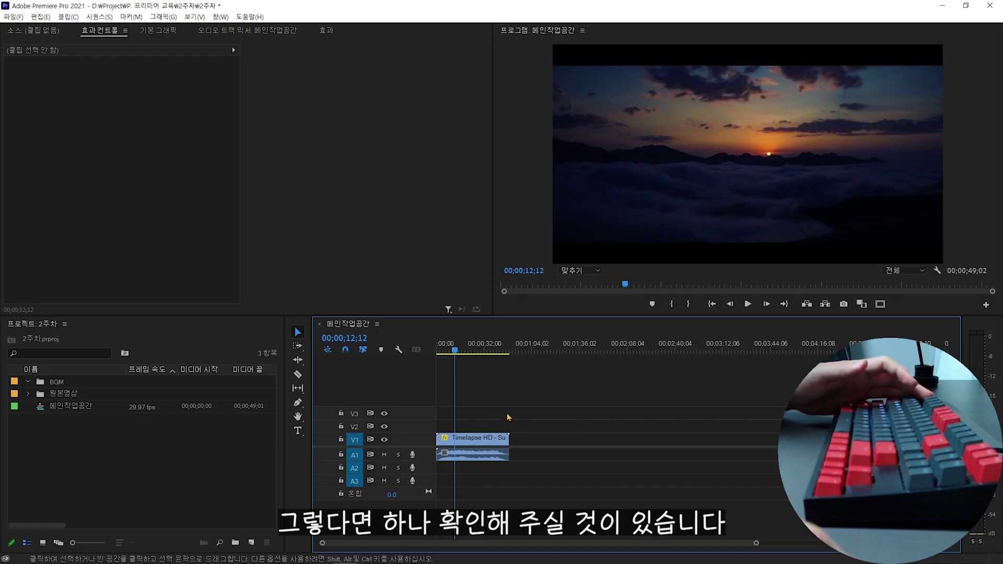
Unlink the Timelapse clip's video and audio and select one part separately.
left_click(474, 441)
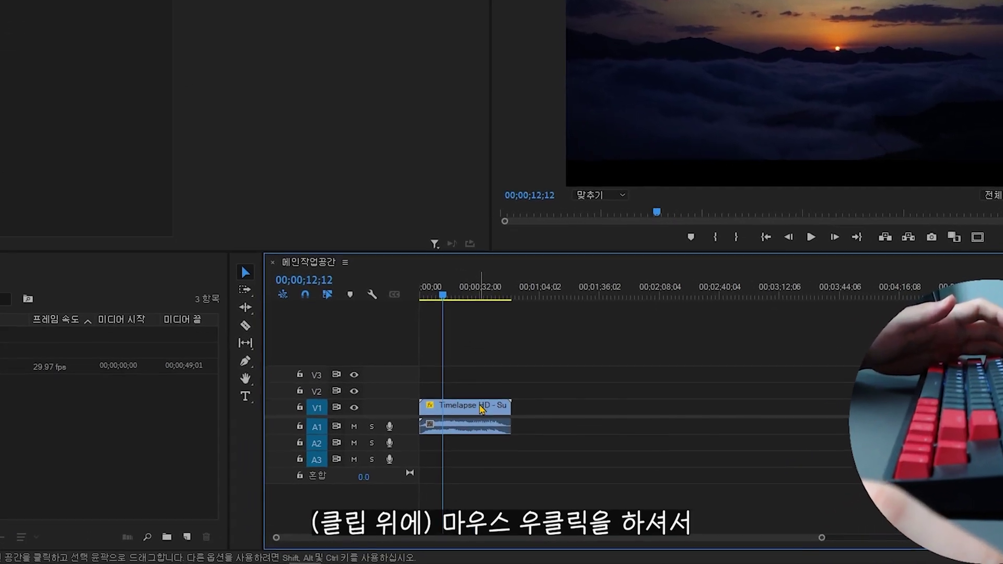
right_click(487, 441)
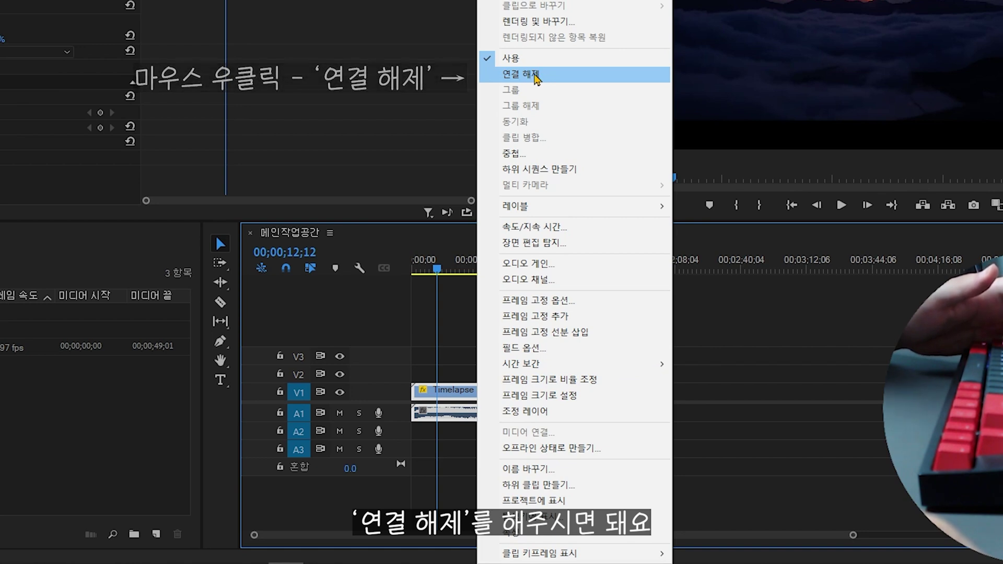
left_click(535, 75)
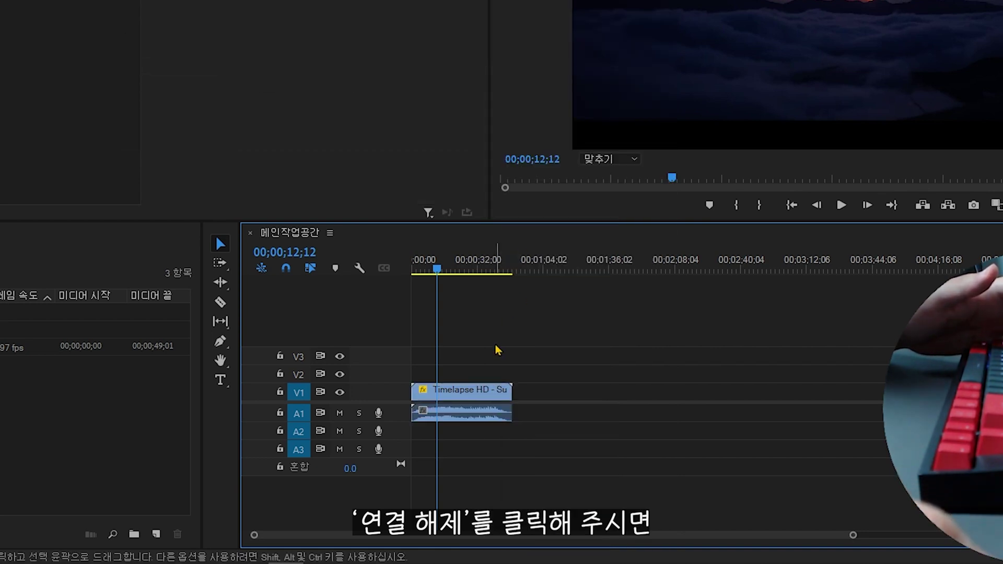
left_click(487, 414)
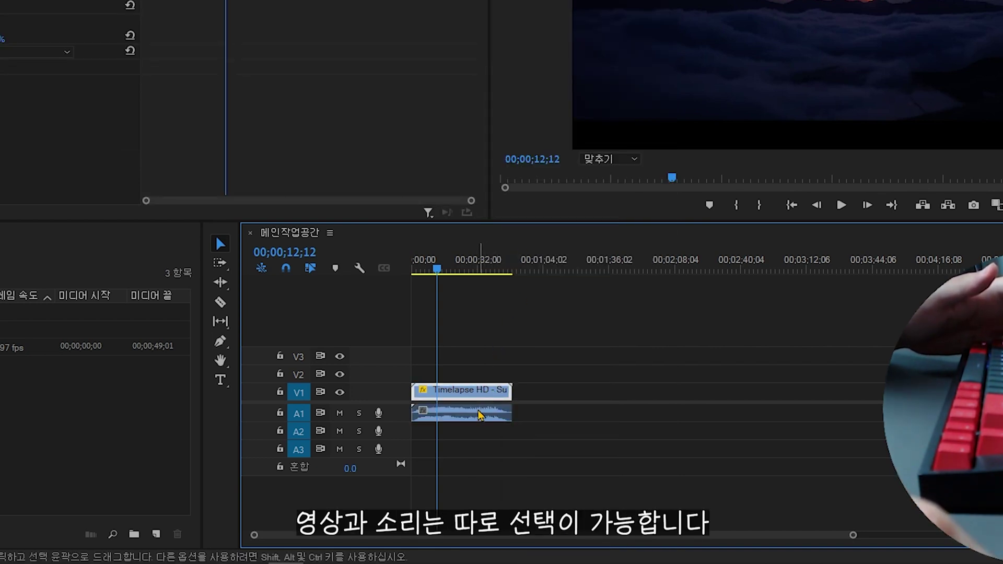
Select the Timelapse video on V1 together with its audio on A1 and link them again.
left_click_drag(530, 374, 464, 446)
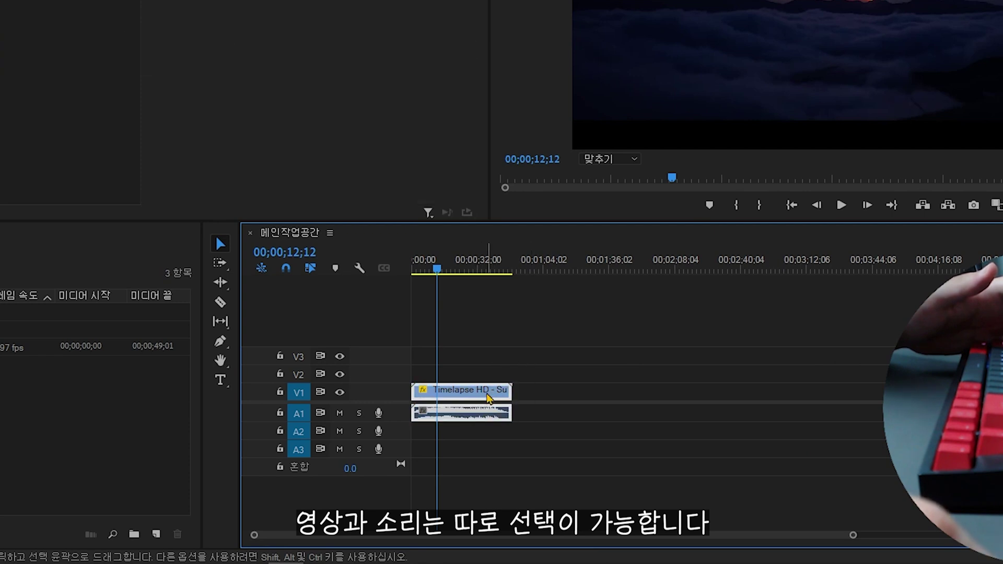
right_click(491, 396)
left_click(462, 381)
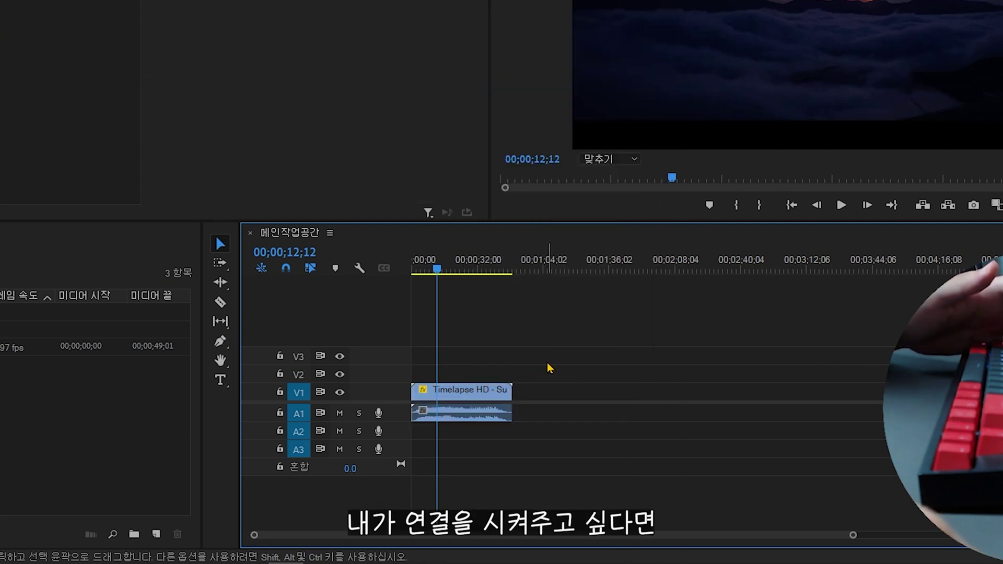
left_click_drag(558, 348, 477, 441)
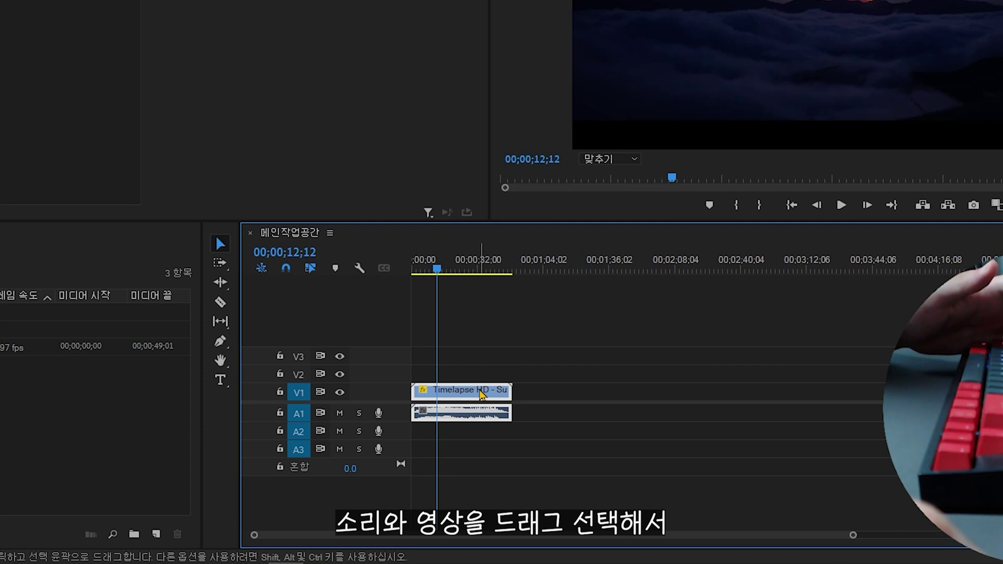
right_click(481, 394)
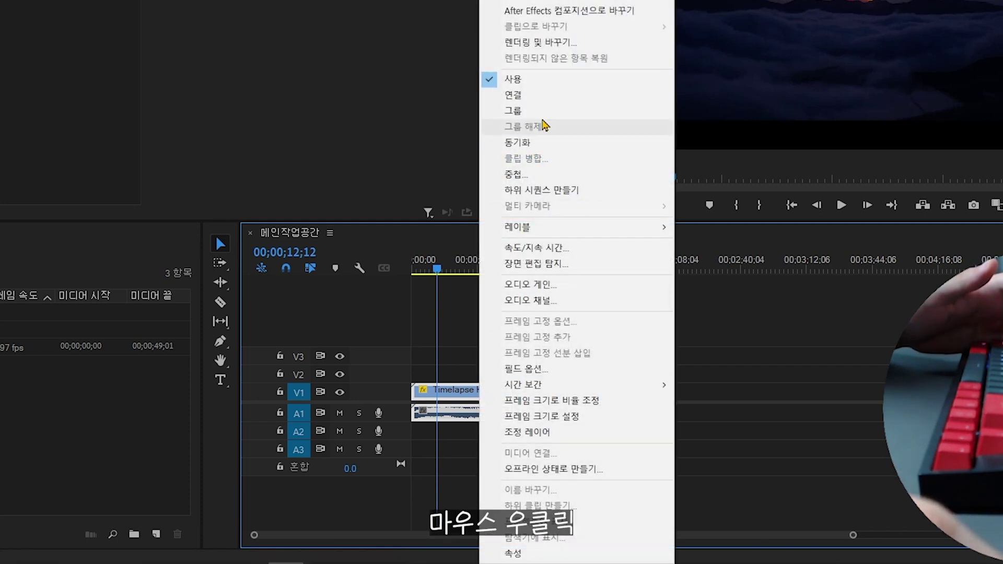
left_click(525, 95)
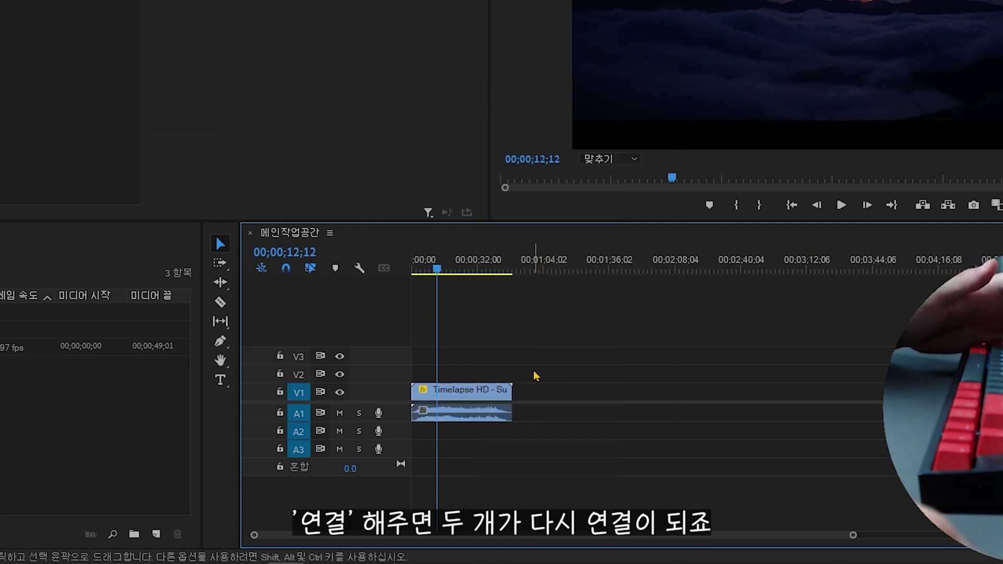
Unlink the Timelapse audio from its video and delete only the audio clip on track A1.
left_click(494, 400)
left_click_drag(546, 361, 485, 412)
right_click(484, 397)
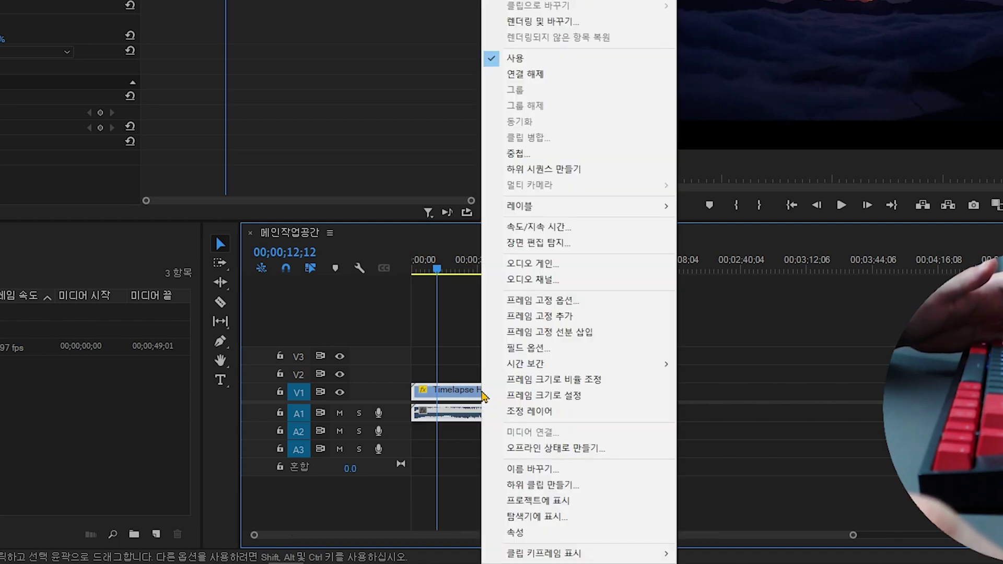
left_click(525, 78)
left_click_drag(545, 407, 477, 438)
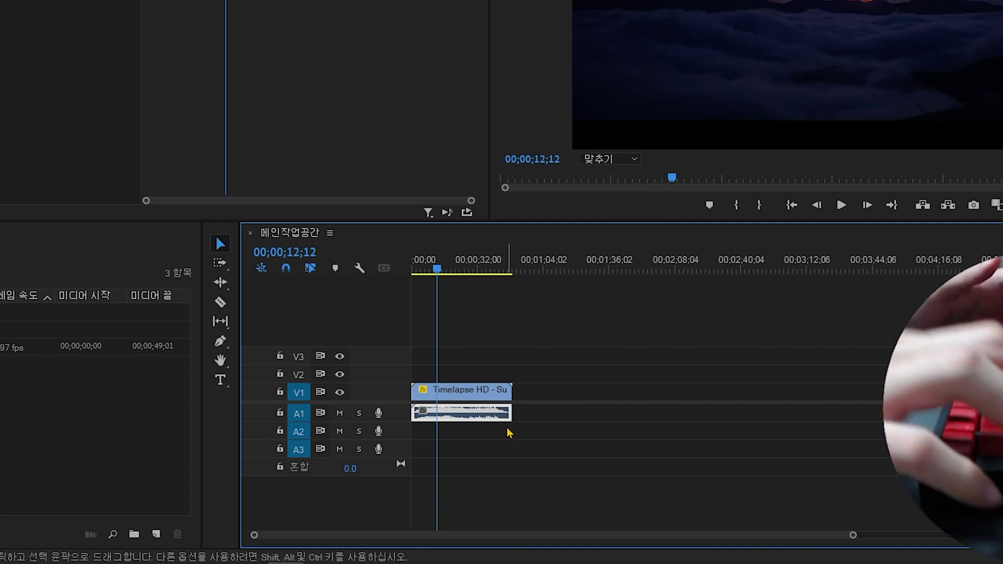
key("Delete")
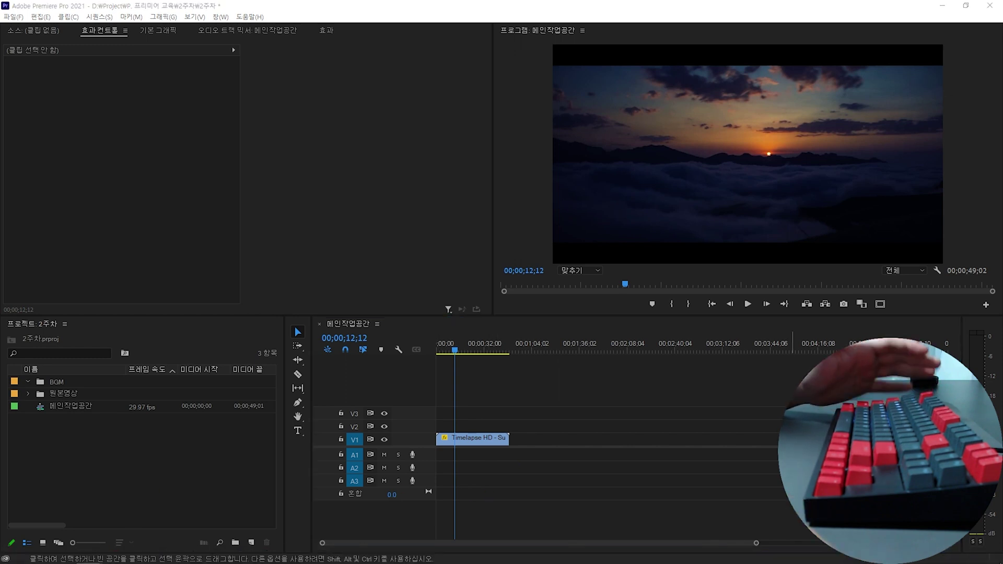
Import the Child's play mp3 from the vlog 스러움 folder into the BGM bin and place it at the start of track A1.
key("alt+Tab")
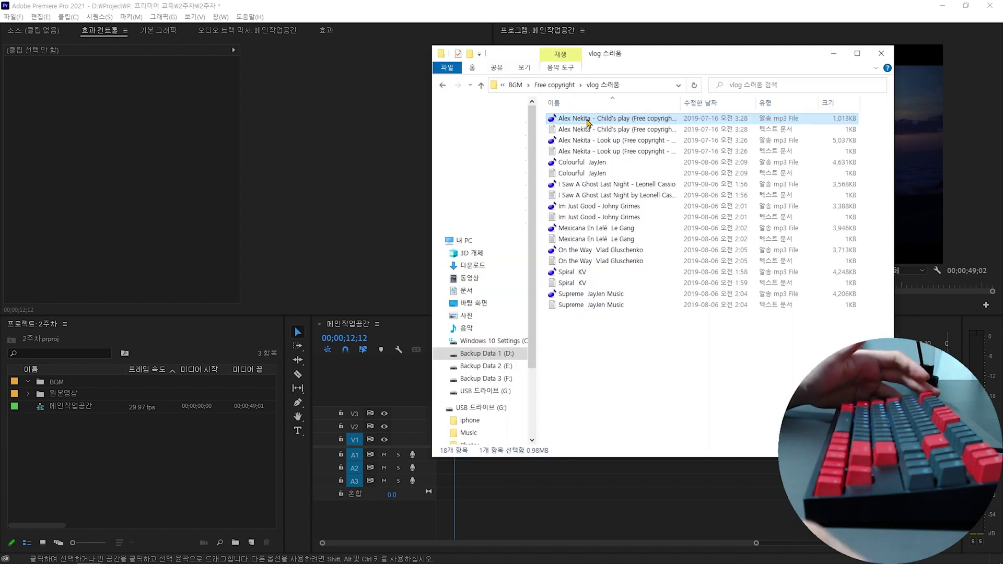
left_click_drag(588, 123, 57, 388)
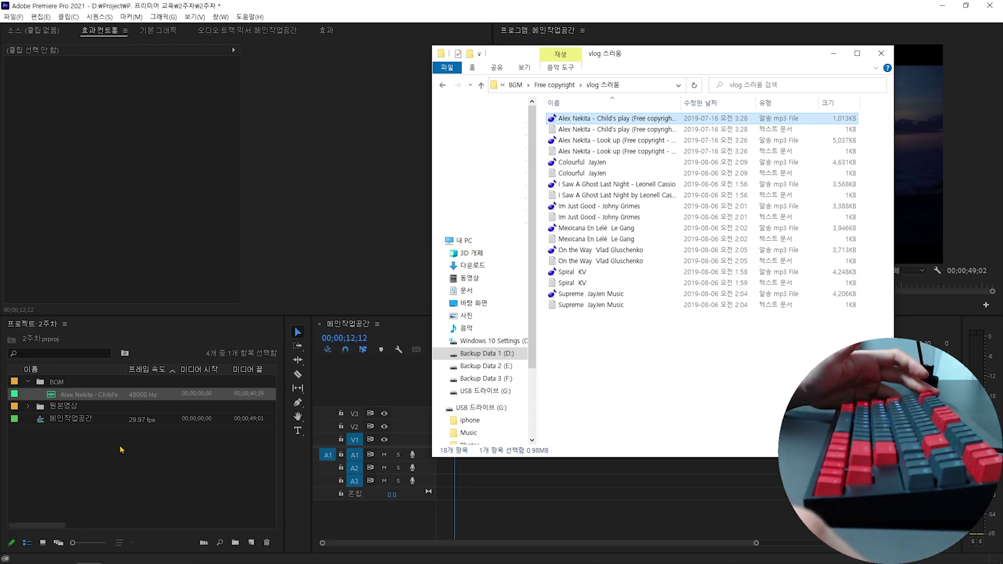
left_click(121, 449)
left_click(93, 396)
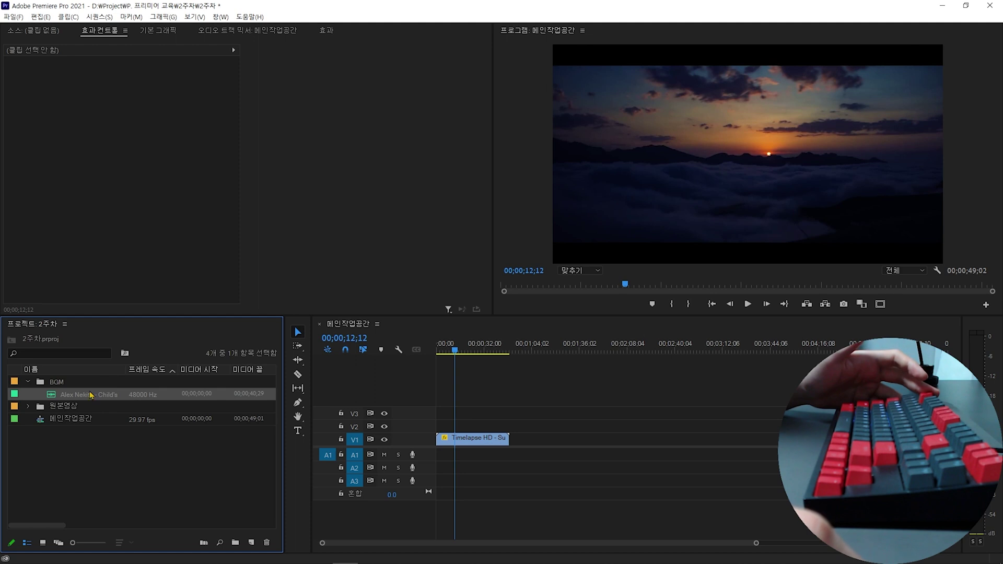
left_click_drag(489, 421, 439, 462)
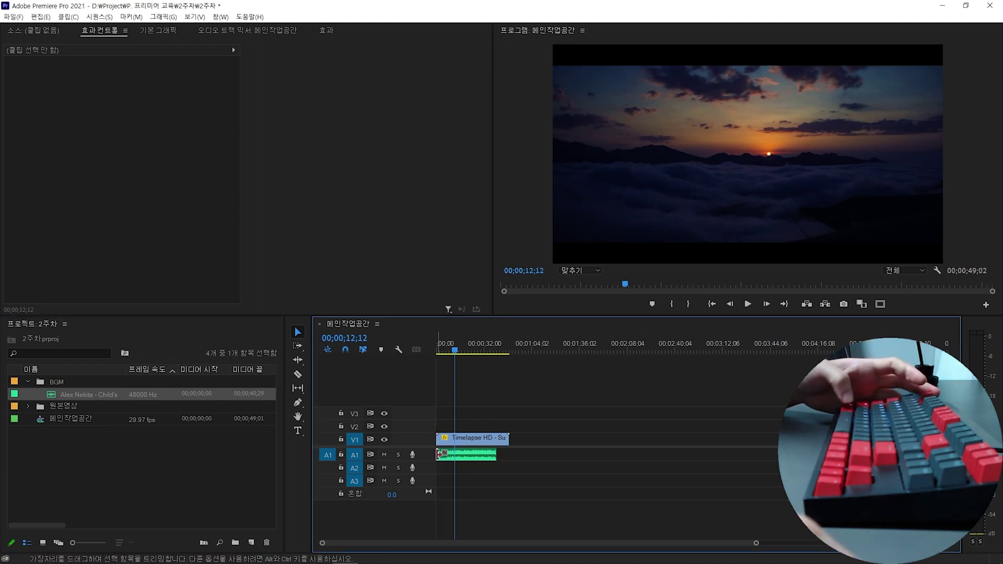
Examine the extents of the timelapse and music clips at several timeline zoom levels.
scroll(496, 423, "up", 4)
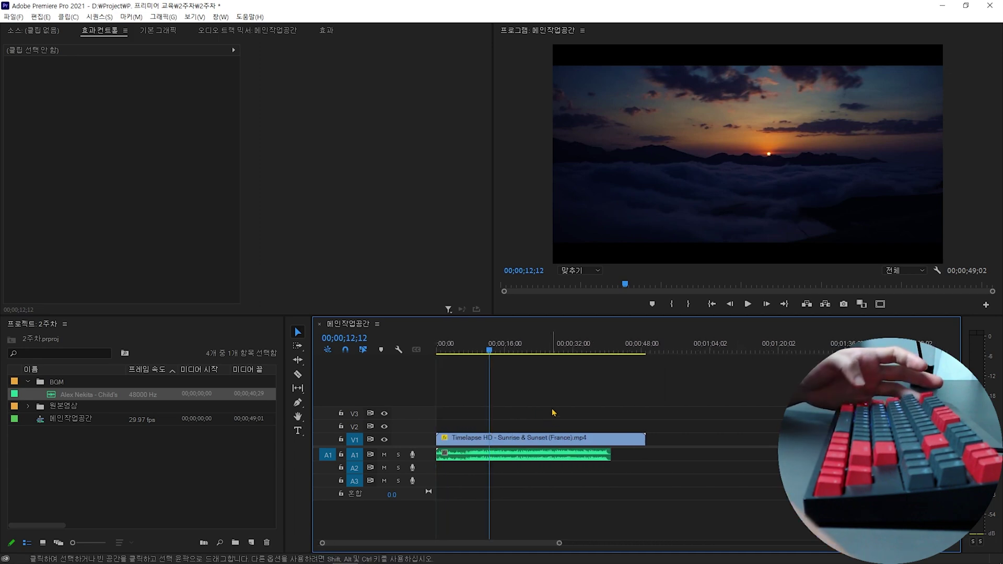
scroll(507, 415, "up", 1)
scroll(507, 414, "up", 2)
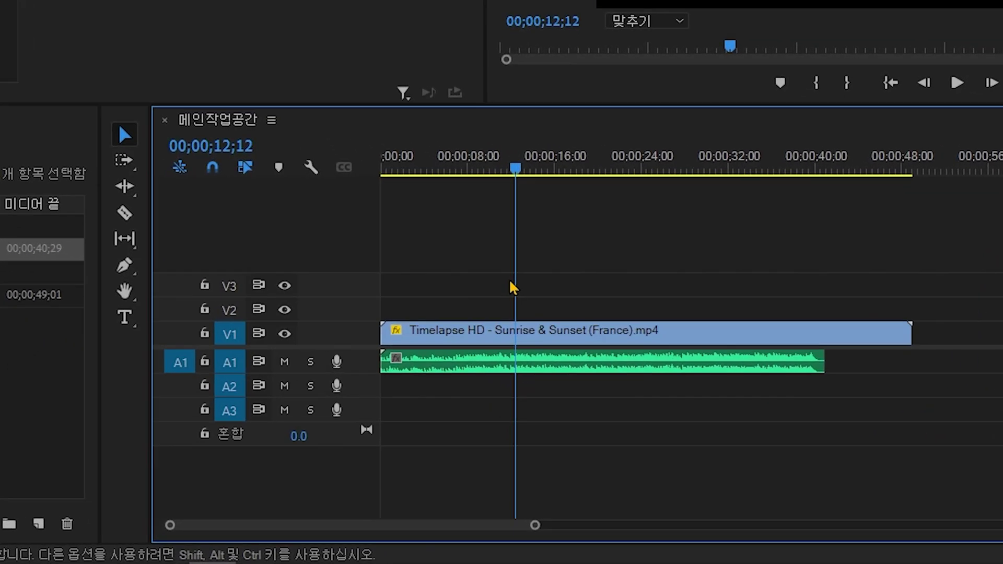
scroll(531, 532, "down", 2)
scroll(530, 534, "up", 2)
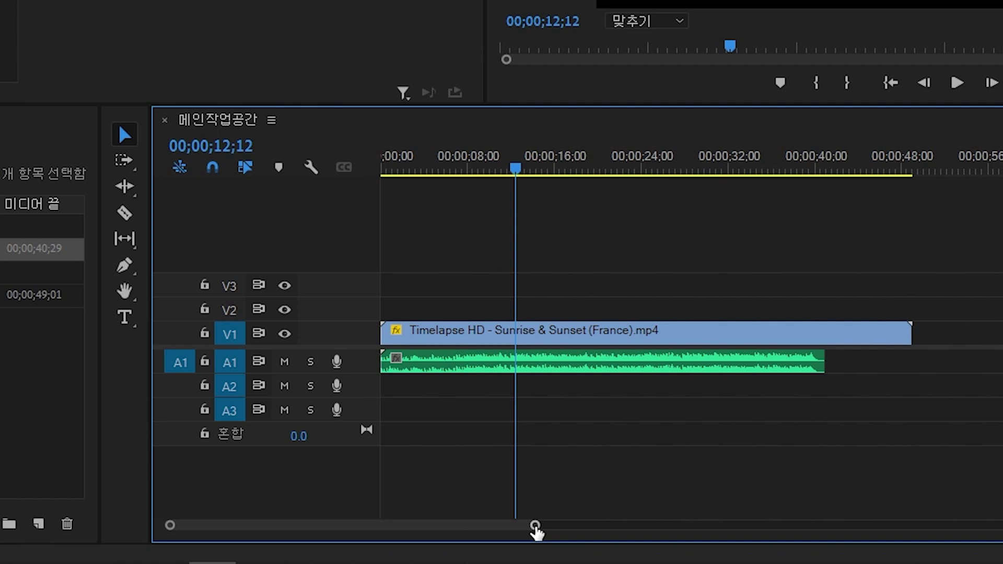
left_click_drag(536, 530, 434, 525)
left_click_drag(574, 546, 706, 555)
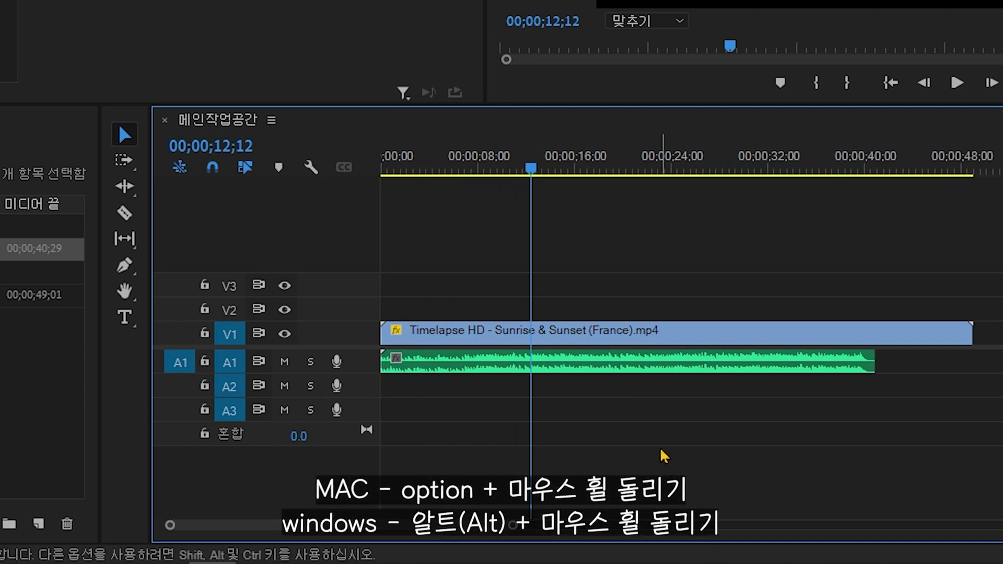
scroll(664, 456, "down", 5)
scroll(657, 467, "down", 1)
scroll(653, 471, "down", 4)
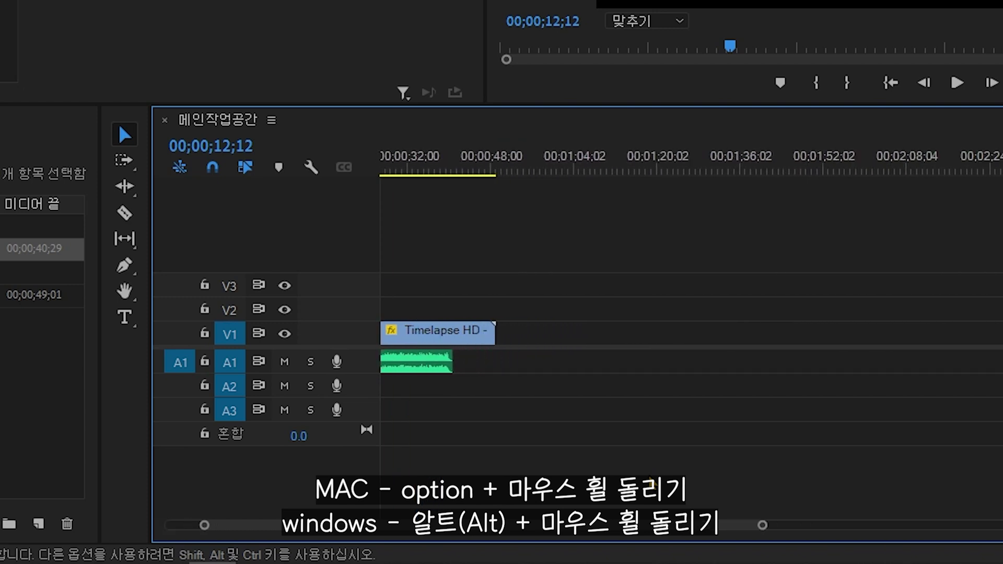
scroll(550, 478, "up", 5)
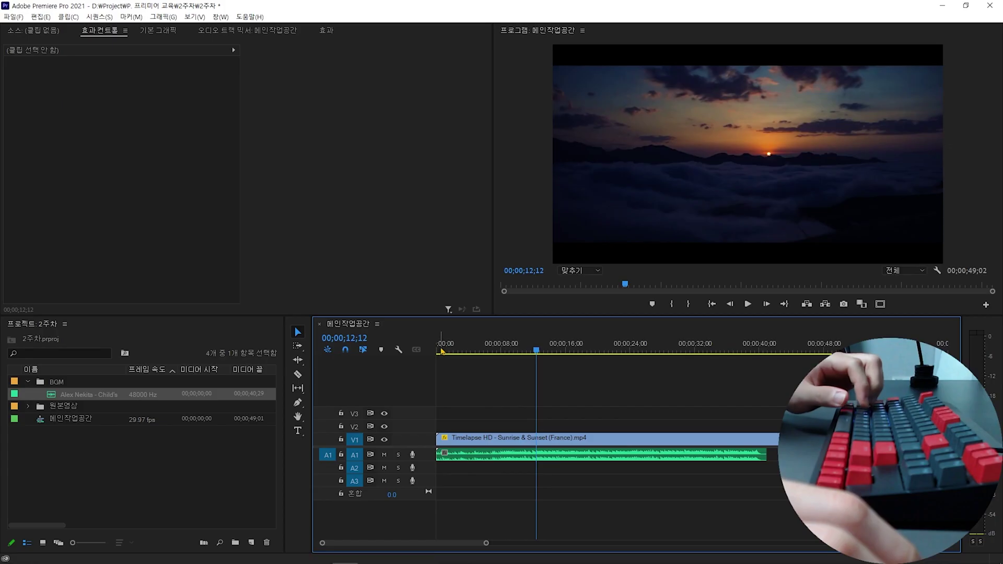
Move the playhead to the start of the sequence.
left_click(418, 170)
key("Home")
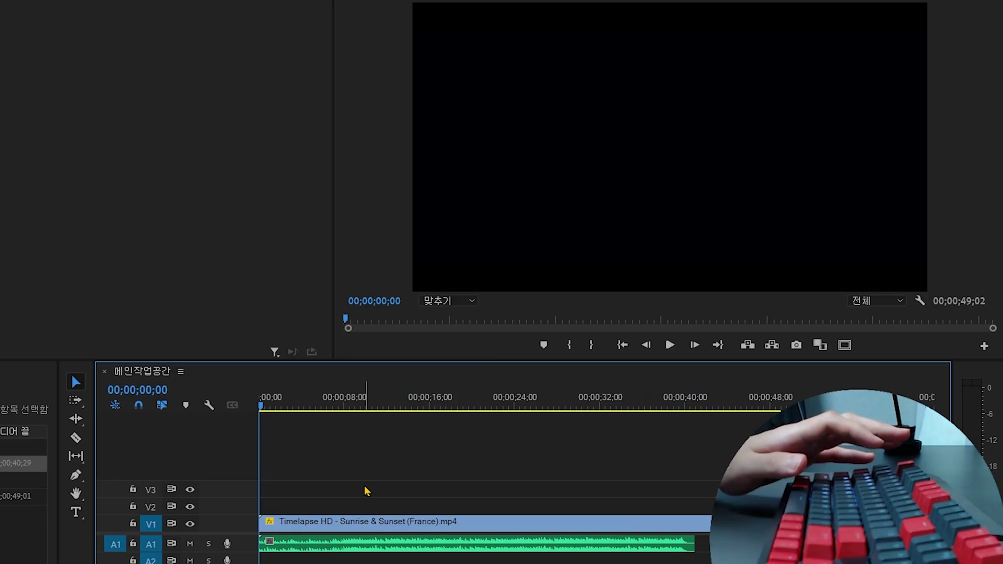
Play the sequence from the start for about 12 seconds and inspect the volume settings of the music clip on A1.
key("space")
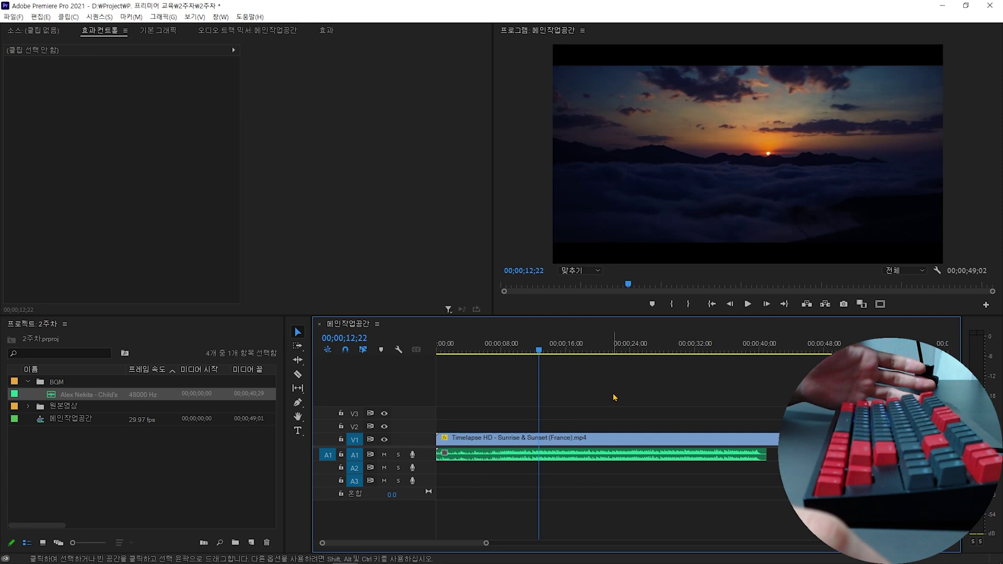
key("Left")
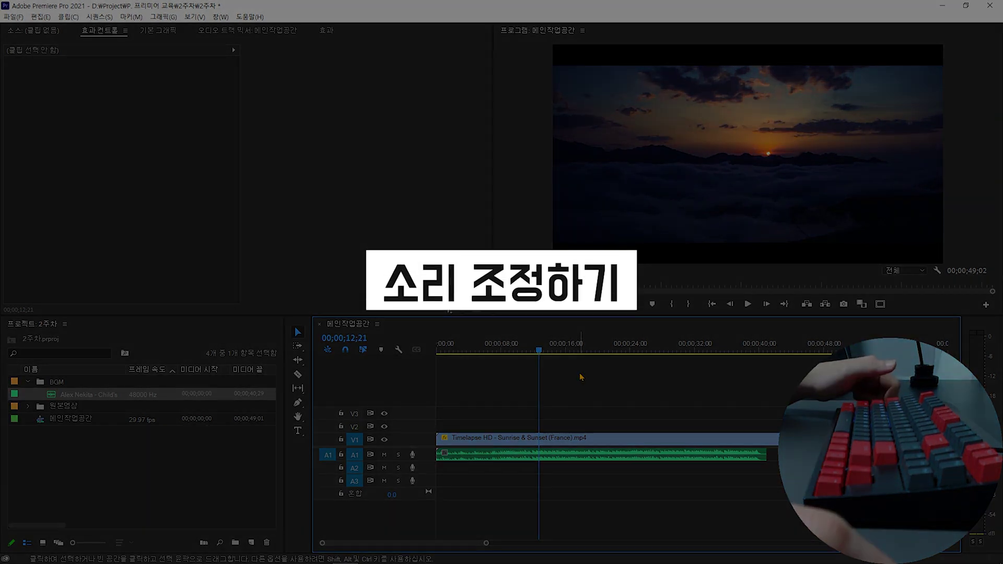
left_click(570, 459)
left_click(569, 463)
left_click(569, 459)
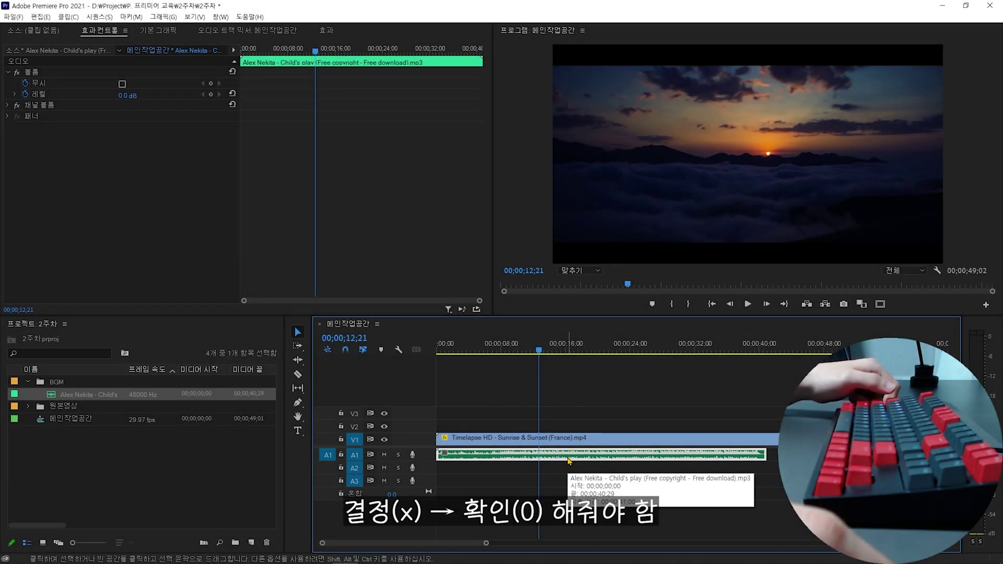
left_click(731, 400)
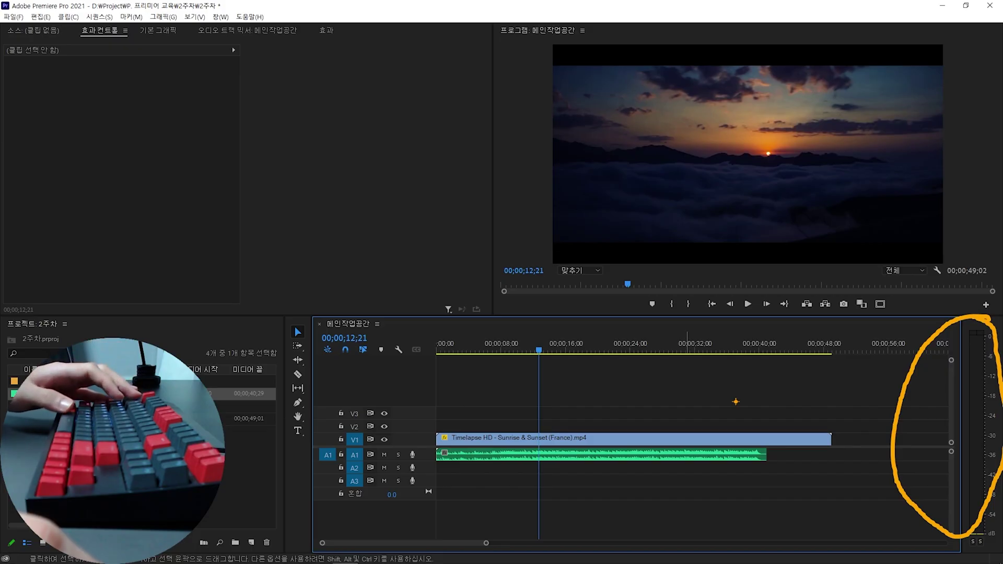
Continue playback and check the music's loudness on the audio meters.
key("space")
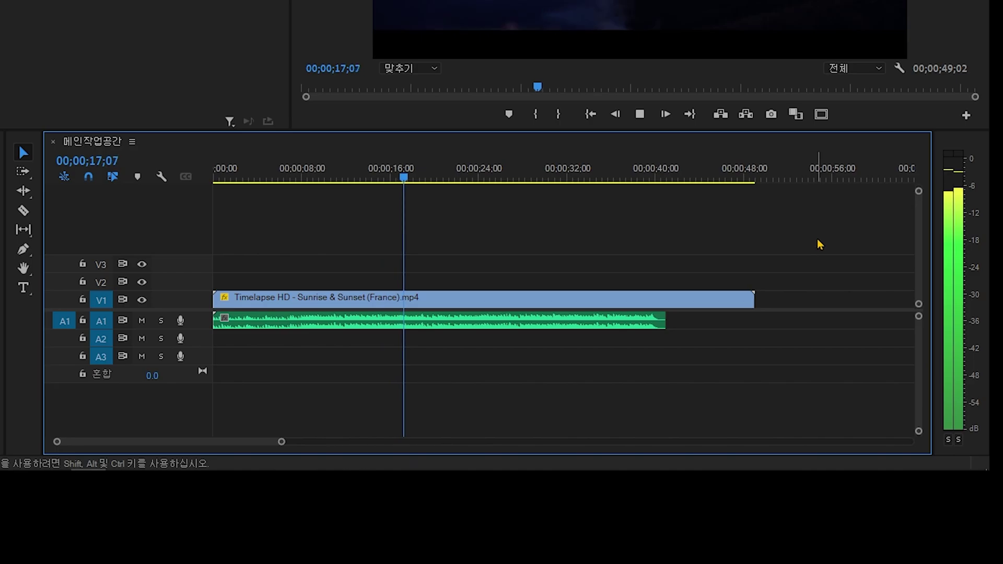
key("space")
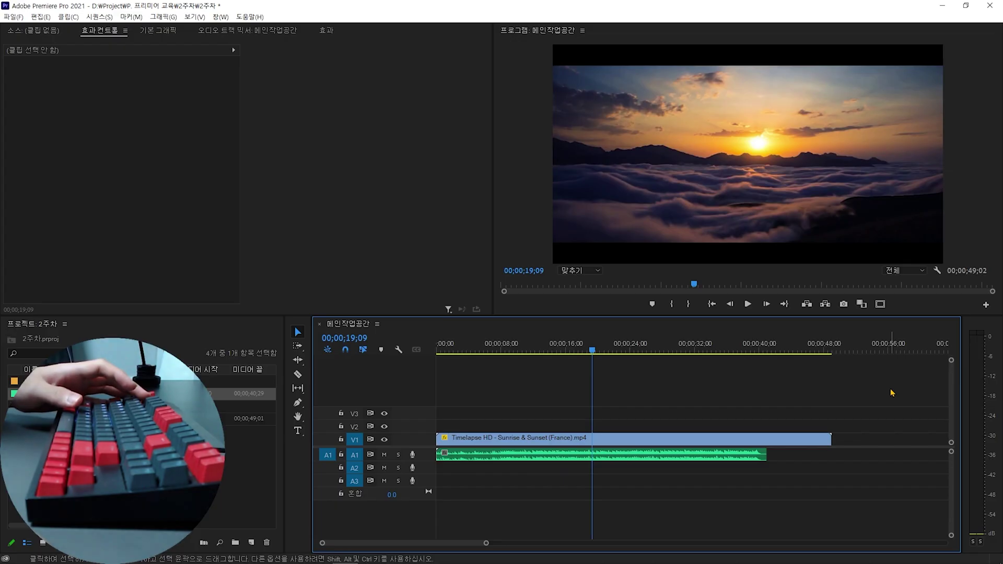
left_click(983, 363)
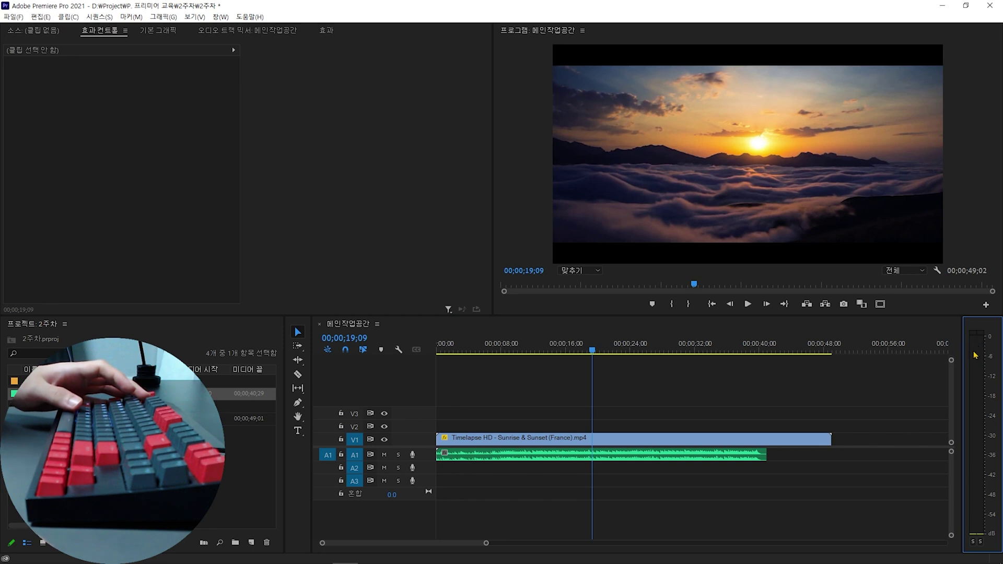
left_click(752, 455)
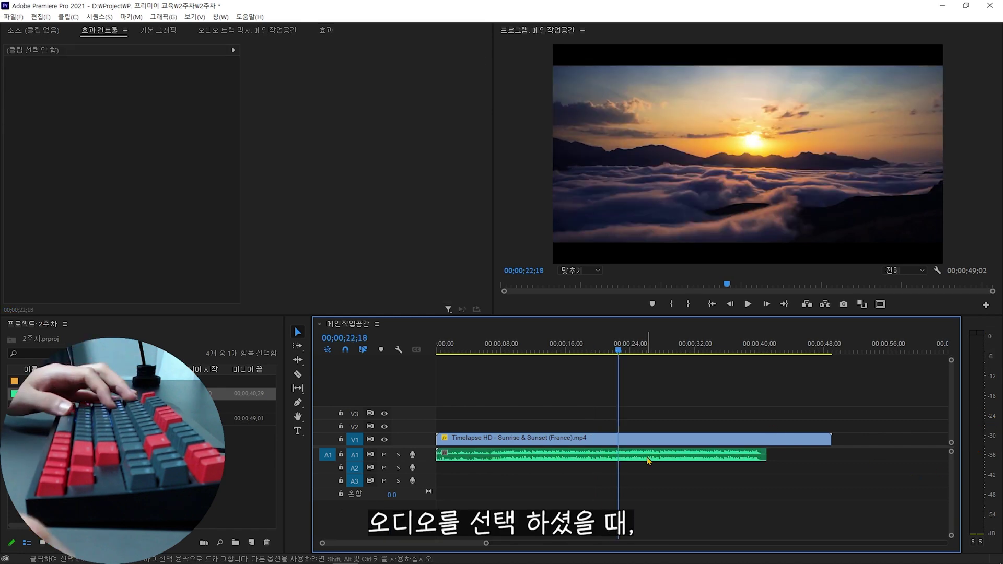
Turn off keyframe animation for the volume Level of the music clip on track A1.
left_click(651, 454)
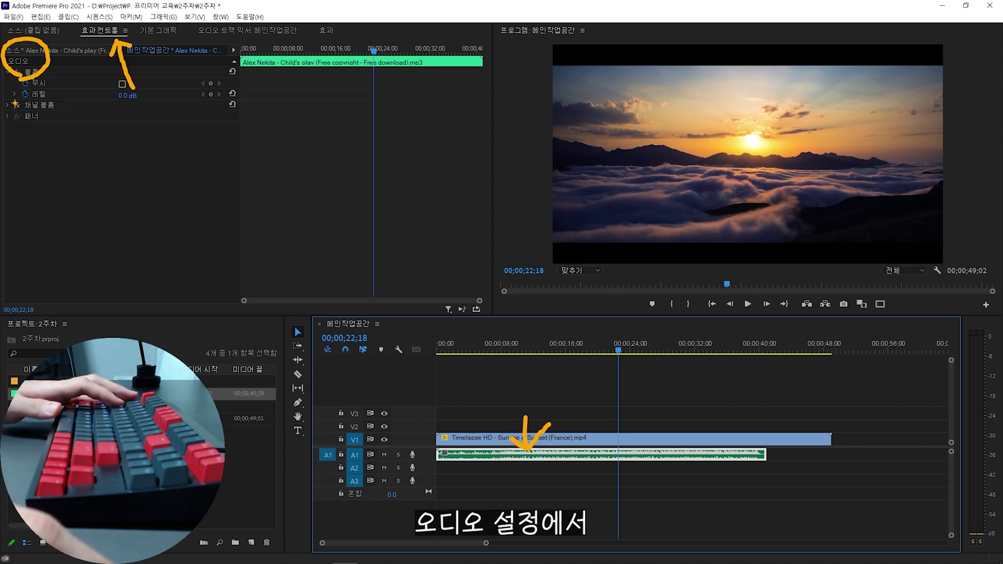
left_click_drag(24, 104, 146, 103)
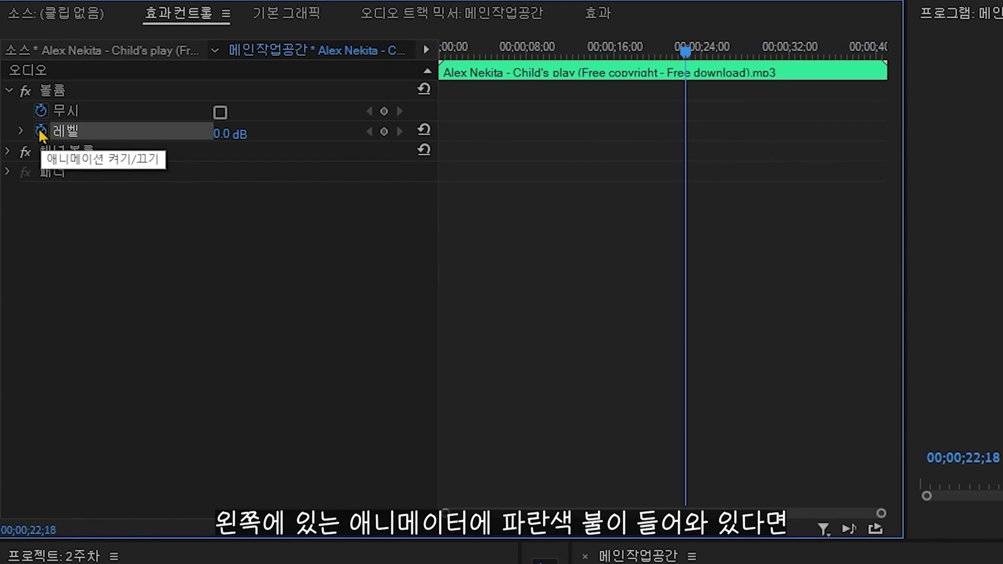
left_click(42, 132)
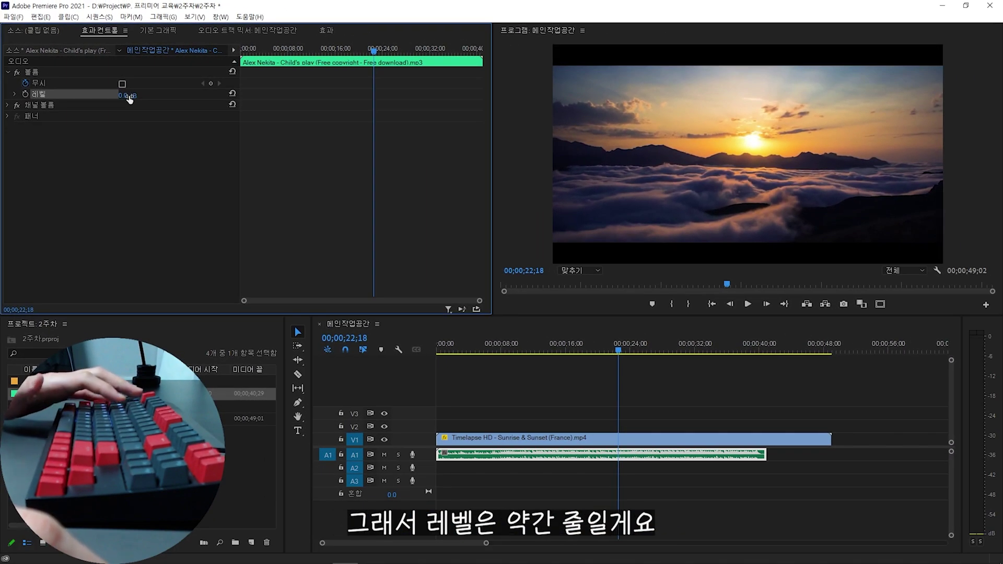
Set the music clip's volume level to -10 dB and play the sequence to check the audio meters.
left_click_drag(128, 96, 115, 95)
left_click(137, 92)
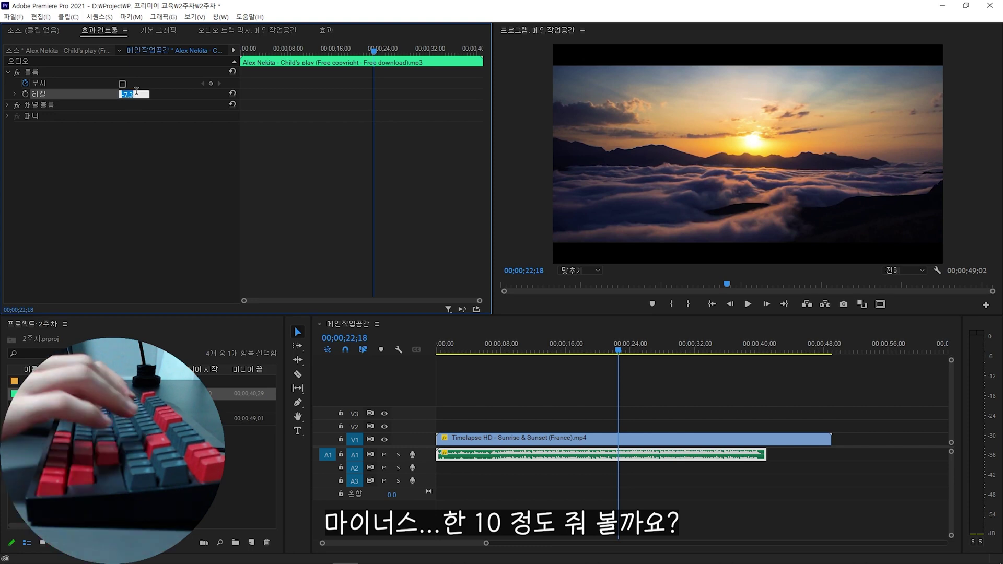
type("-10")
key("Return")
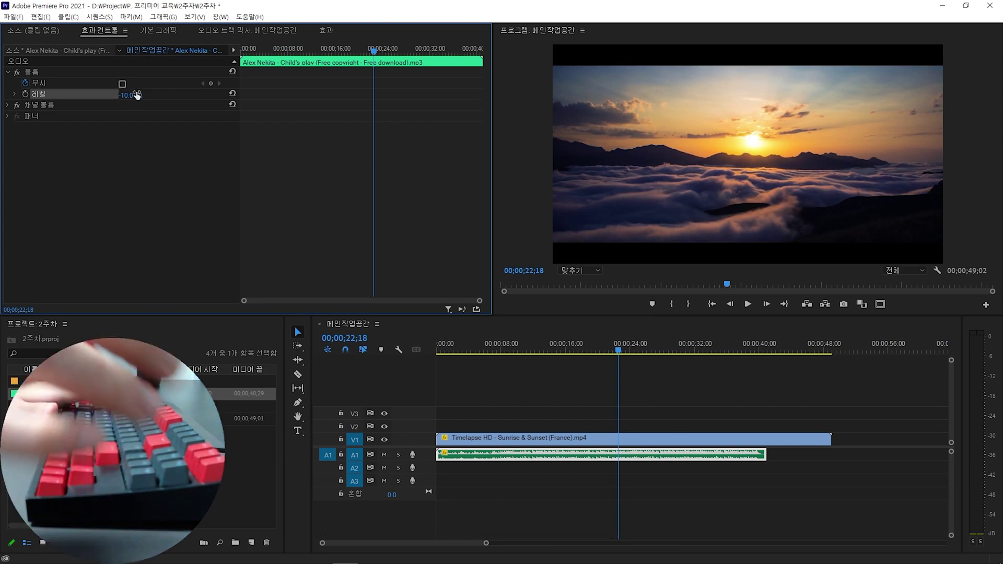
key("space")
left_click(642, 379)
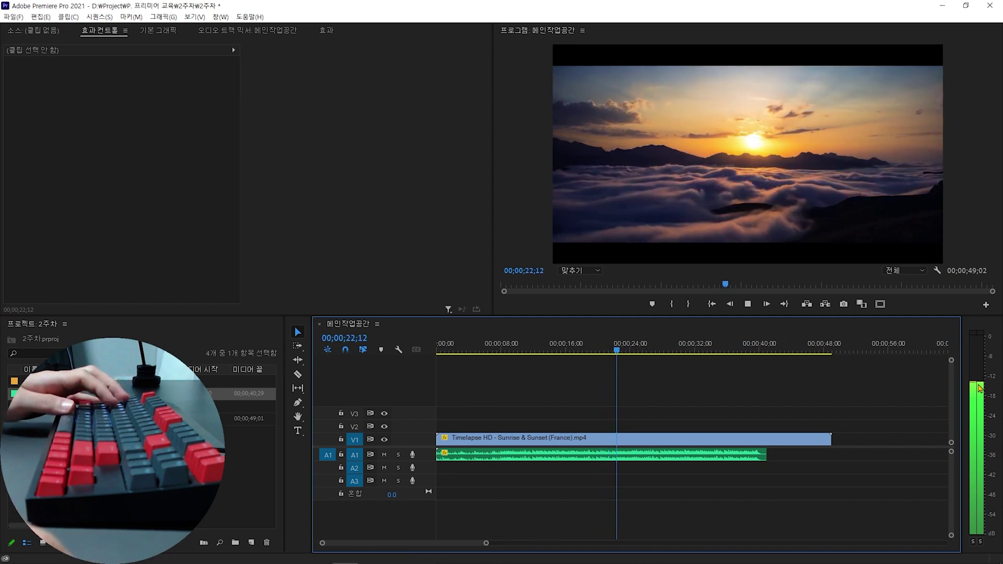
key("space")
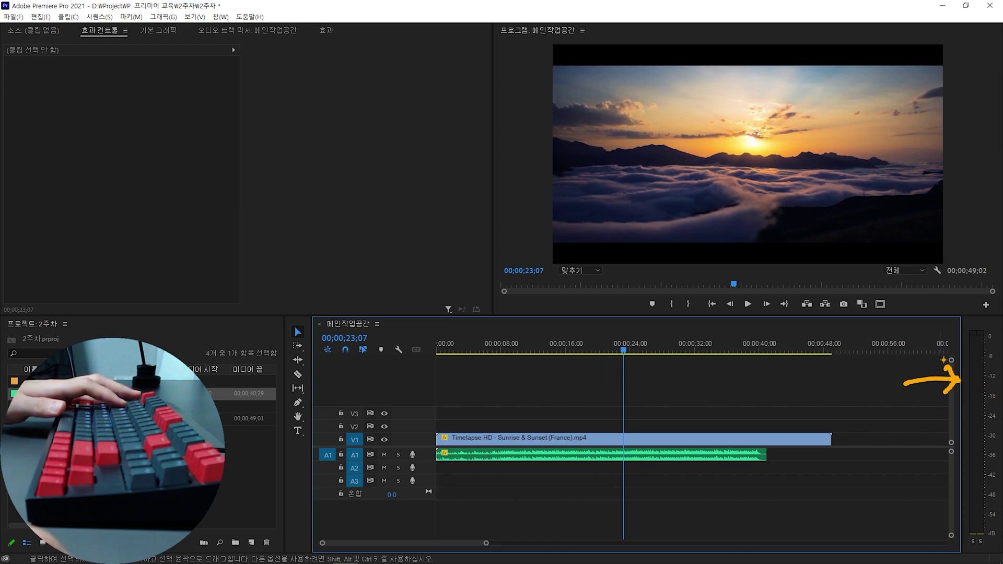
Set the music clip's volume level to -18 dB and play the sequence to check the loudness.
left_click(601, 455)
left_click(127, 94)
type("-18.0 dB")
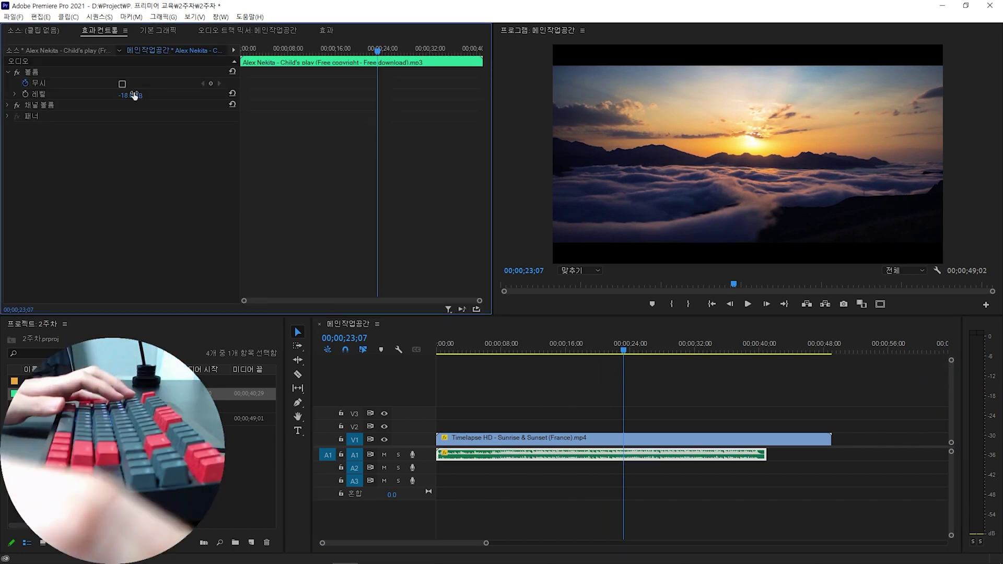
key("Return")
left_click(722, 398)
key("space")
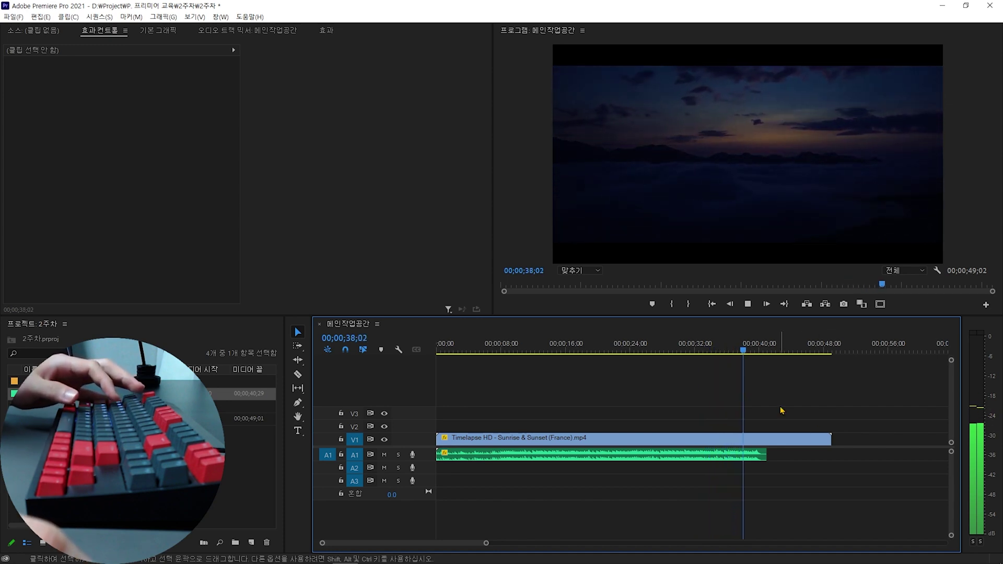
key("space")
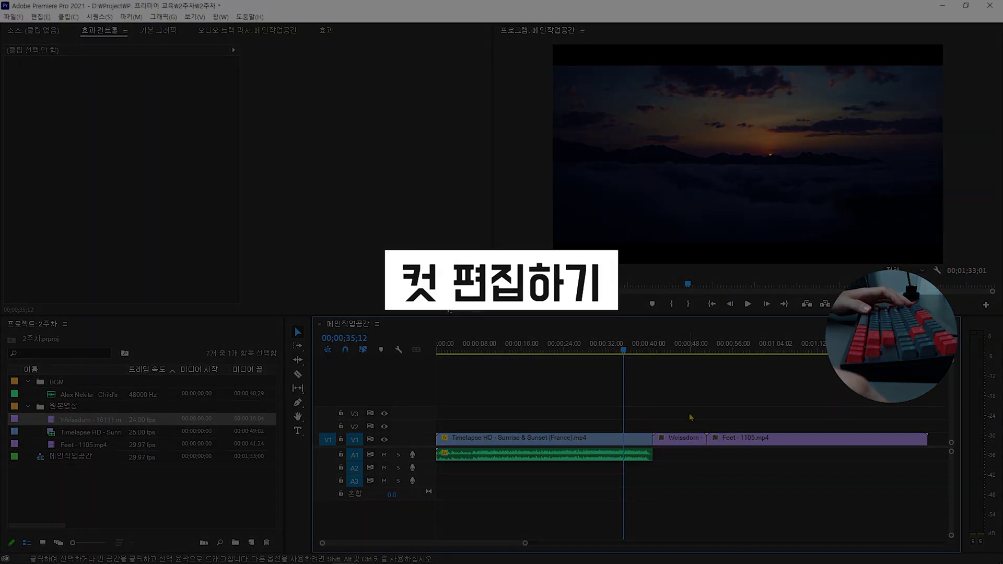
Examine the Weissdorn and Feet source videos in the 원본영상 bin and their matching clips on track V1.
key("shift+1")
key("Up")
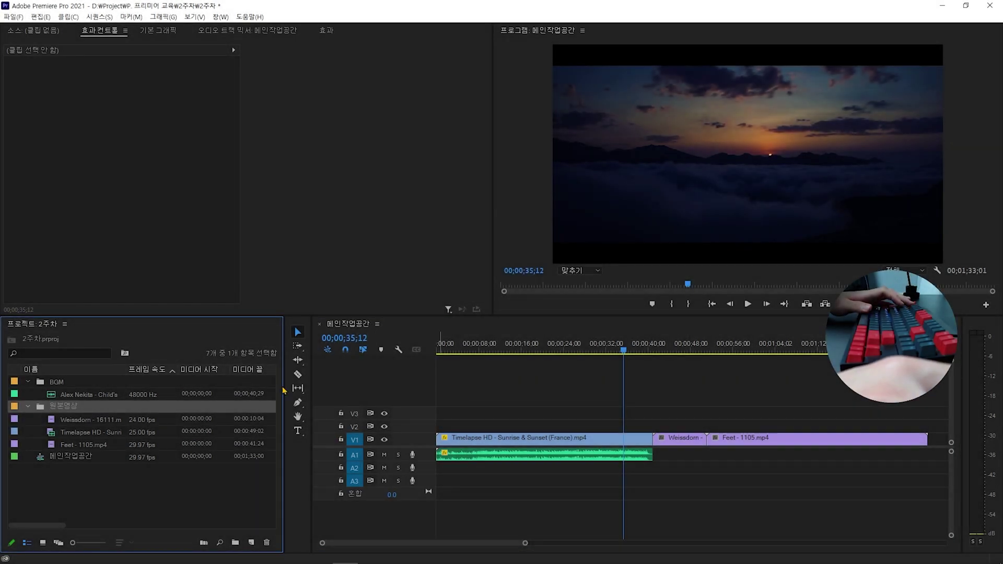
left_click(65, 410)
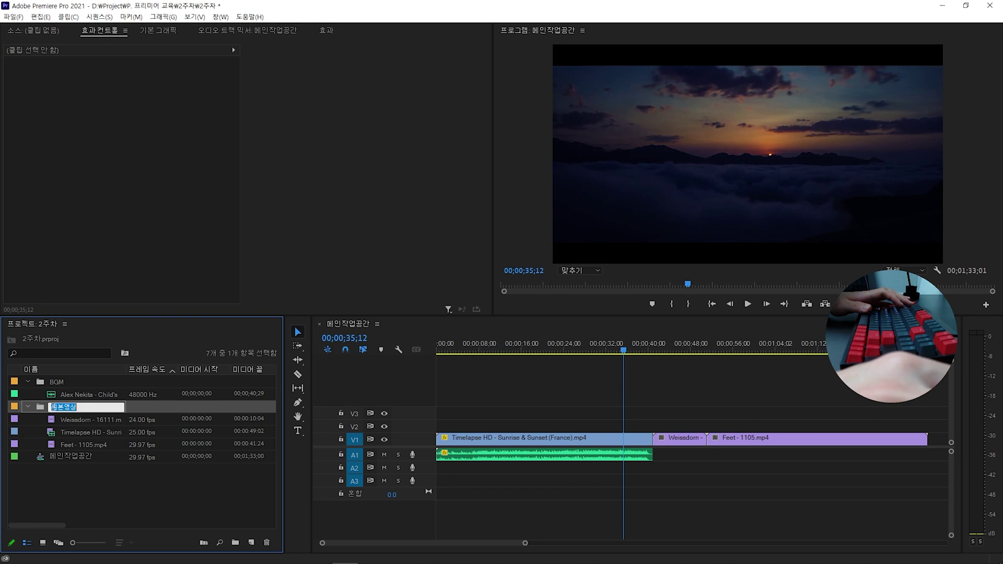
key("Return")
left_click(79, 420)
left_click(89, 445)
left_click(96, 425)
left_click(99, 446)
left_click(97, 422)
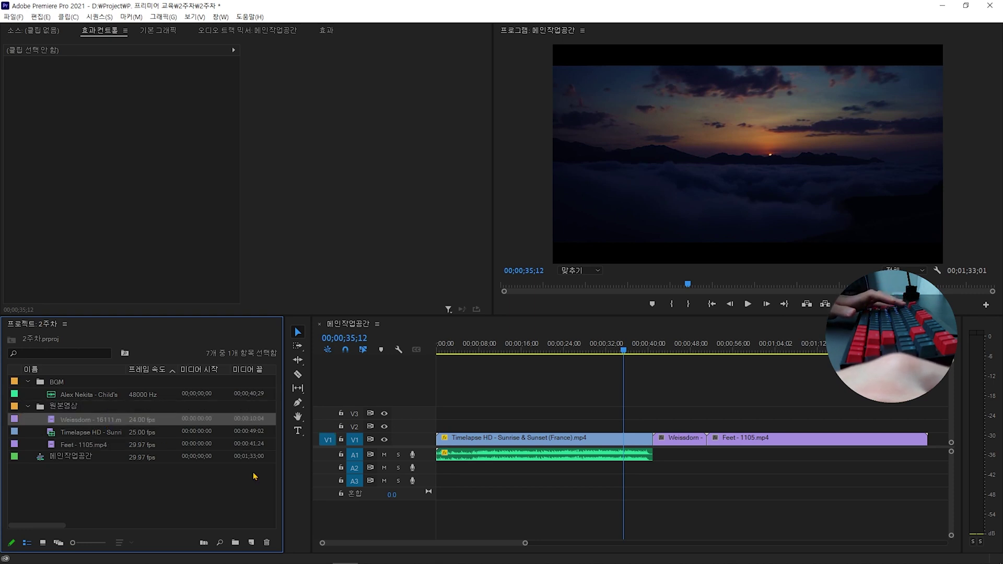
left_click(140, 446)
left_click(141, 420)
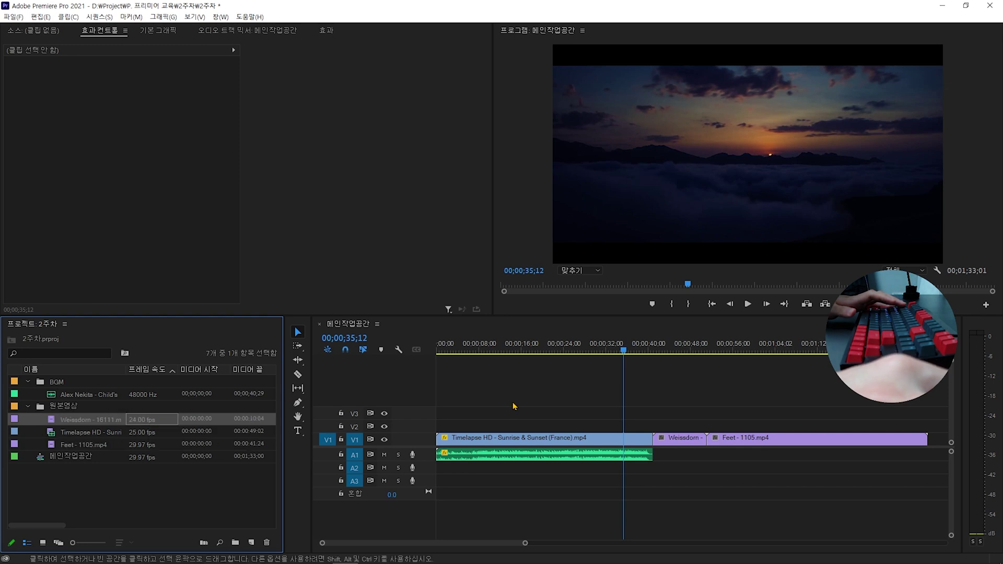
left_click(678, 442)
left_click(736, 442)
left_click(576, 456)
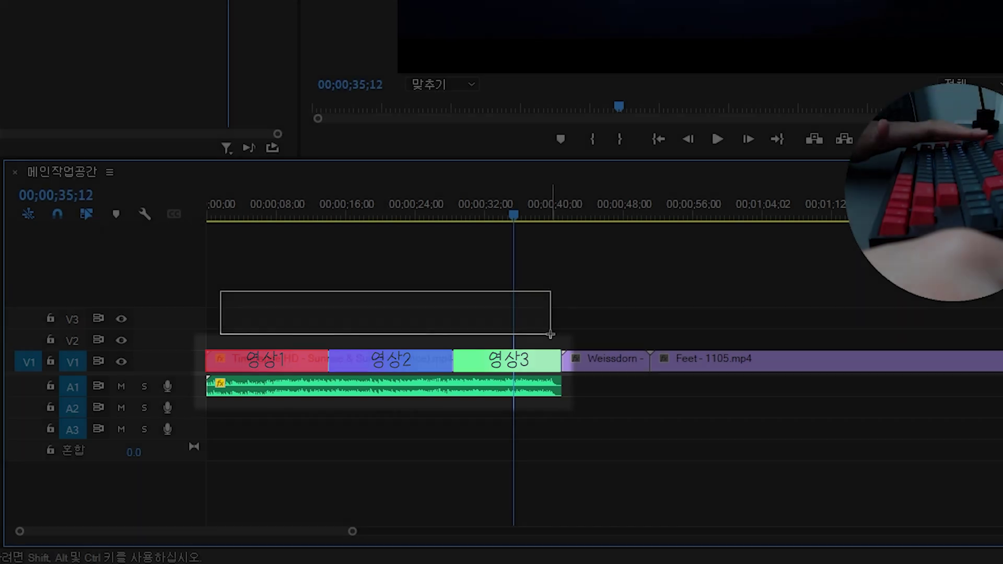
Return the playhead to the sequence start and mute track A1.
key("Home")
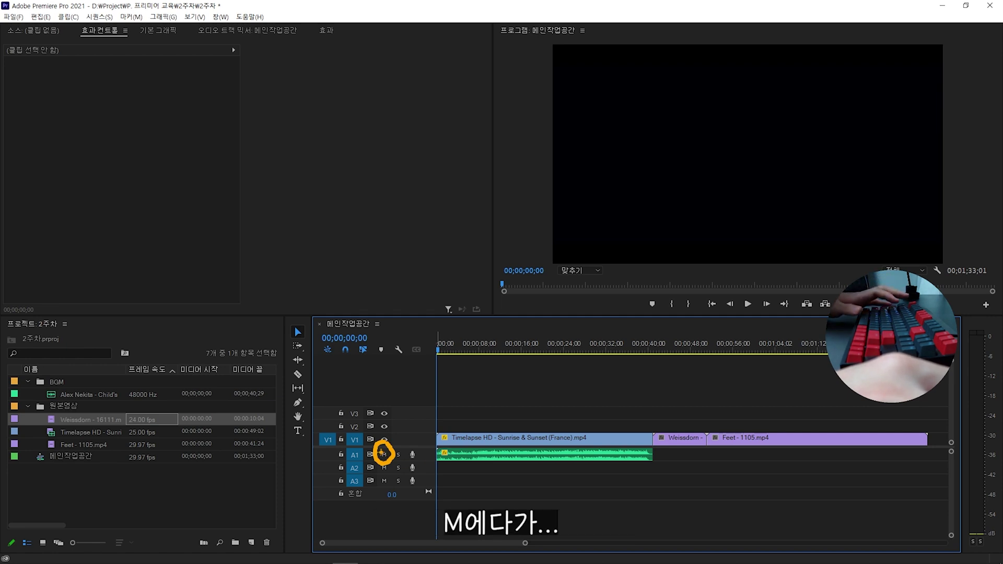
left_click(384, 455)
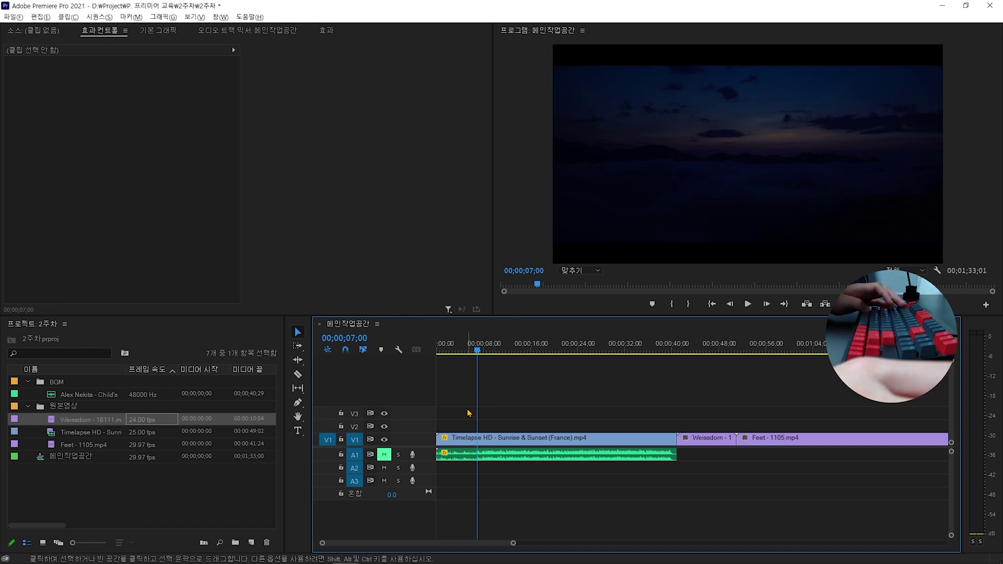
Split the Timelapse clip on V1 at 00;00;07;00 with the Razor tool.
key("equal")
key("equal")
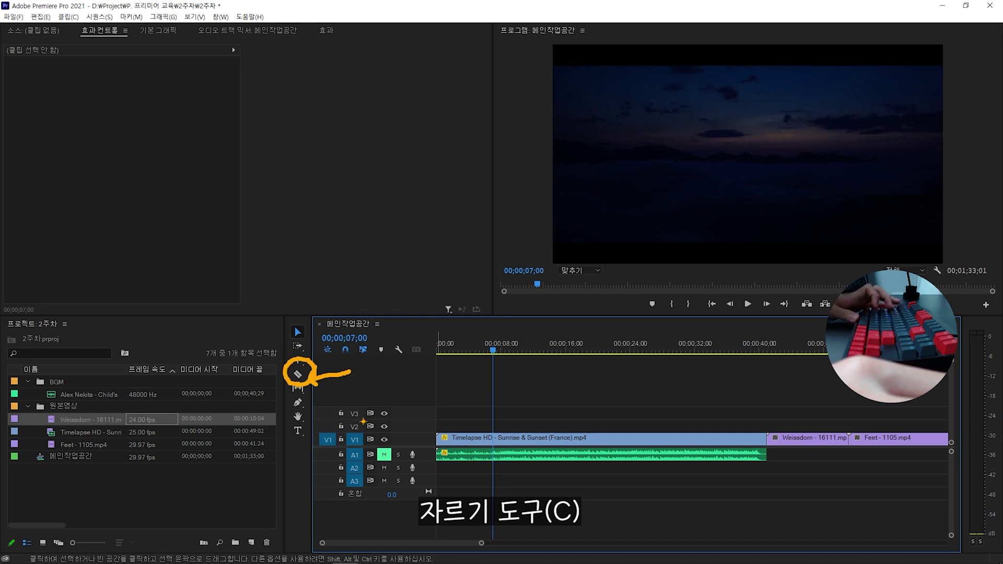
left_click(299, 376)
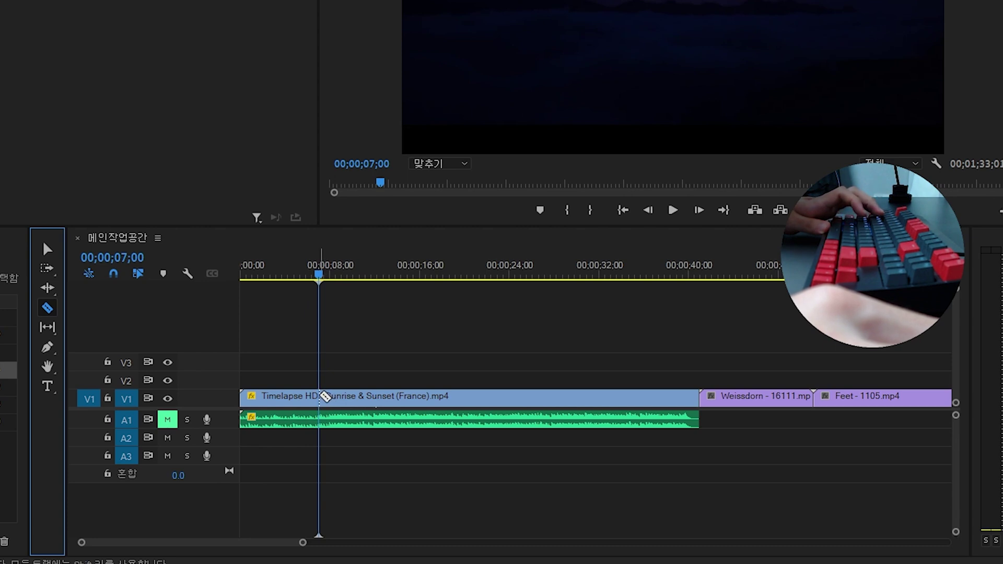
left_click(323, 397)
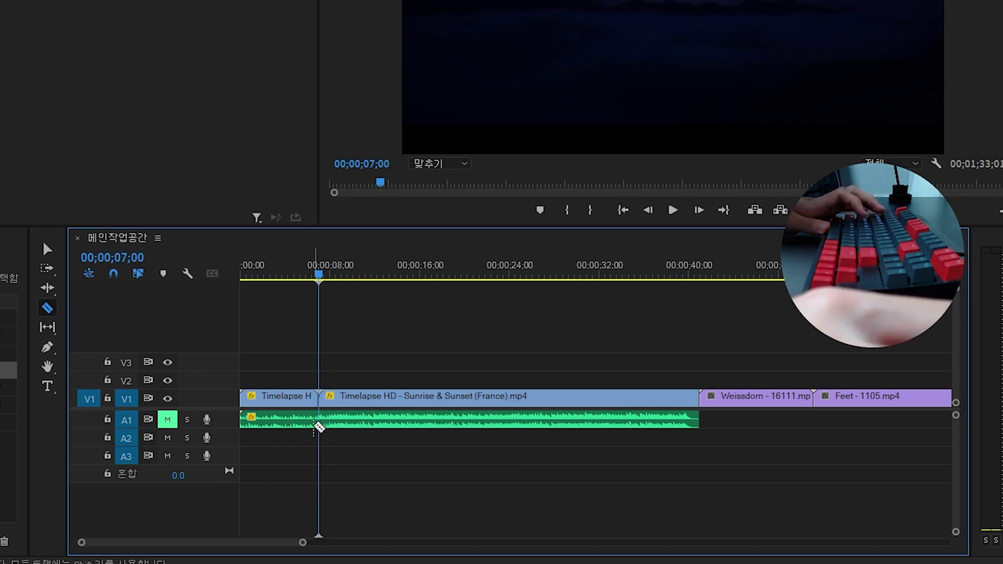
Move the playhead to 00;00;08;20 and delete the first piece of the split Timelapse clip, leaving its gap.
left_click(47, 249)
left_click_drag(318, 276, 333, 370)
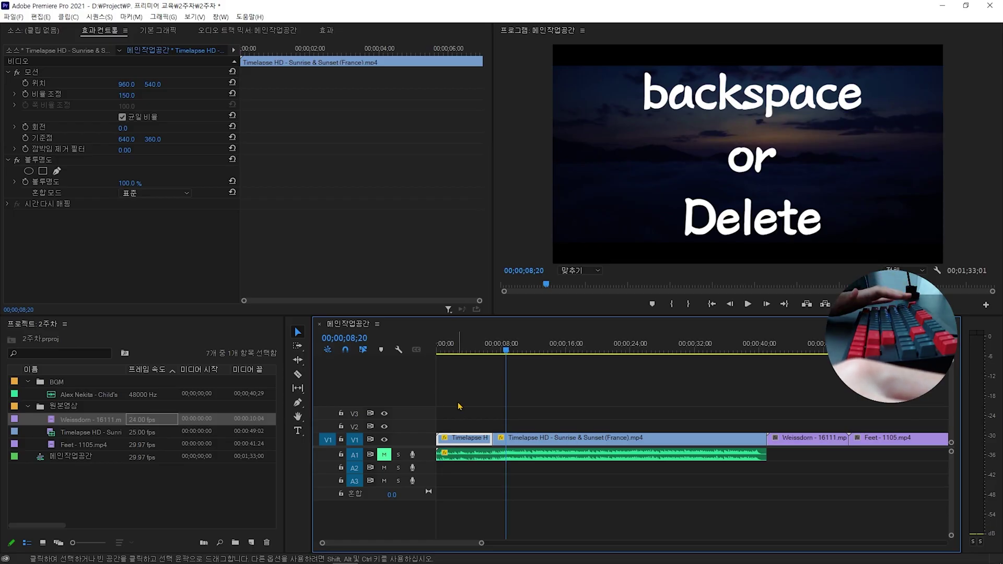
key("Delete")
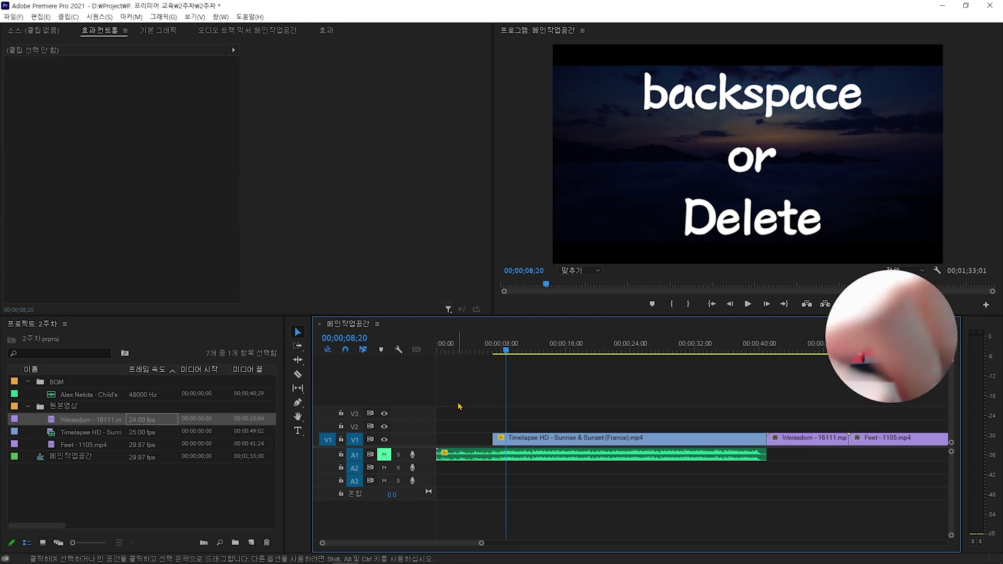
Try moving the remaining Timelapse clip on V1 to the start of the sequence, and undo the move.
key("minus")
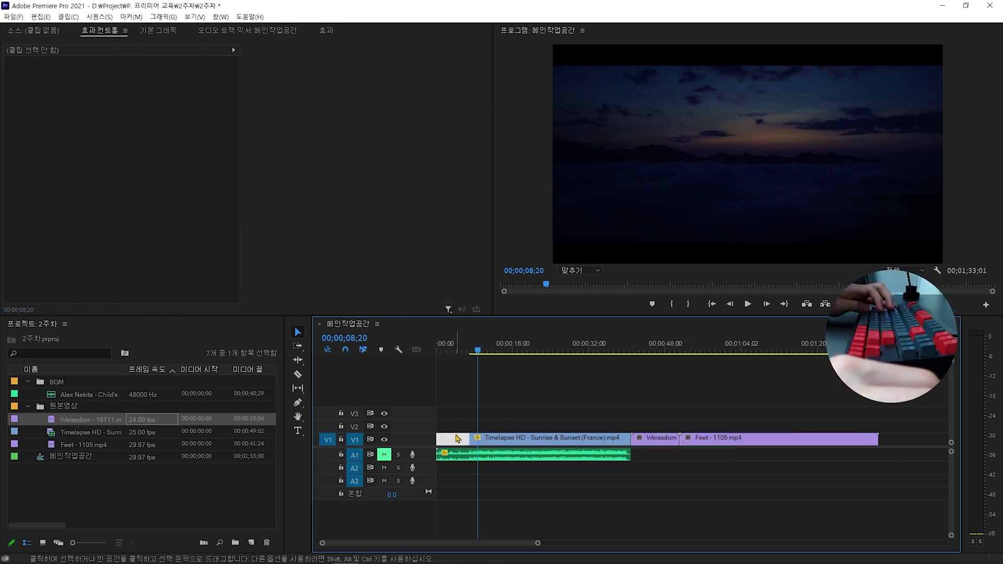
key("equal")
key("equal")
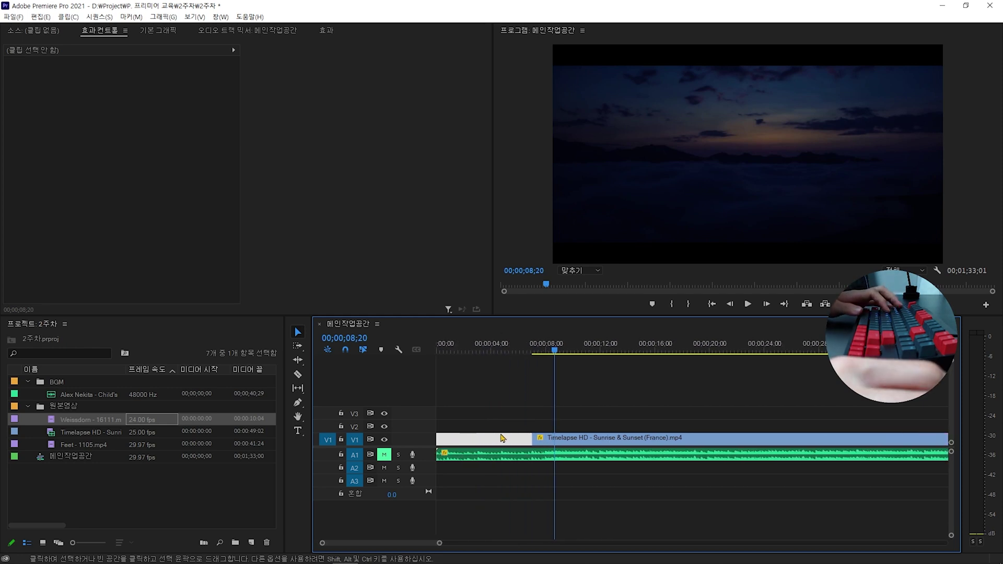
key("Escape")
left_click_drag(577, 445, 481, 439)
key("minus")
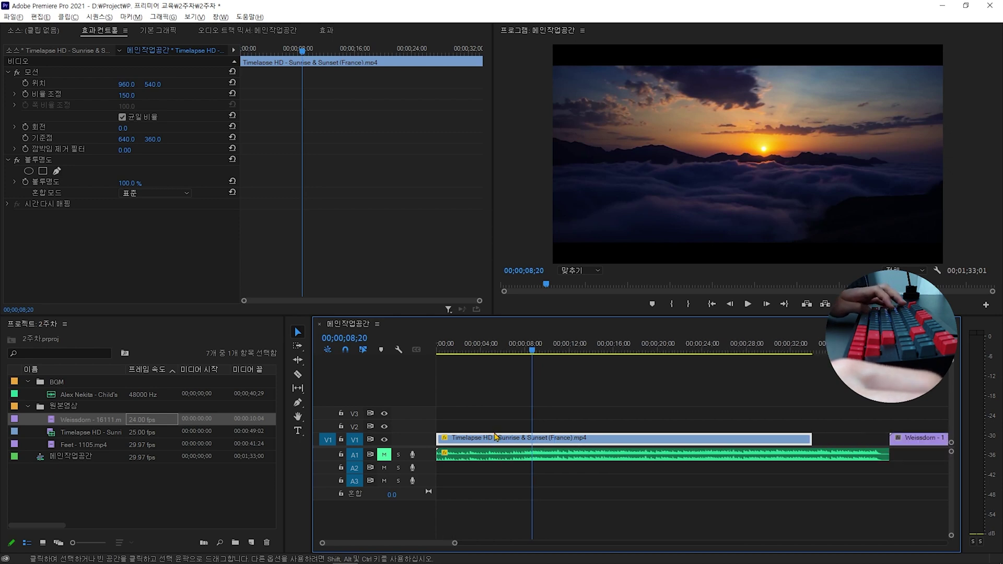
key("minus")
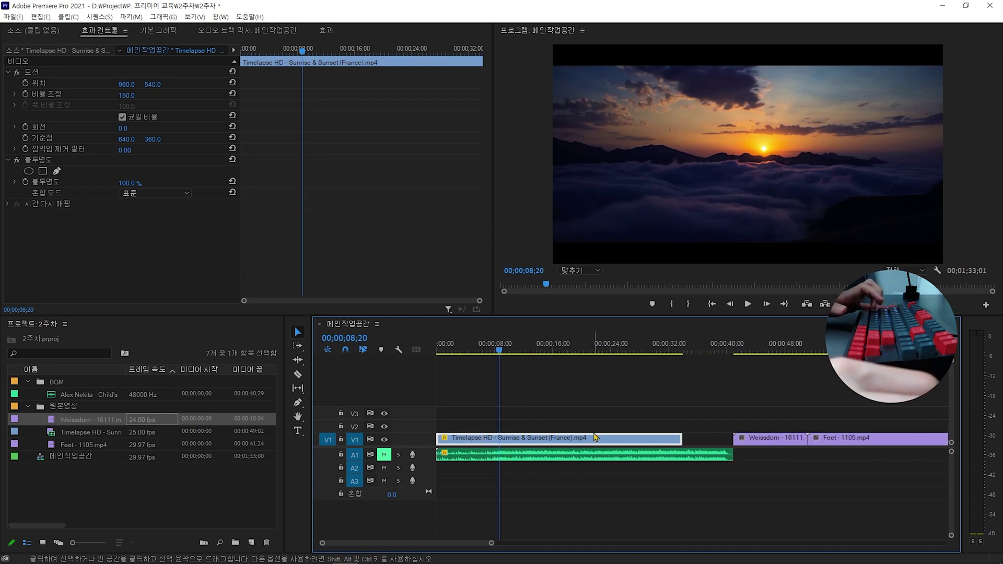
key("ctrl+z")
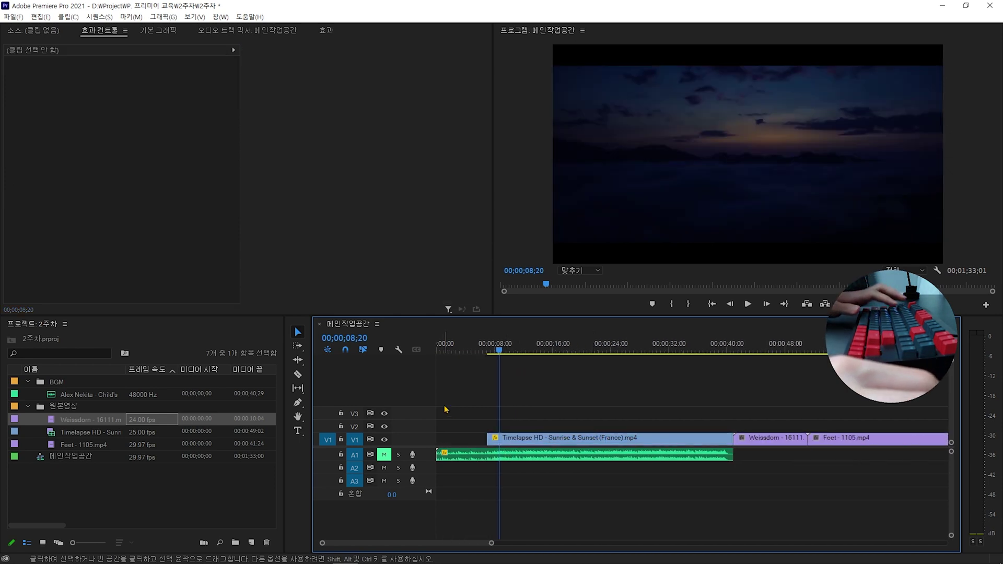
Close the gap at the start of V1 so the remaining clips shift to the sequence start.
left_click(459, 440)
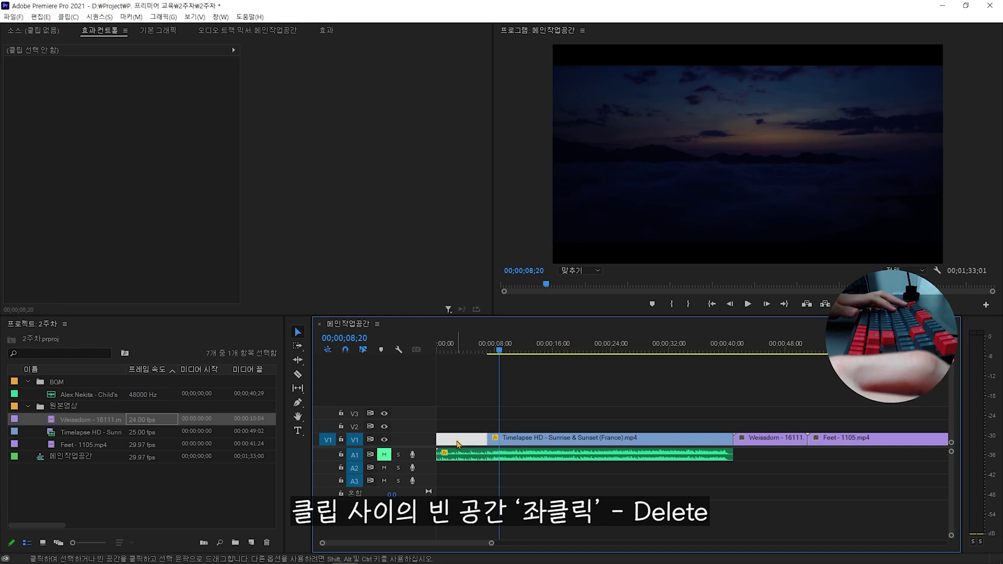
key("Delete")
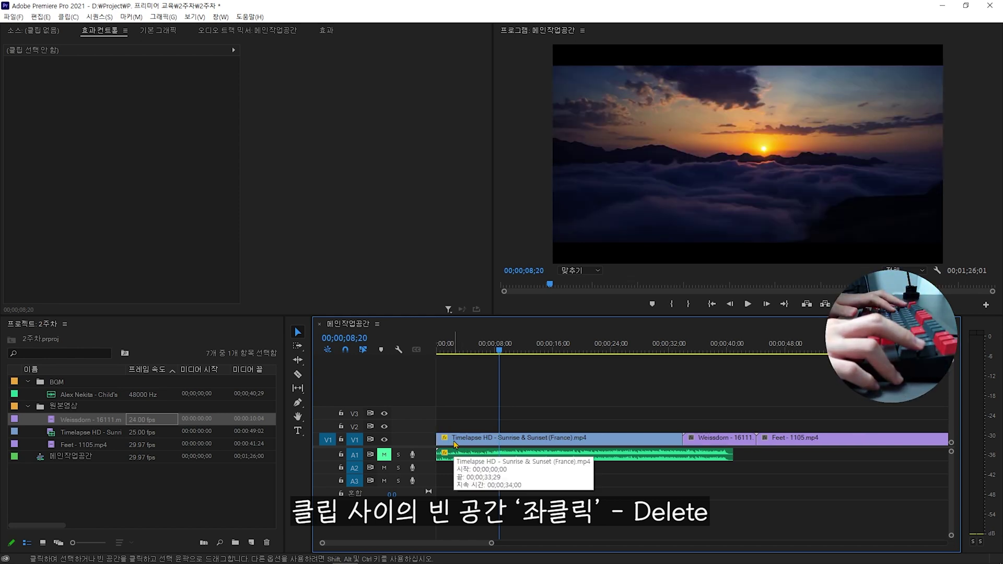
key("alt")
scroll(629, 422, "down", 2)
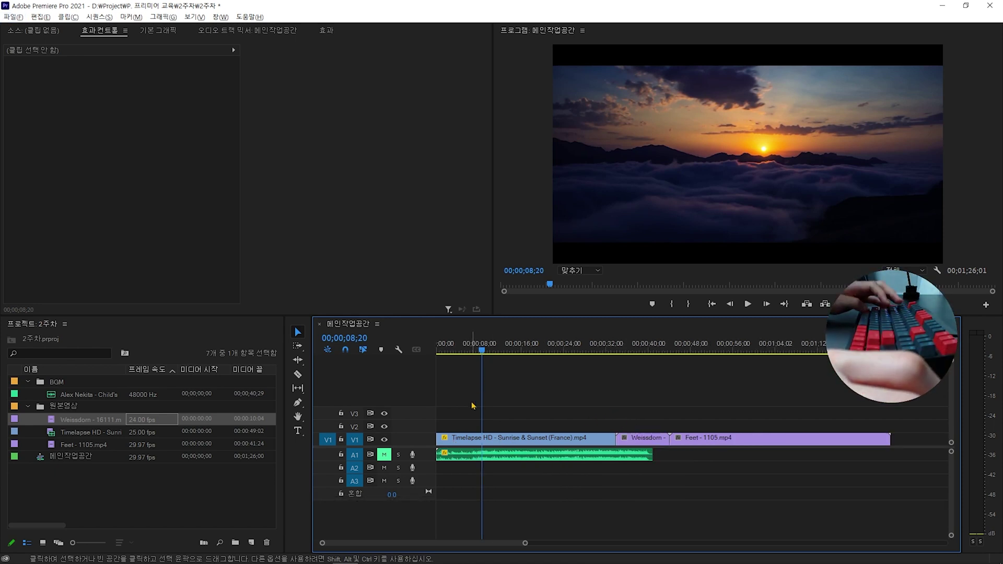
Play the sequence from its start up to 00;00;07;02 and split the Timelapse clip on V1 there.
scroll(629, 421, "up", 3)
key("Home")
key("space")
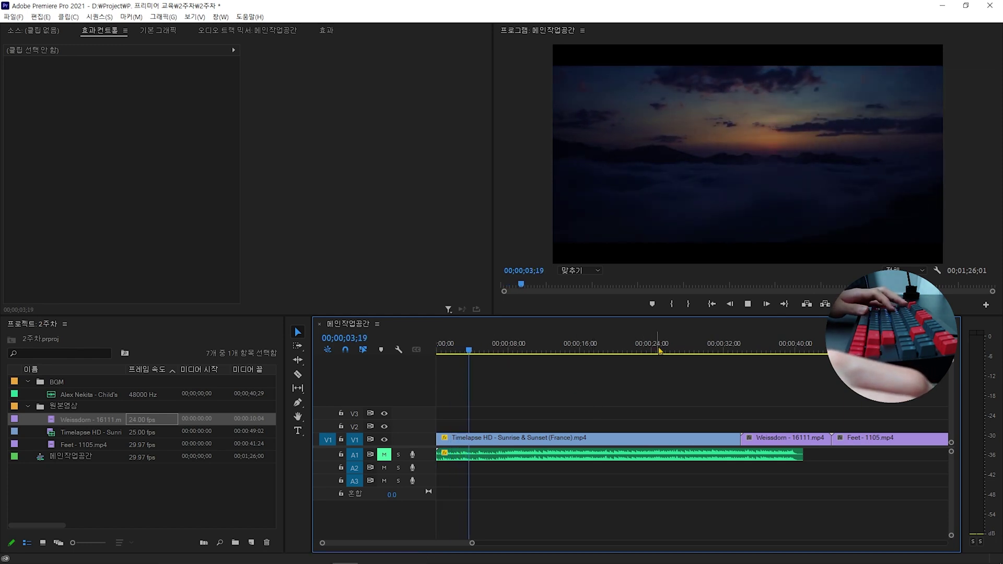
key("space")
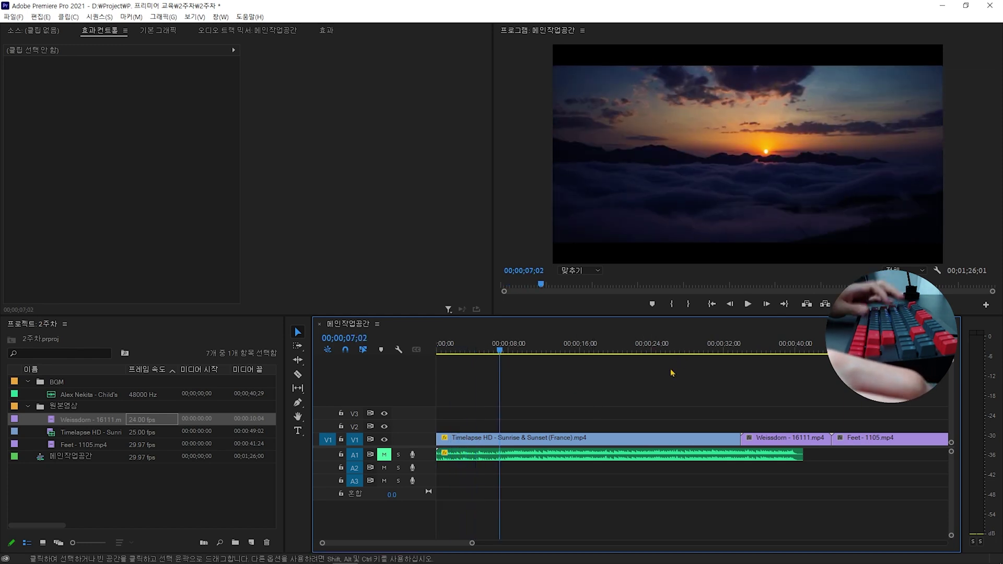
left_click(607, 443)
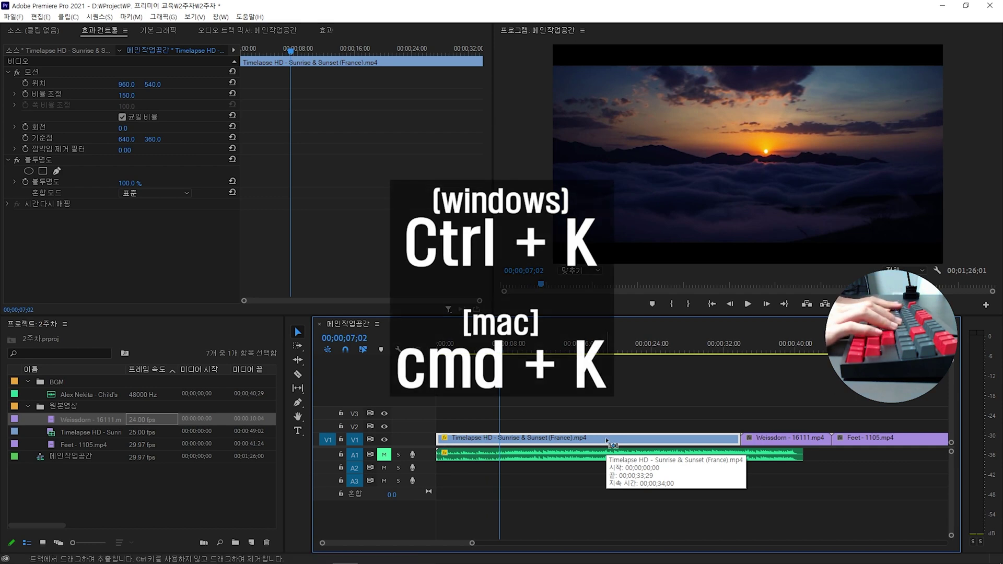
key("ctrl+k")
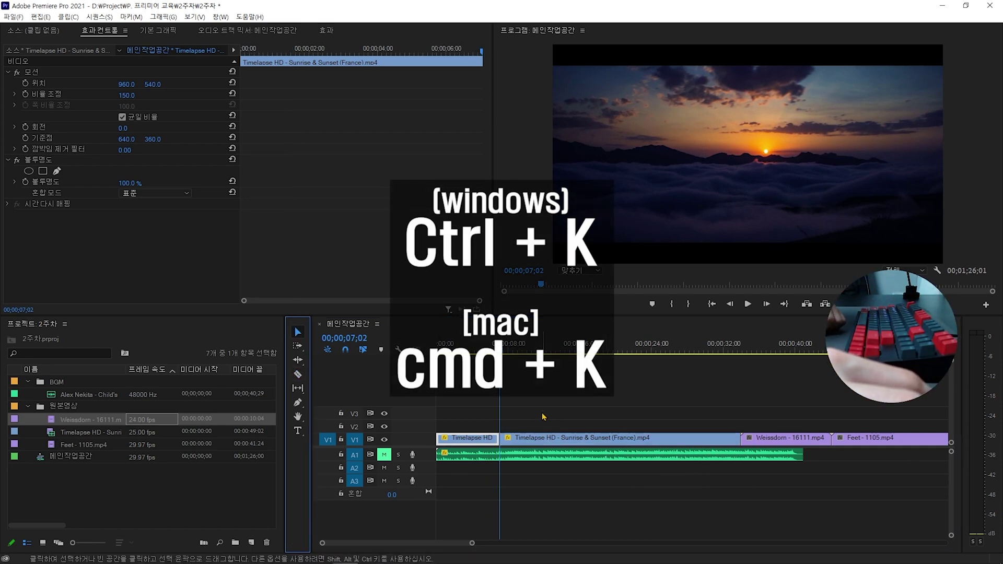
Delete the second piece of the split Timelapse clip and close the gap before the Weissdorn clip.
left_click(499, 351)
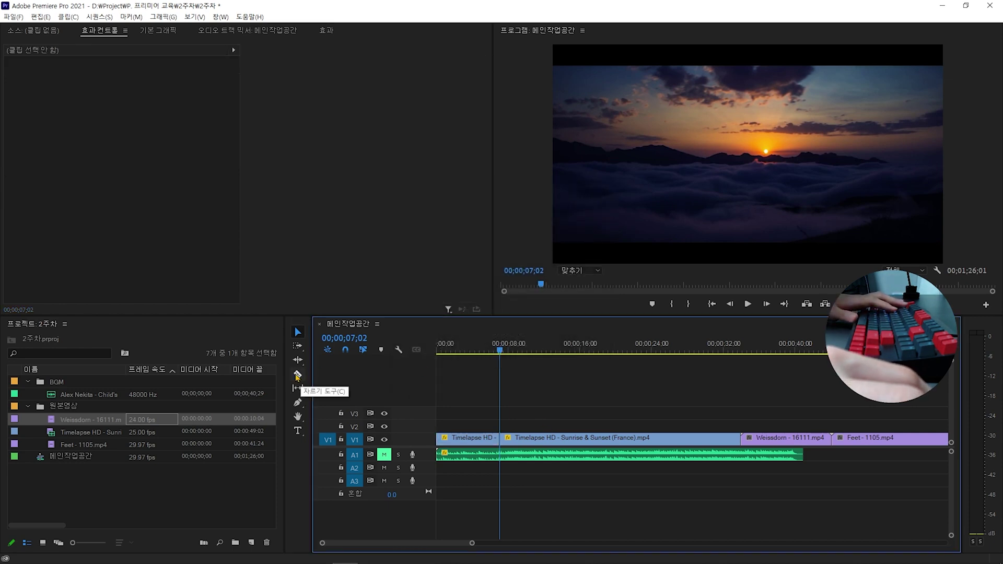
key("space")
key("space")
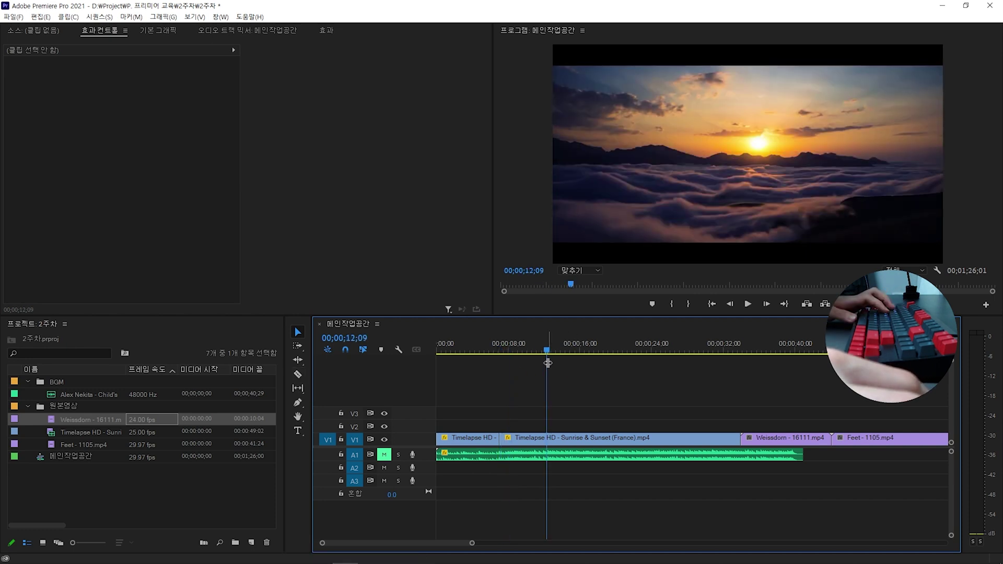
left_click(577, 439)
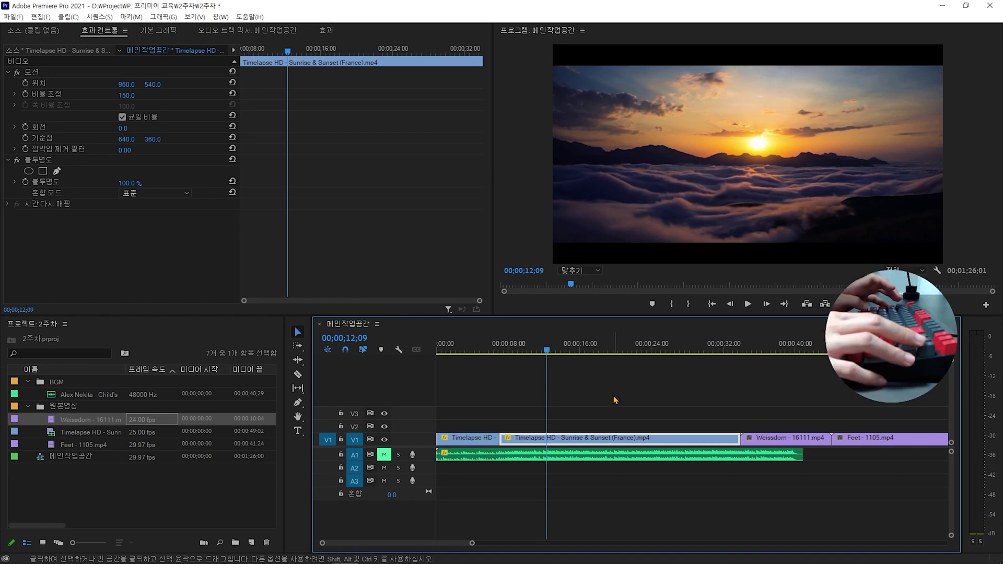
key("Delete")
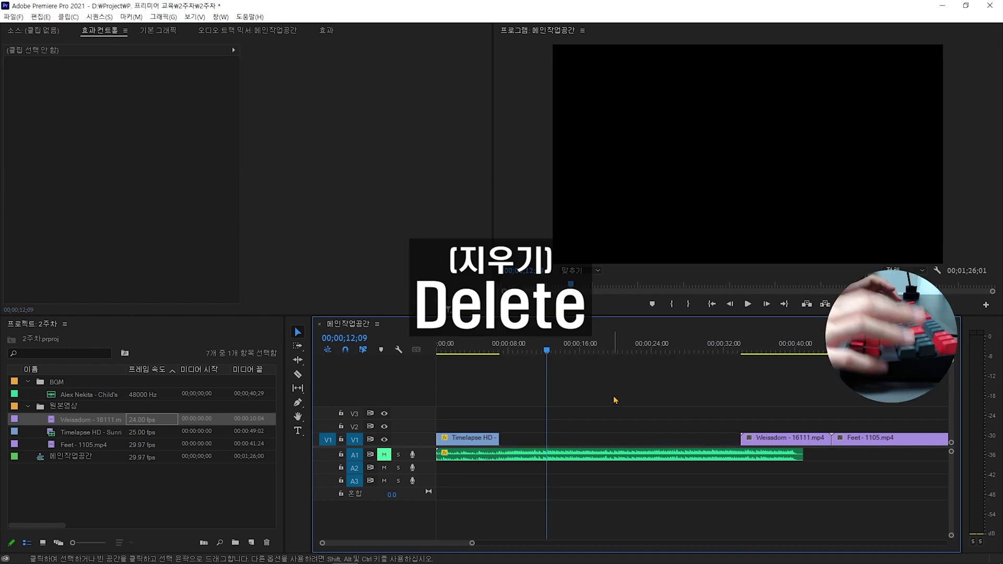
left_click(633, 444)
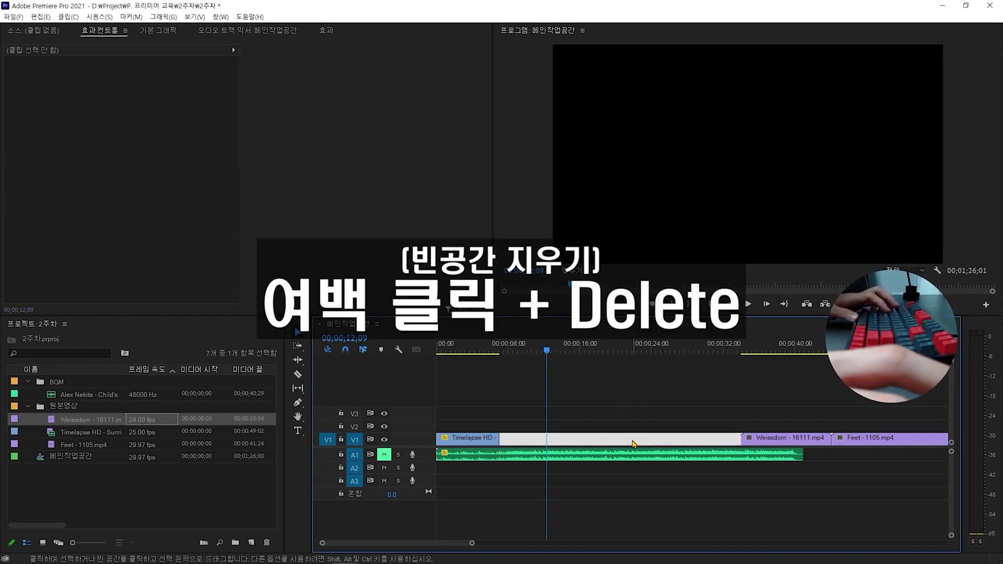
key("Delete")
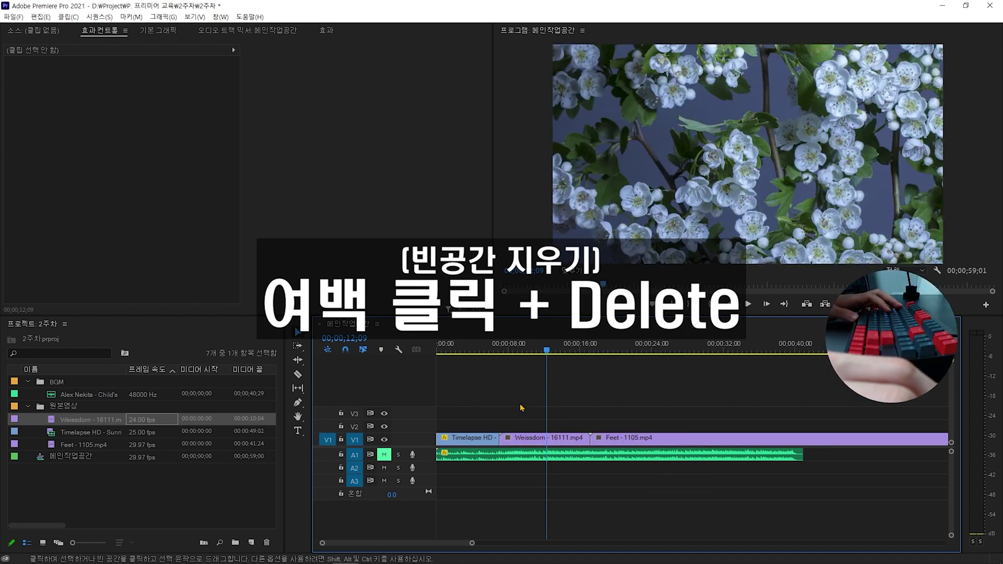
Unmute track A1 and play across the cut between the Timelapse and Weissdorn clips with the music.
key("Up")
key("space")
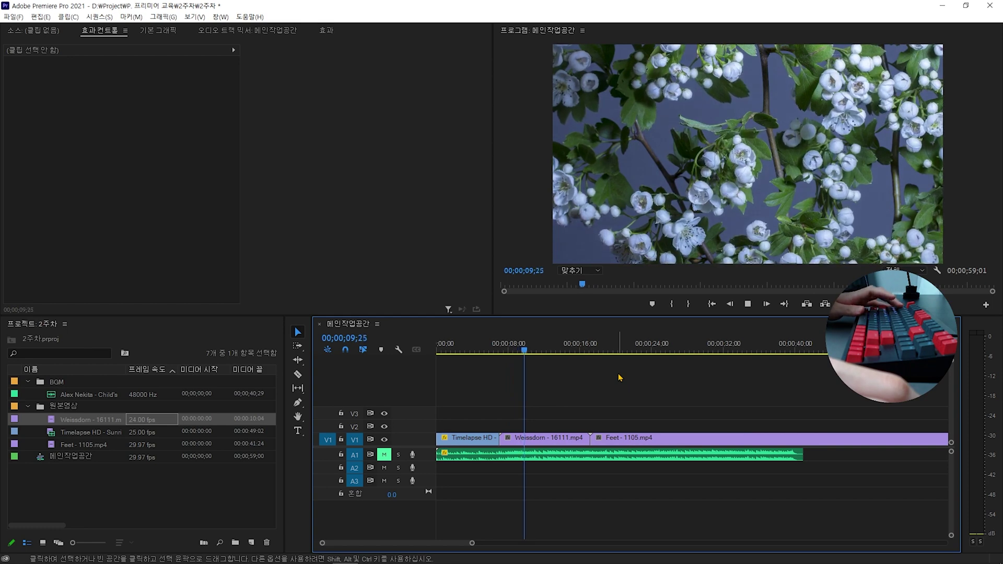
key("Up")
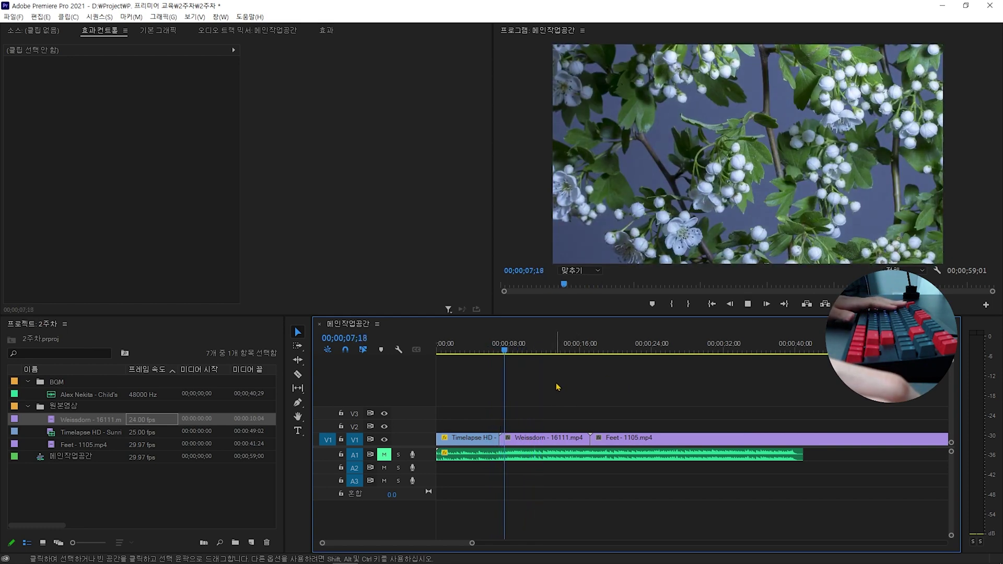
key("space")
left_click(384, 454)
key("Up")
key("space")
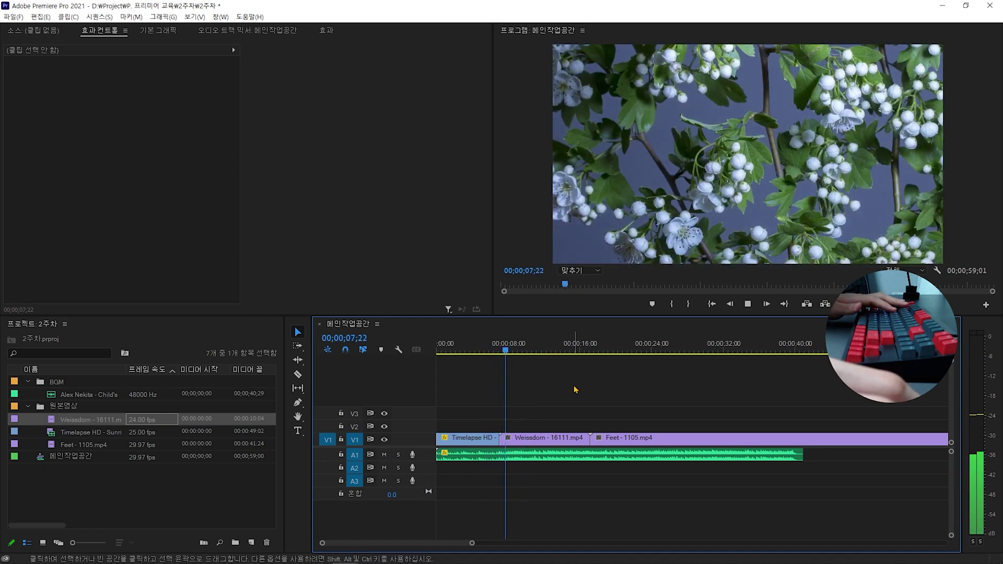
Examine the music waveform peaks on A1 around the cut between the Timelapse and Weissdorn clips.
key("=")
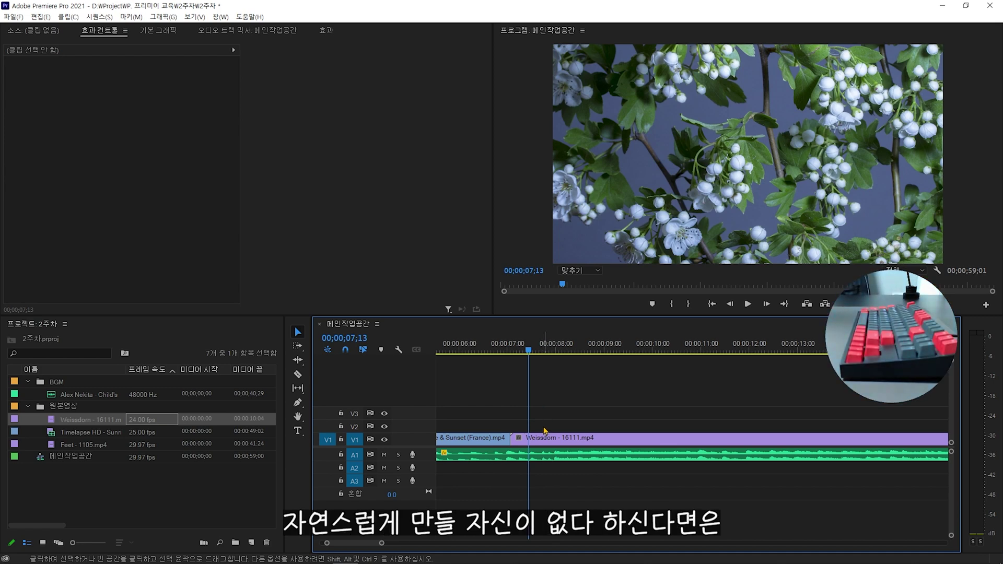
key("=")
key("=")
key("=")
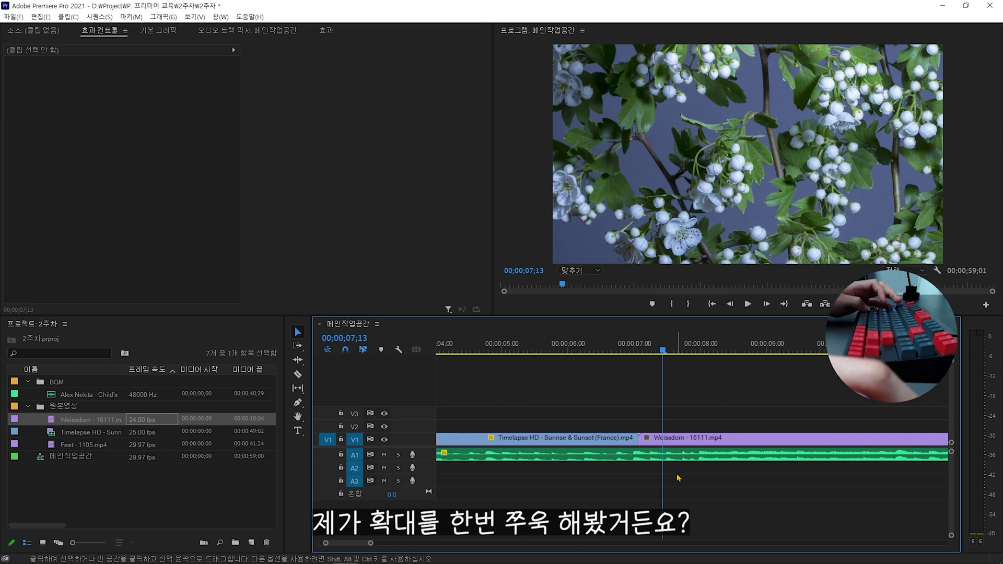
key("=")
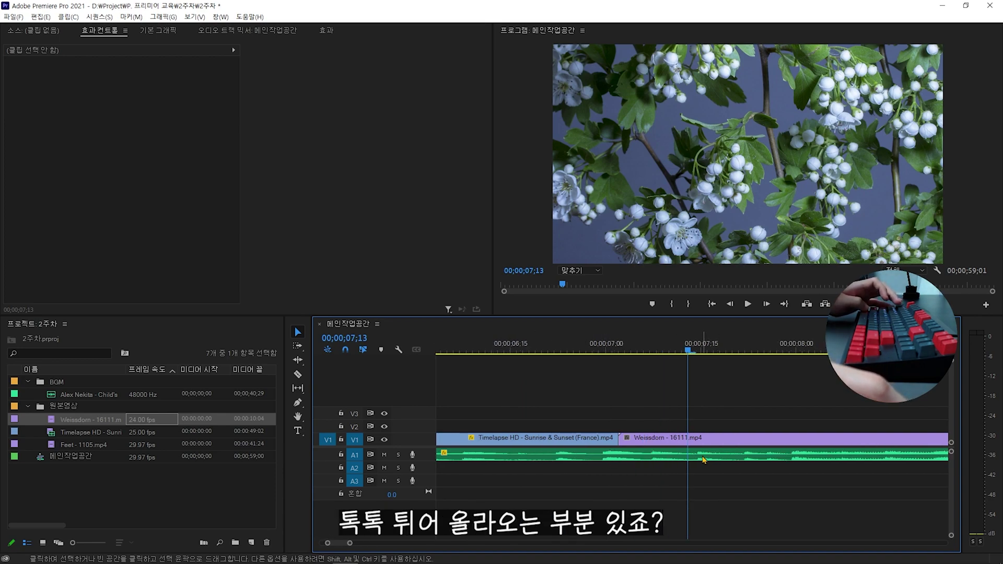
key("Right")
key("Right")
key("Right")
key("Right")
key("Right")
key("Right")
key("Right")
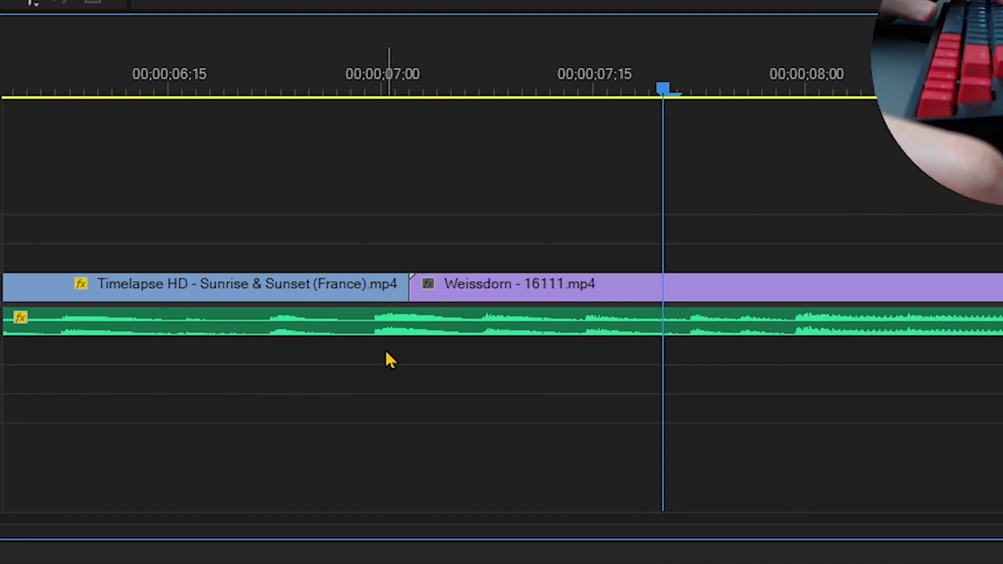
left_click(384, 331)
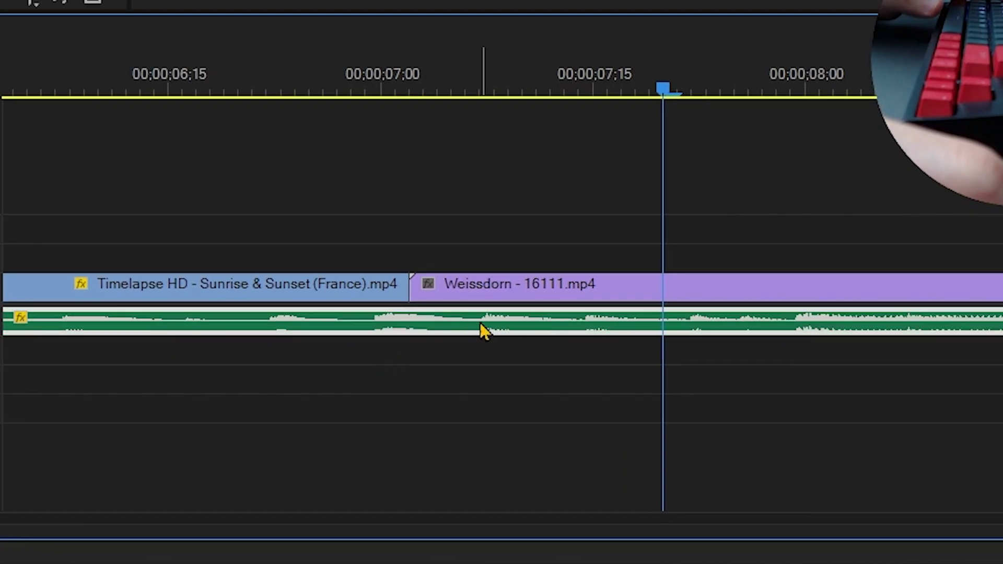
left_click(600, 370)
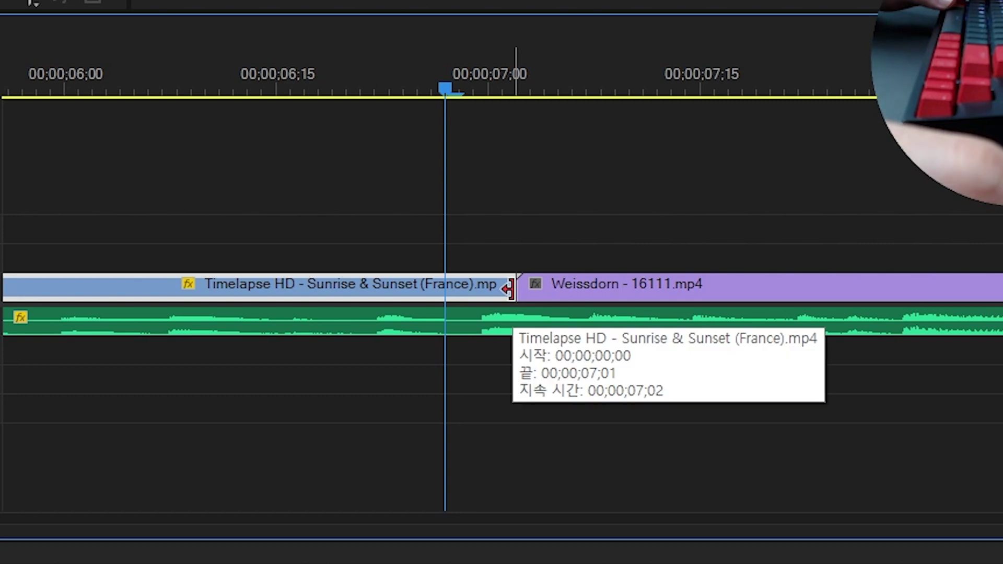
Trim the Timelapse clip's end to a duration of 00;00;06;29 and move the Weissdorn clip up against it.
left_click_drag(509, 287, 467, 290)
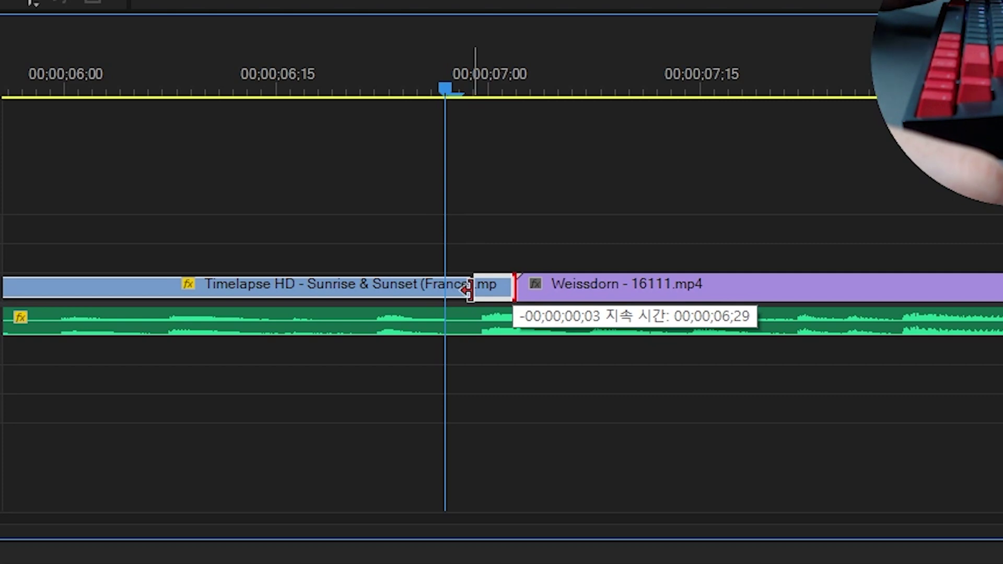
left_click_drag(467, 290, 471, 293)
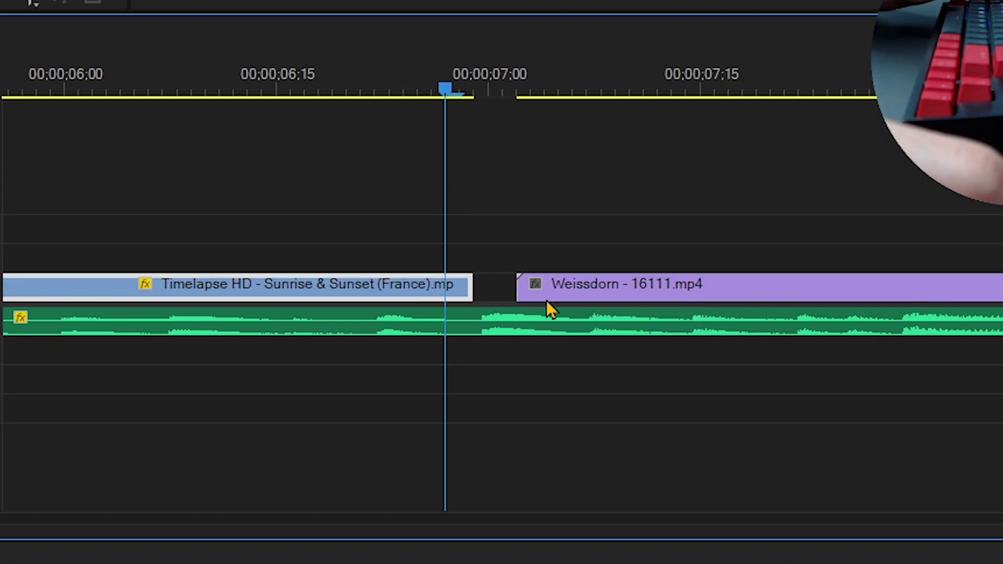
left_click(579, 278)
left_click_drag(607, 288, 580, 293)
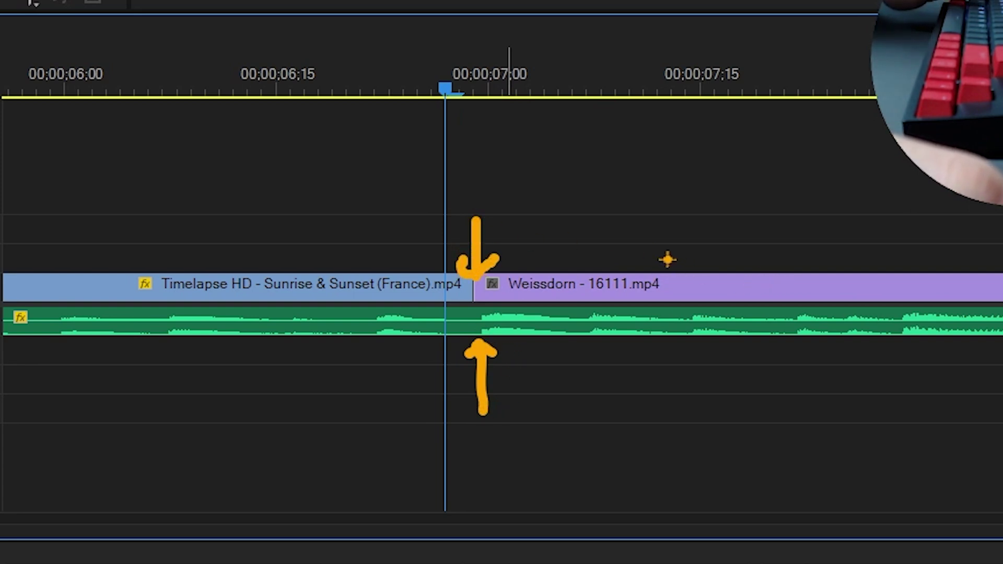
Play the sequence from about 00;00;06;00 across the adjusted cut and stop at 00;00;15;26.
scroll(268, 274, "down", 5)
scroll(268, 274, "down", 3)
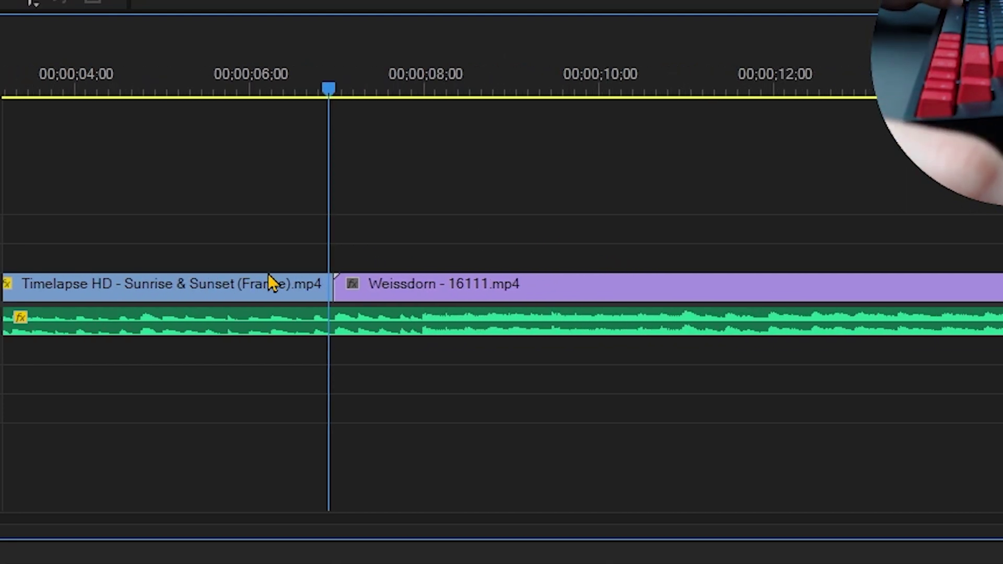
left_click_drag(322, 92, 252, 105)
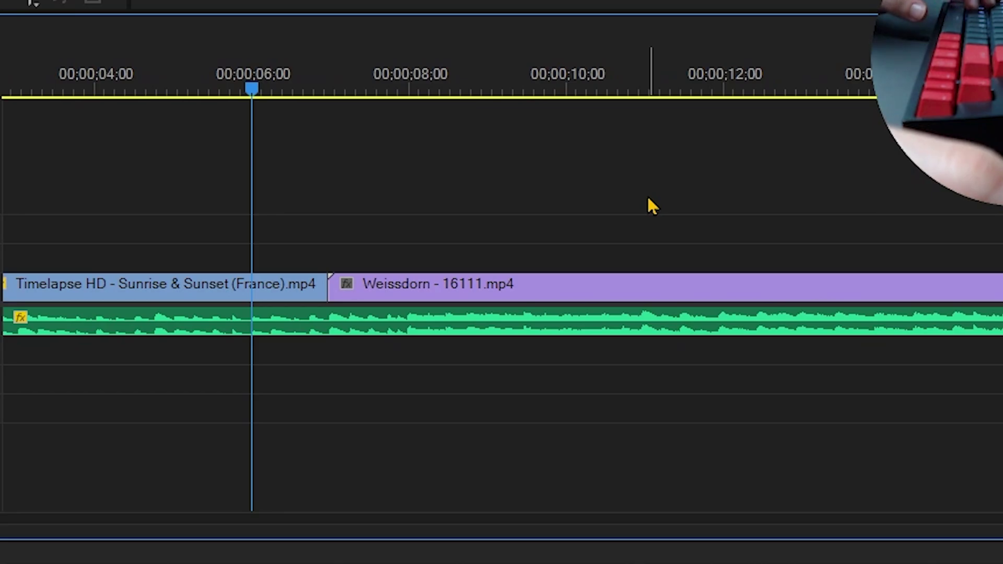
key("space")
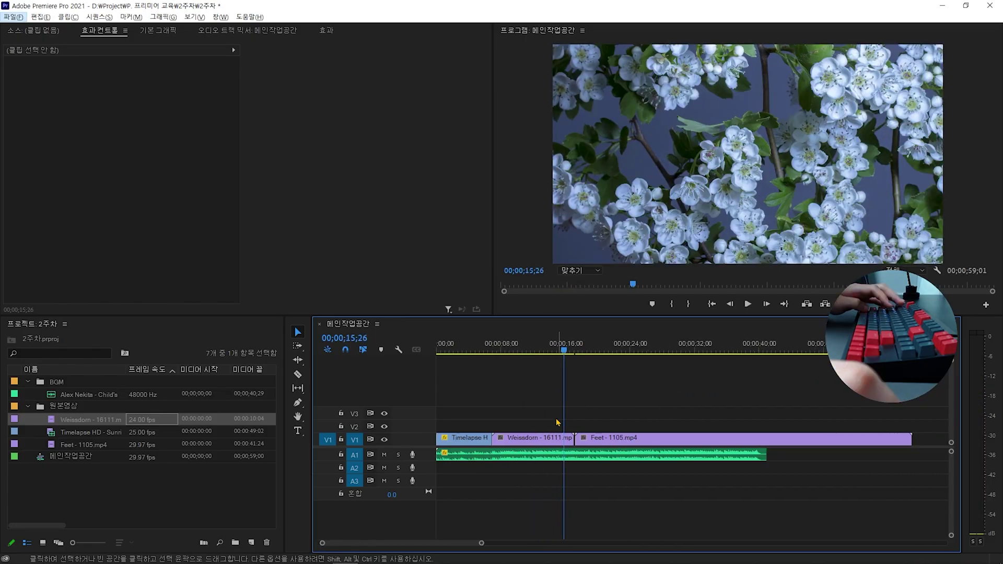
Trim the Weissdorn clip's end to the playhead at 00;00;15;26 and move the Feet clip up against it.
key("=")
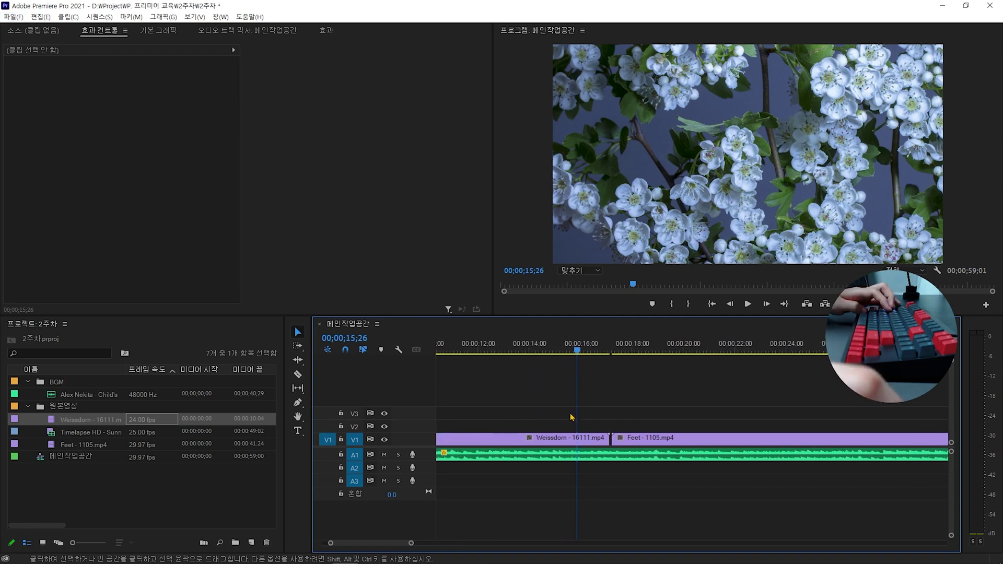
left_click(619, 439)
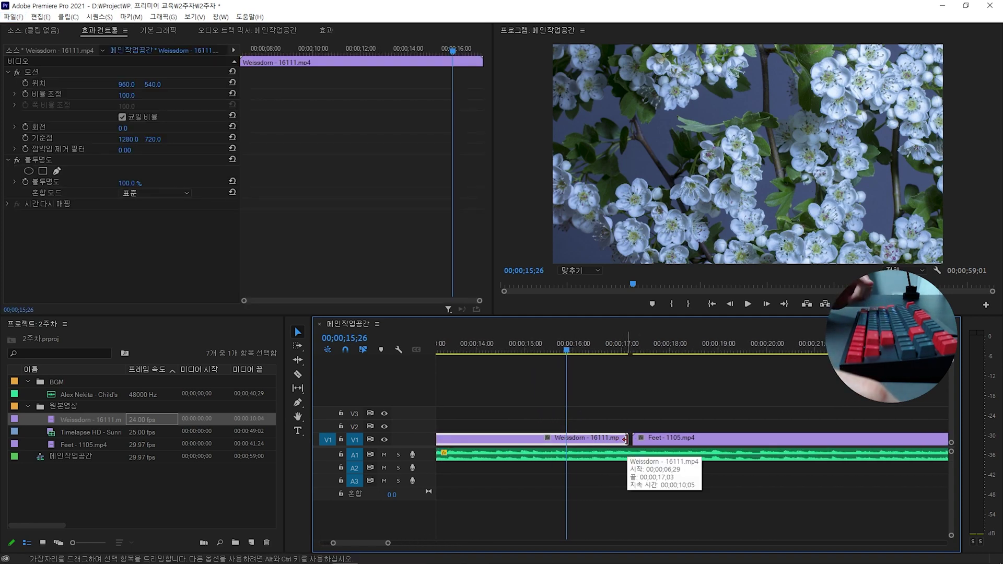
left_click_drag(625, 439, 567, 440)
key("-")
left_click_drag(686, 407, 654, 442)
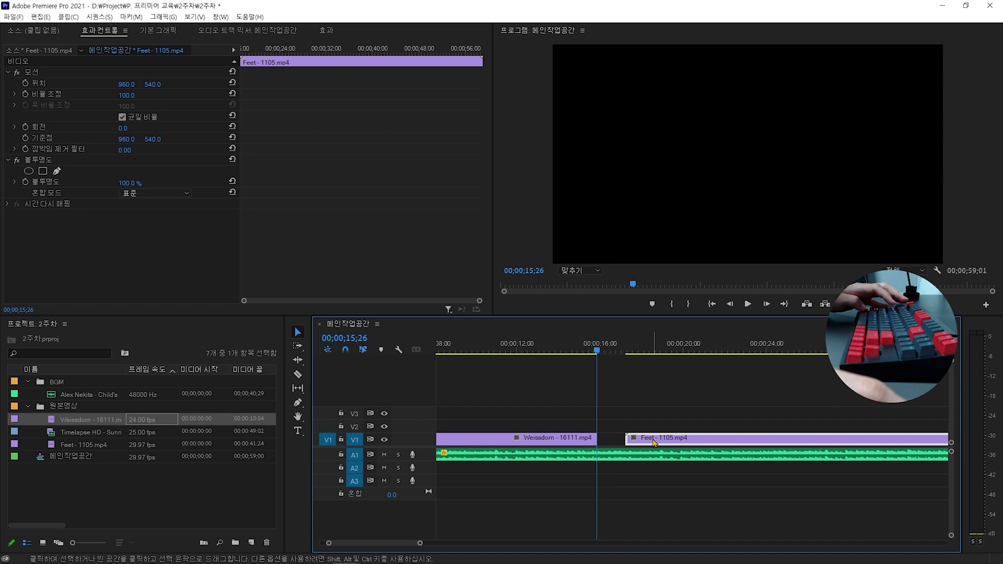
left_click_drag(677, 441, 645, 442)
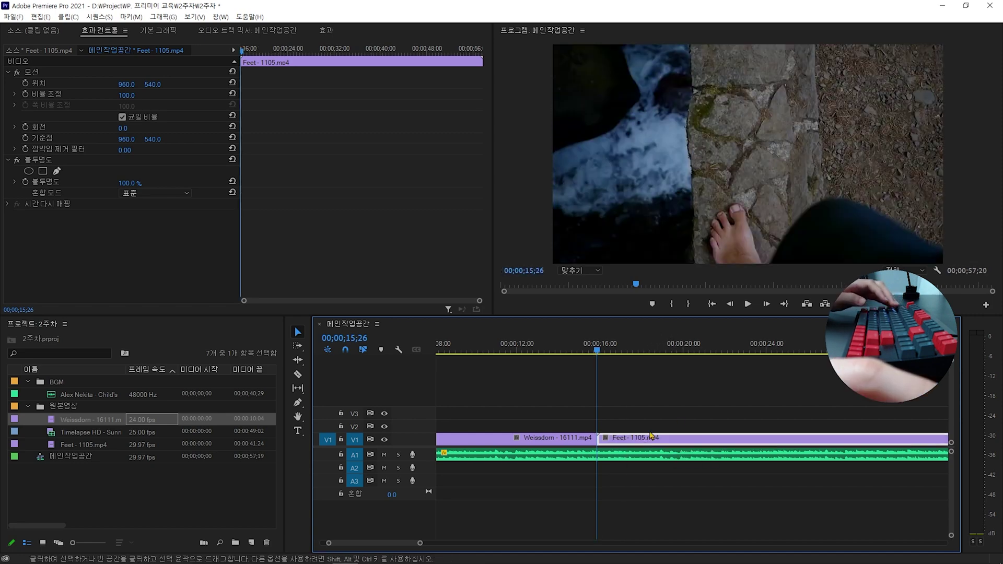
Play through the Feet clip on V1 and place the playhead at 00;00;22;29.
left_click(648, 401)
key("-")
key("space")
key("=")
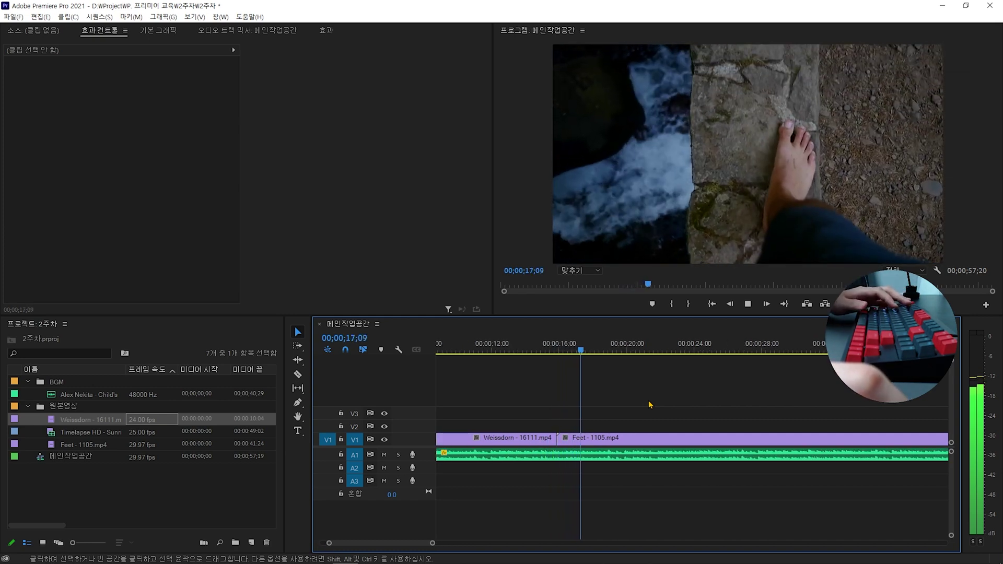
key("space")
left_click(610, 351)
mouse_move(611, 352)
left_mouse_down()
mouse_move(566, 356)
mouse_move(609, 354)
left_mouse_up()
key("space")
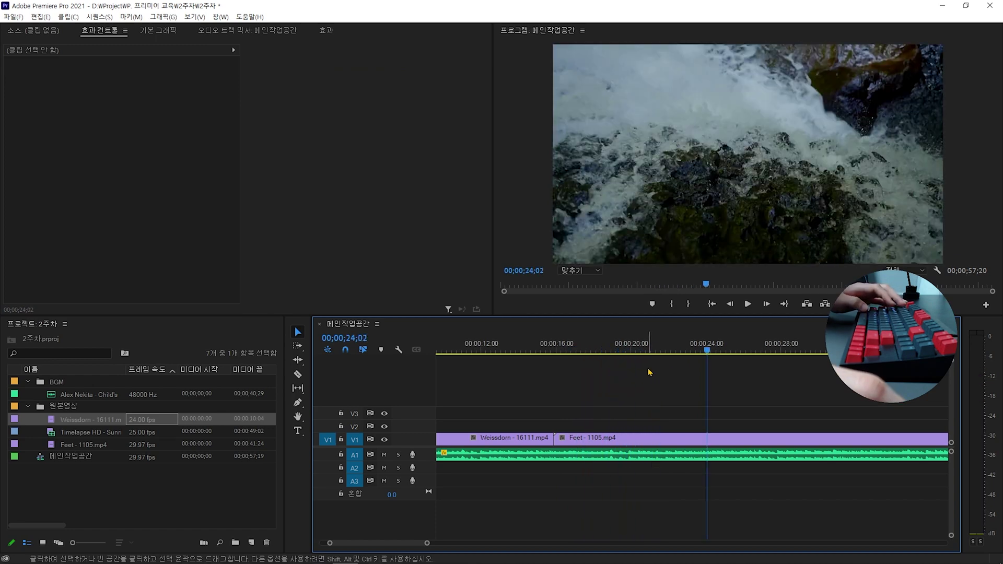
left_click(586, 350)
left_click_drag(590, 350, 681, 367)
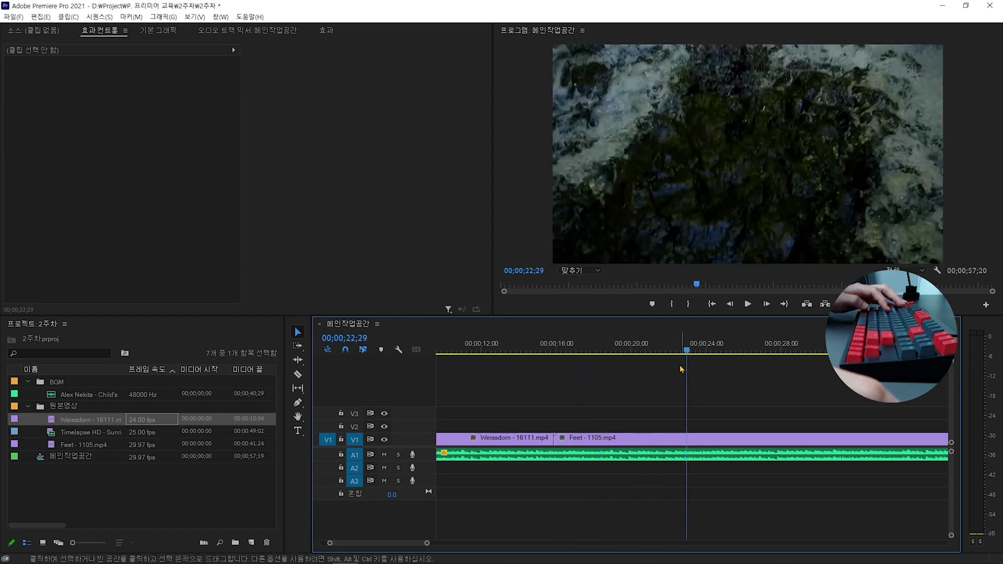
Place the playhead at 00;00;18;28 within the Feet clip, near a beat of the music.
scroll(622, 403, "up", 2)
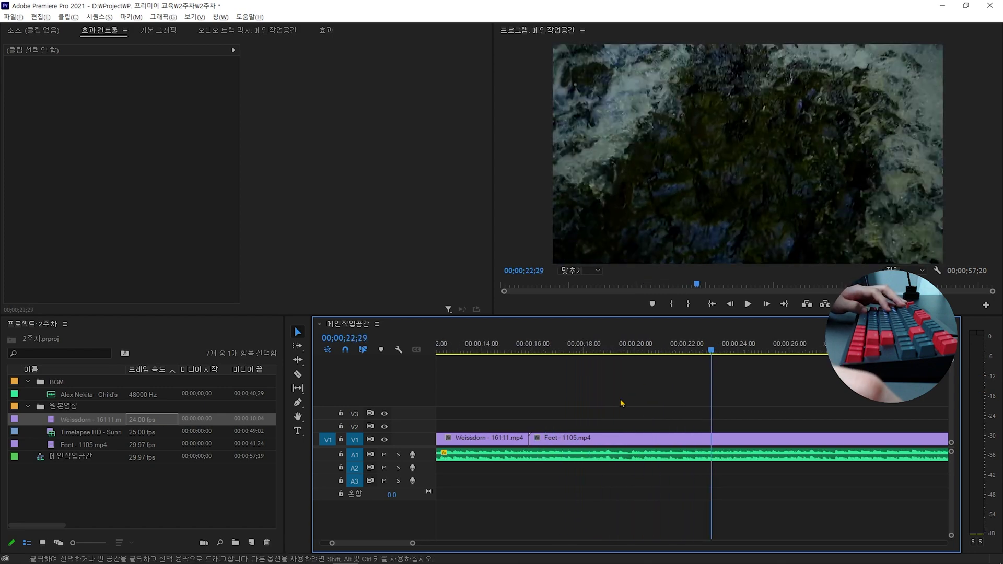
left_click(633, 461)
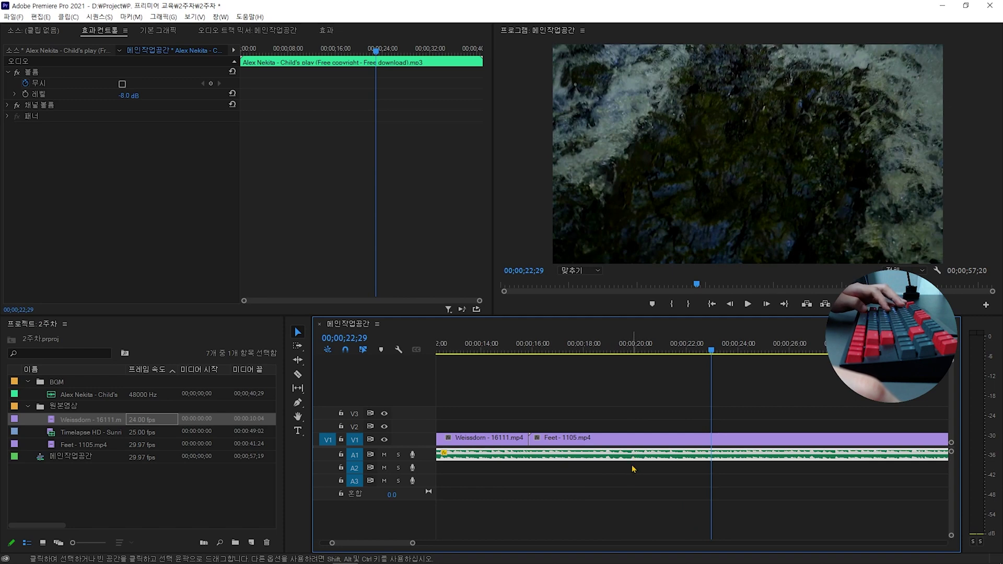
left_click(634, 469)
scroll(606, 351, "up", 1)
left_click_drag(607, 349, 609, 349)
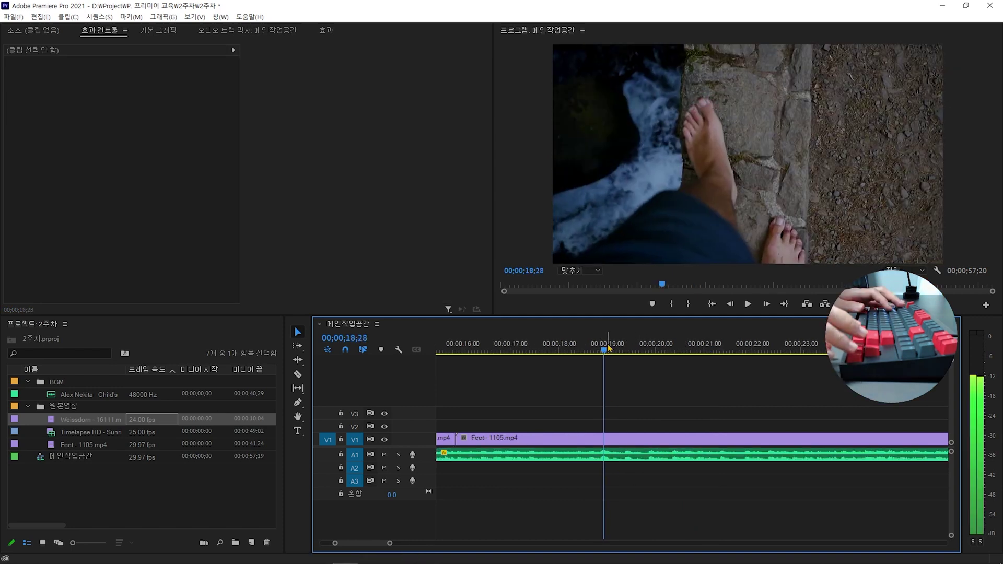
Step frame by frame around the beat and settle the playhead at 00;00;18;25.
key("Right")
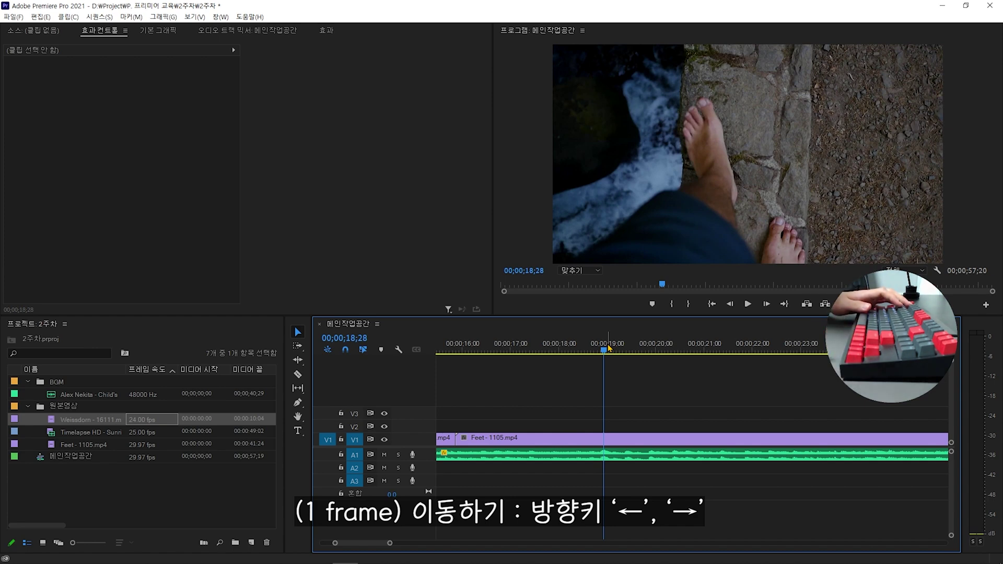
key("Left")
key("Left")
key("Left")
key("Left")
key("Left")
key("Left")
key("Right")
key("Right")
key("Right")
key("Right")
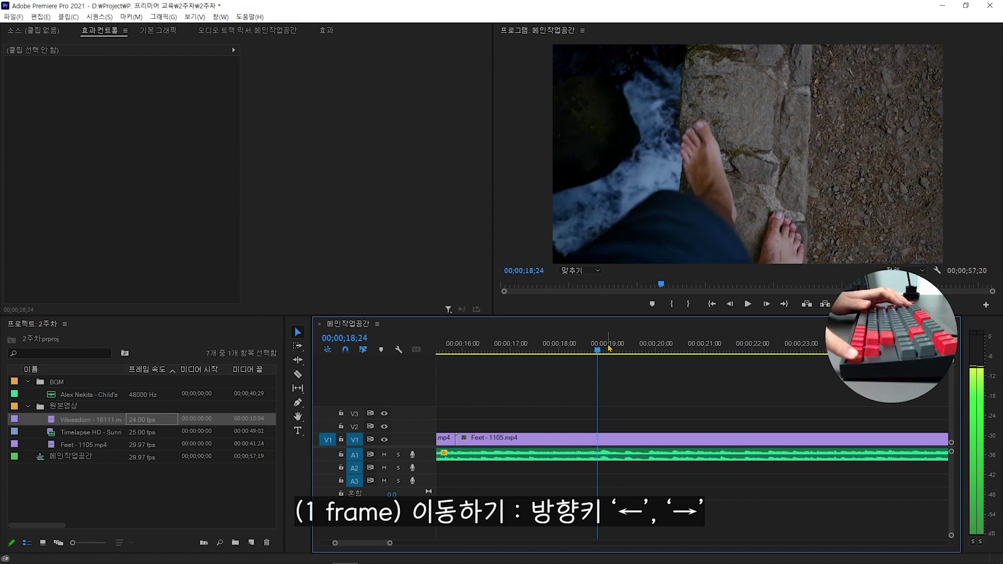
key("Left")
key("Left")
key("Left")
key("Left")
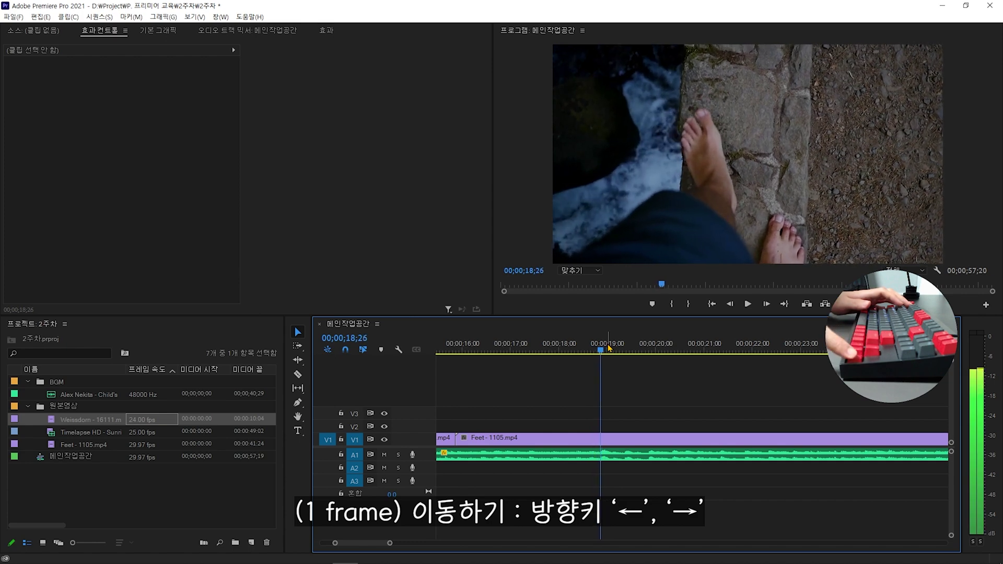
key("Right")
key("Right")
key("Right")
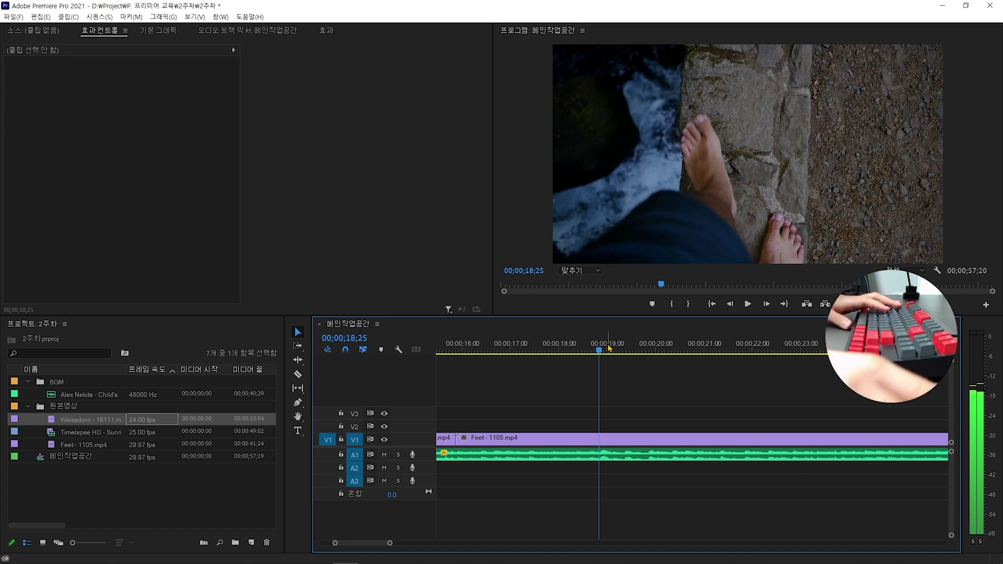
Split the Feet clip on V1 at the playhead position 00;00;18;25.
left_click_drag(664, 409, 647, 441)
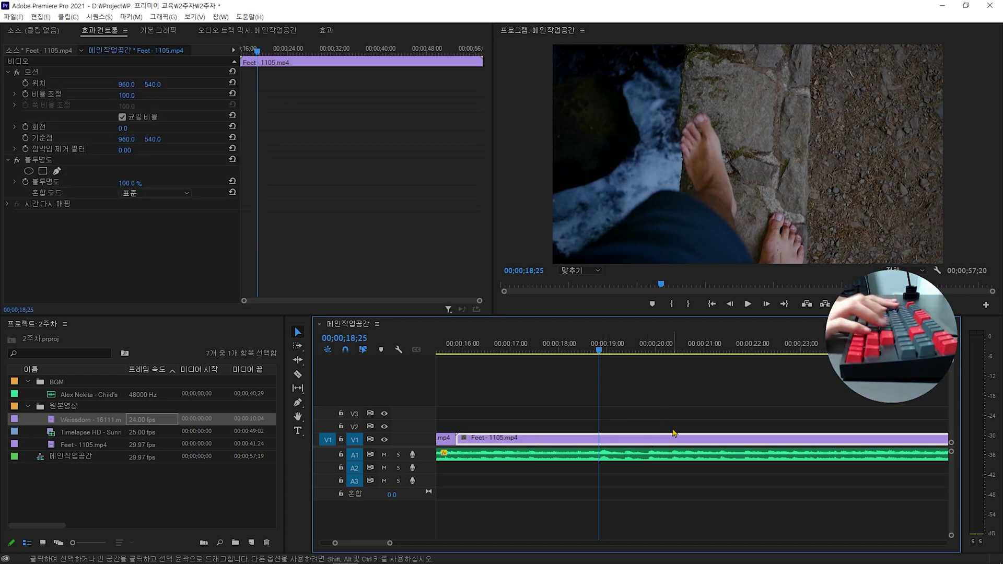
key("ctrl+k")
key("=")
key("=")
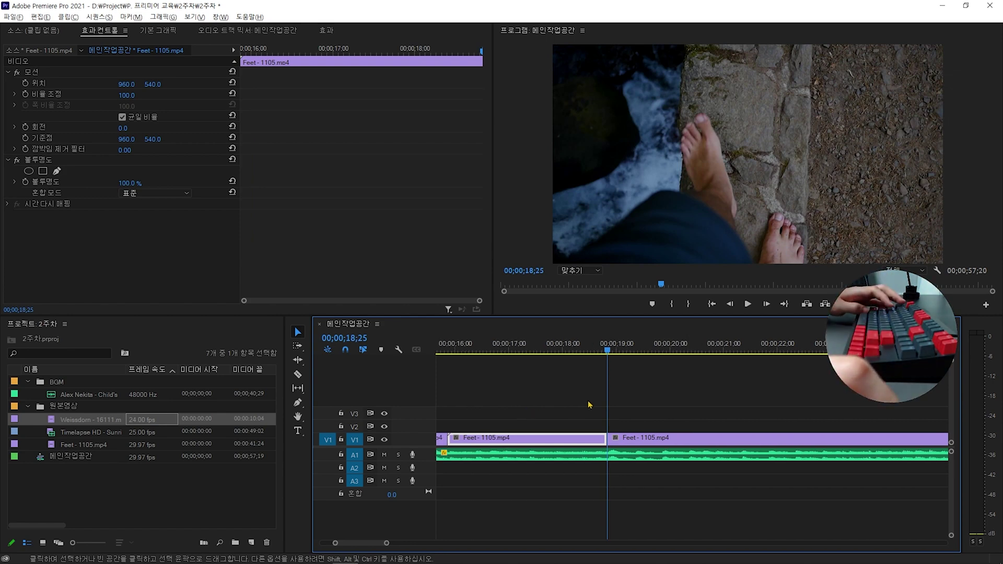
Advance the playhead to 00;00;19;00 and split the second Feet piece there.
key("Right")
key("Right")
key("Right")
key("Right")
key("Right")
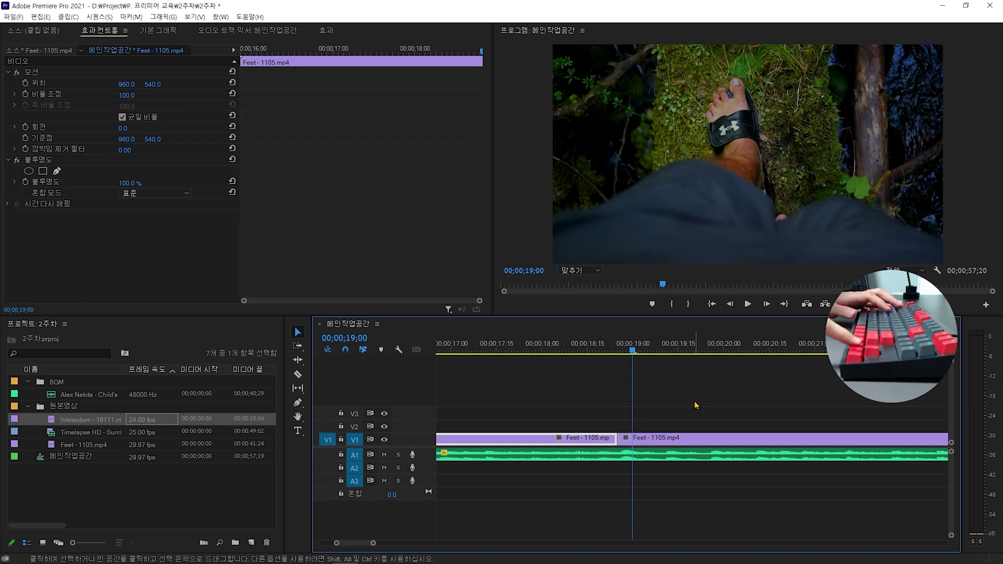
left_click(696, 445)
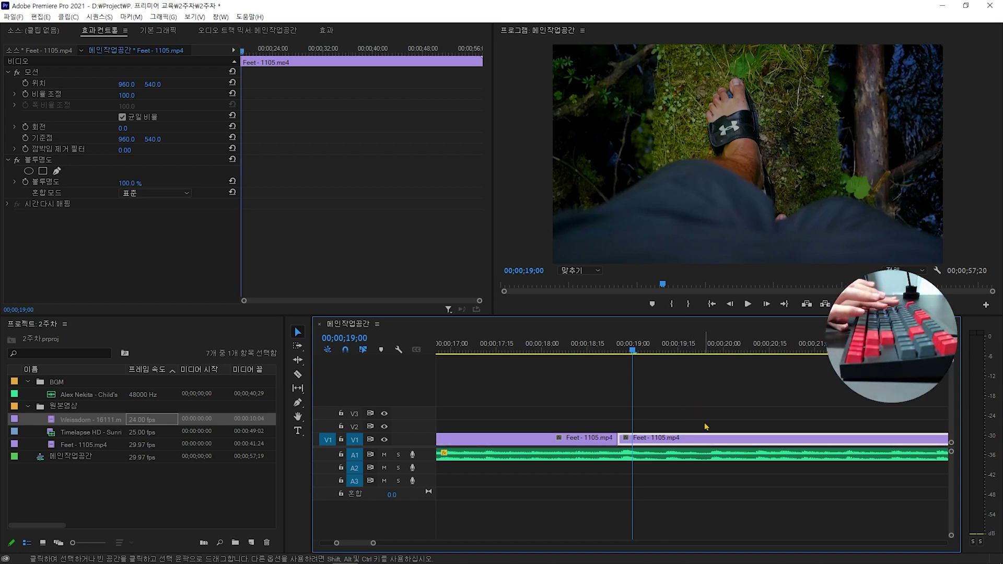
key("ctrl+d")
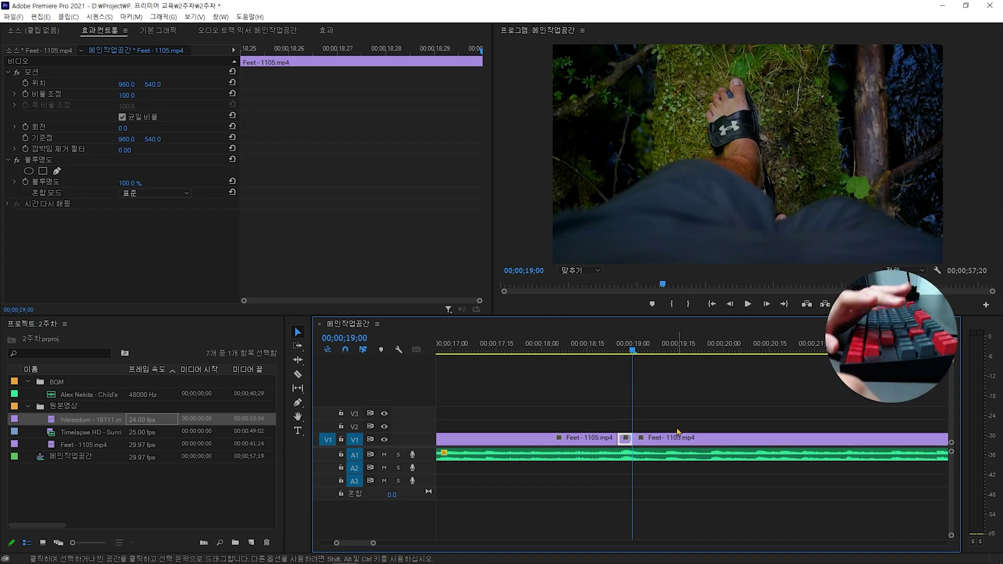
Delete the short Feet piece between the two cuts, close its gap, and ripple-extend the preceding piece's end by three frames.
key("Delete")
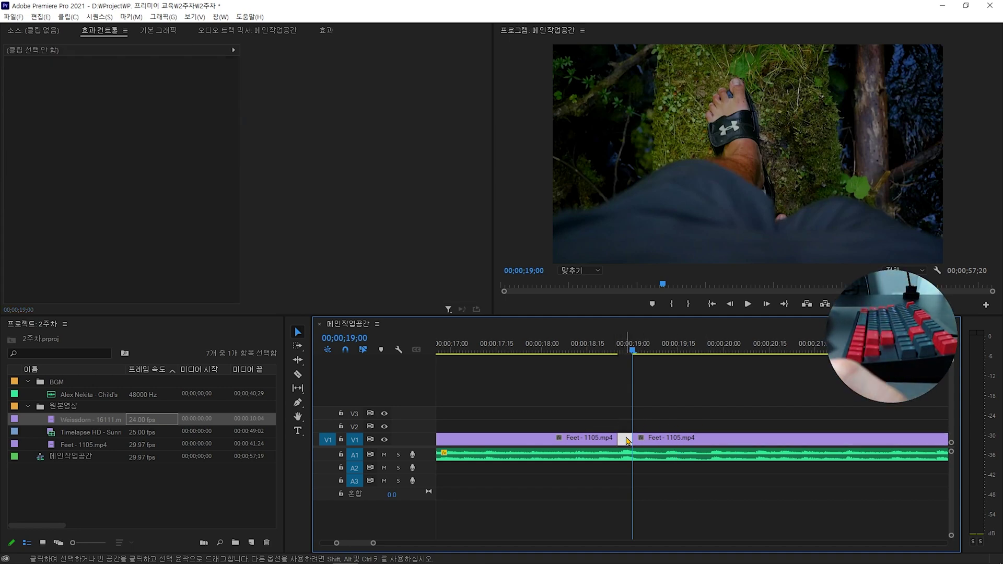
key("Delete")
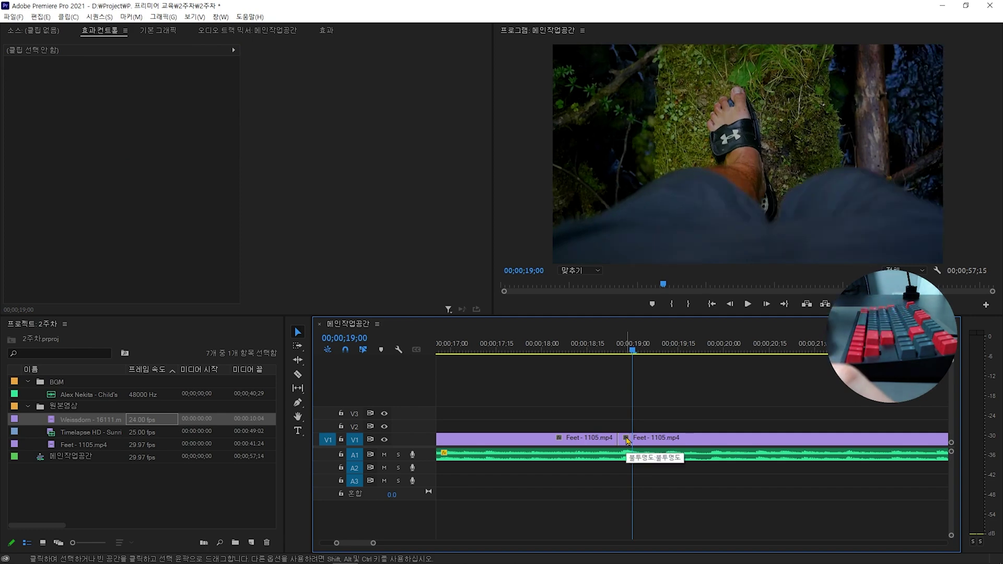
mouse_move(632, 439)
left_mouse_down()
mouse_move(643, 441)
mouse_move(626, 438)
left_mouse_up()
left_click(630, 456)
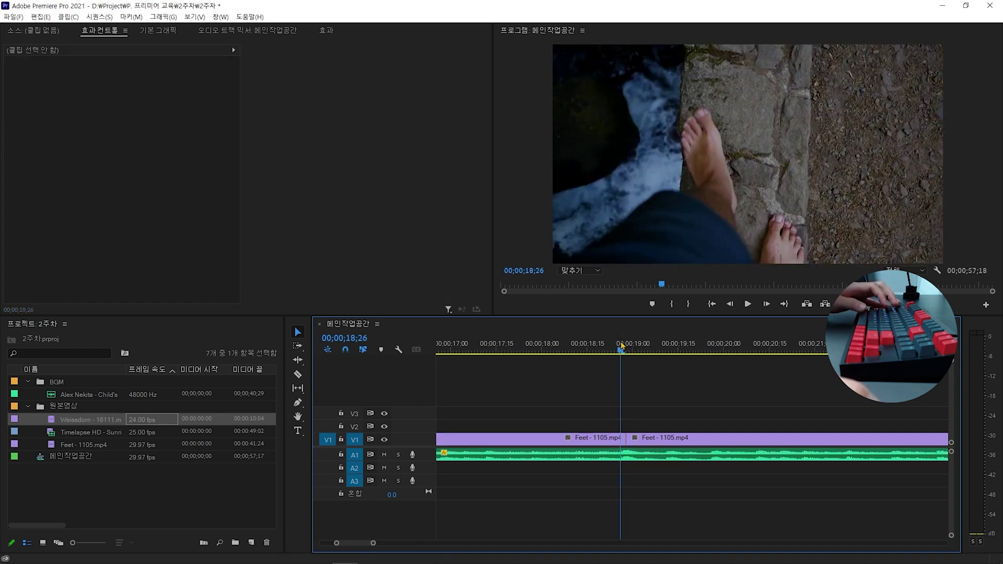
Play the sequence across the cut between the two Feet pieces to check it against the music.
left_click(570, 351)
key("minus")
key("space")
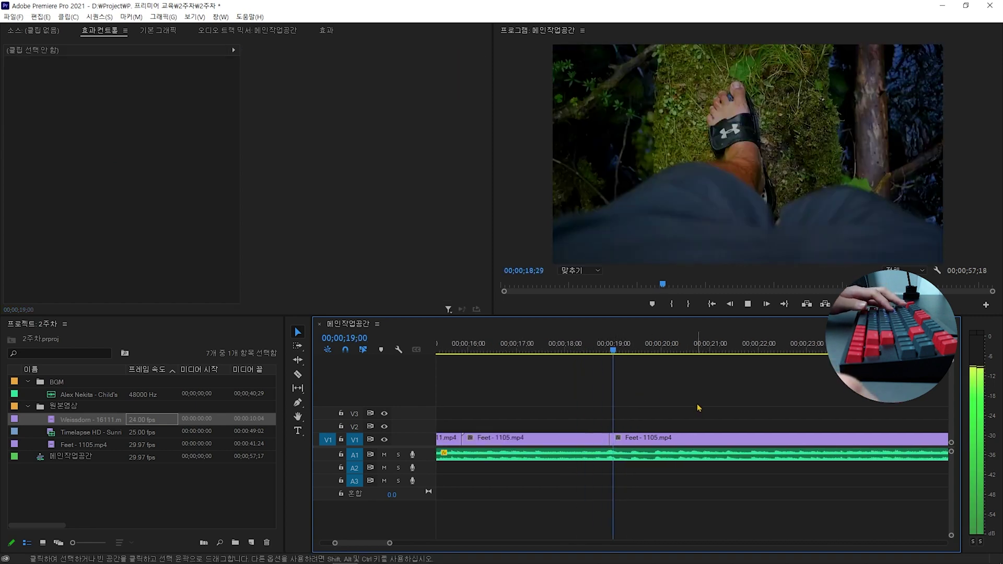
key("j")
key("j")
key("l")
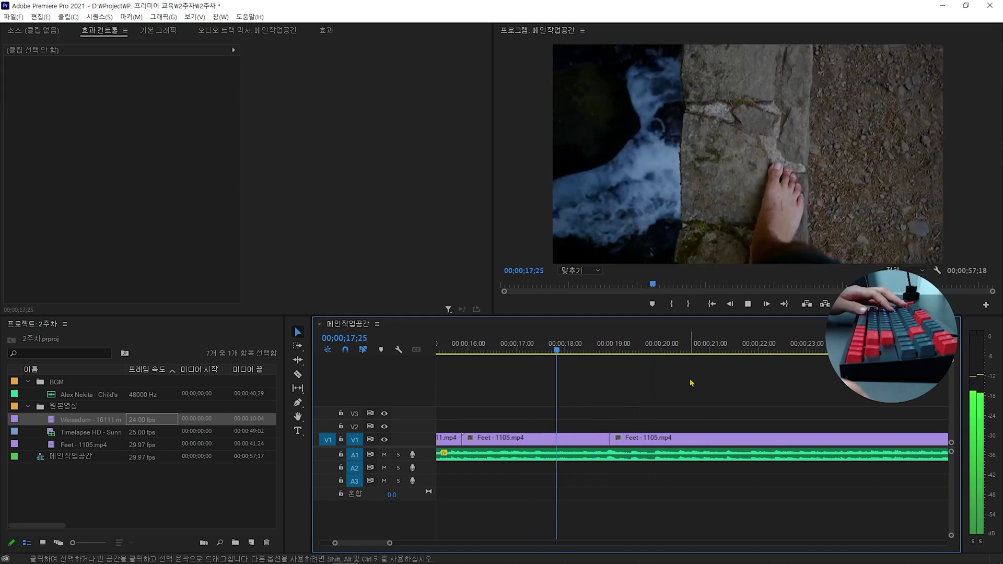
left_click_drag(566, 465, 626, 480)
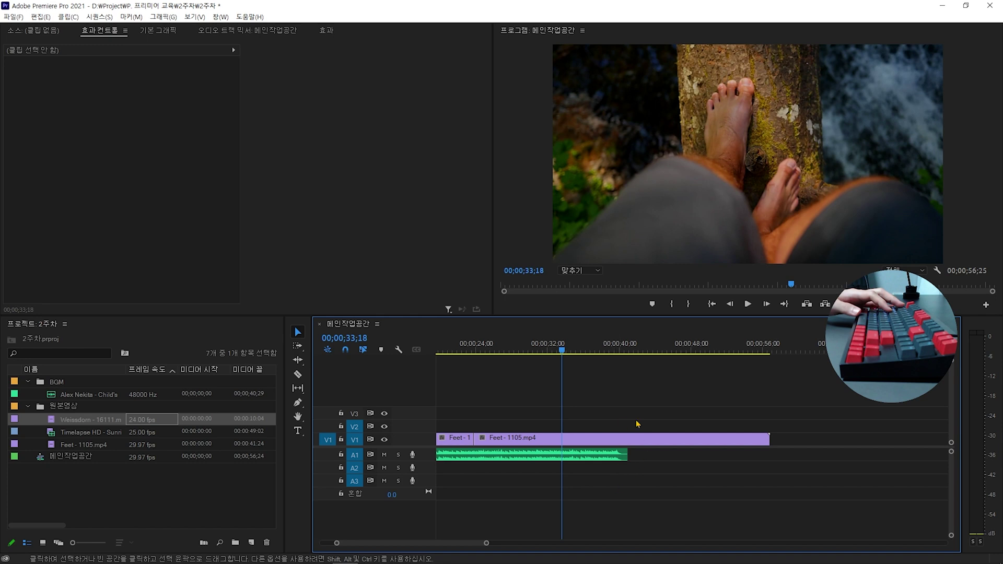
Review the Feet footage that runs past the end of the music, through to the end of the sequence.
left_click_drag(629, 411, 769, 423)
left_click_drag(628, 424, 687, 422)
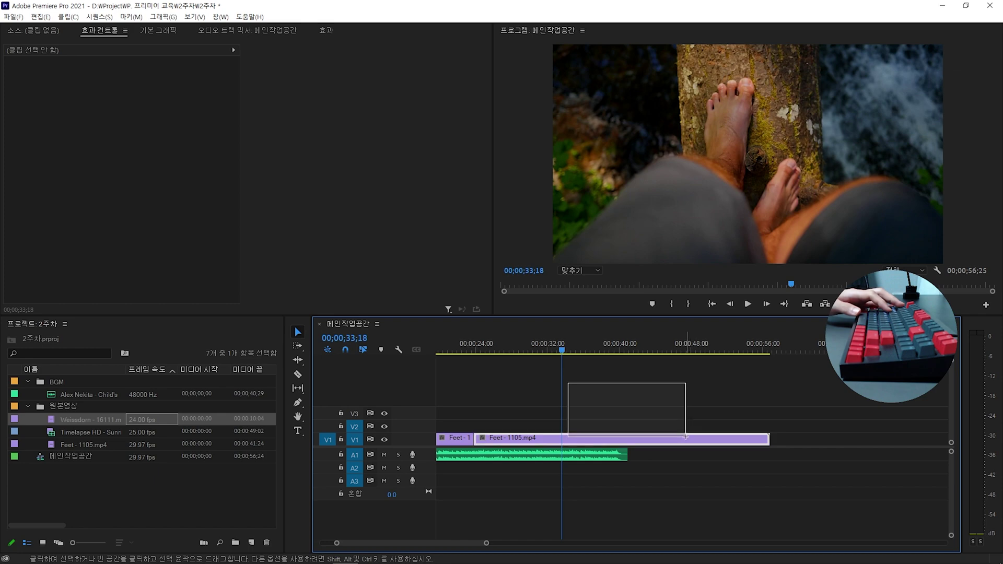
left_click_drag(687, 422, 687, 422)
key("space")
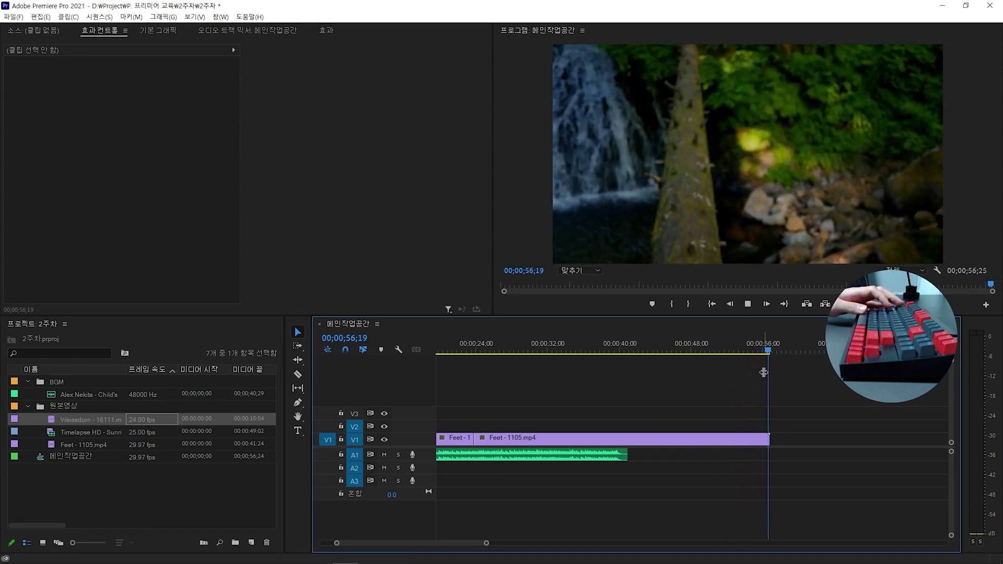
Place the playhead at 00;00;50;24 and split the long Feet clip on V1 there.
key("=")
left_click_drag(575, 350, 568, 362)
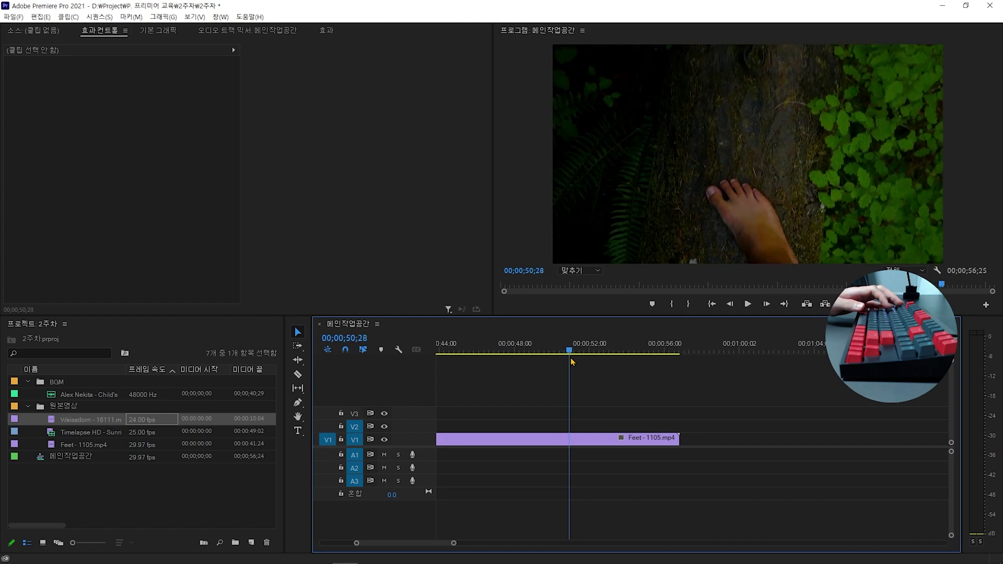
scroll(593, 395, "up", 2)
scroll(593, 396, "up", 2)
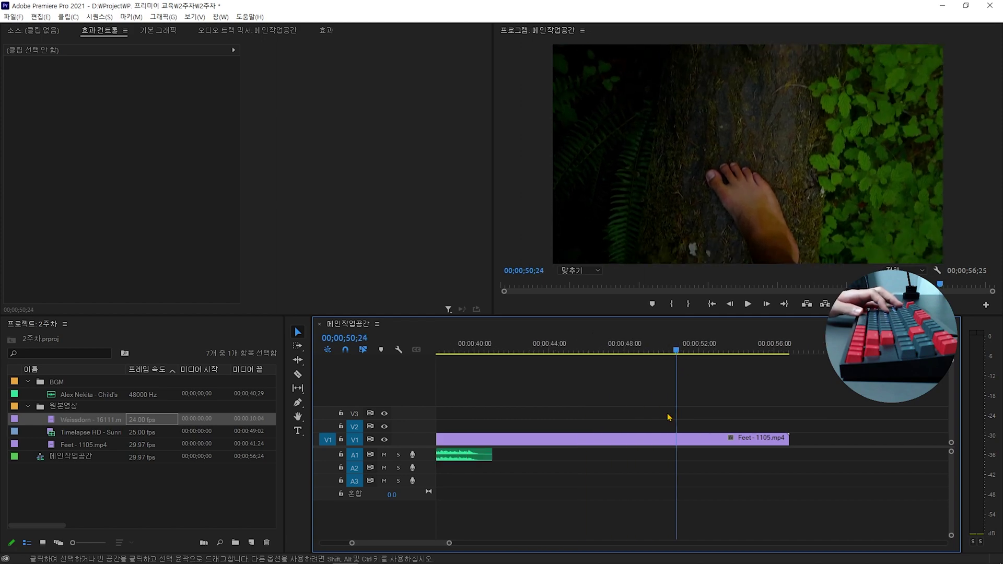
left_click(747, 443)
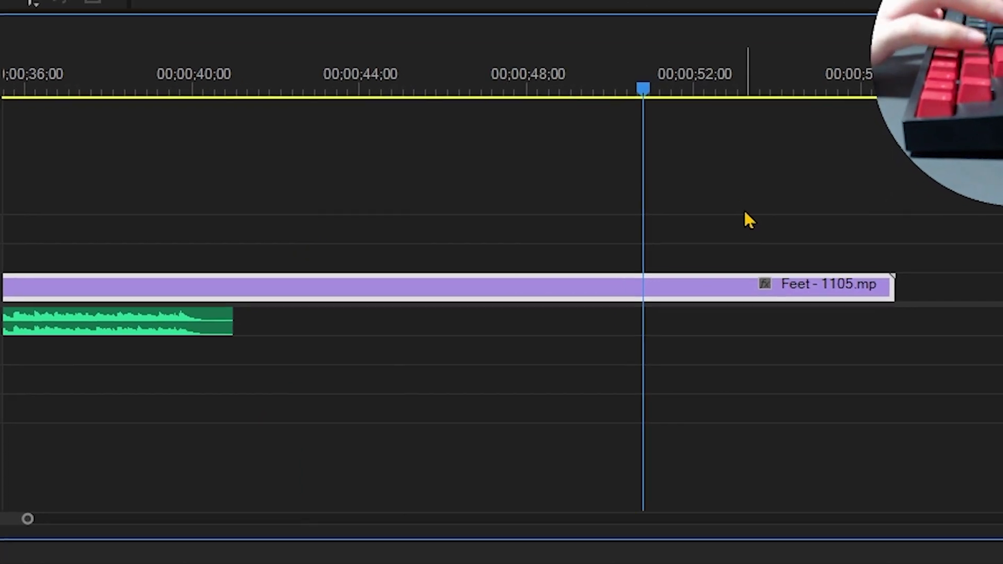
key("ctrl+k")
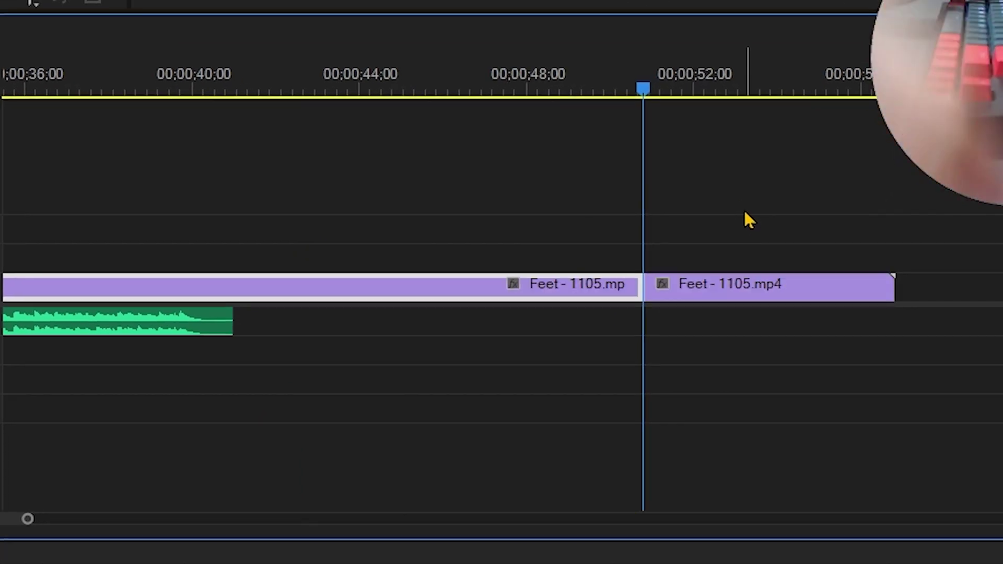
Place the playhead at 00;00;34;29 and split the long Feet piece on V1 there.
left_click(746, 213)
scroll(413, 260, "down", 3)
scroll(659, 329, "up", 3)
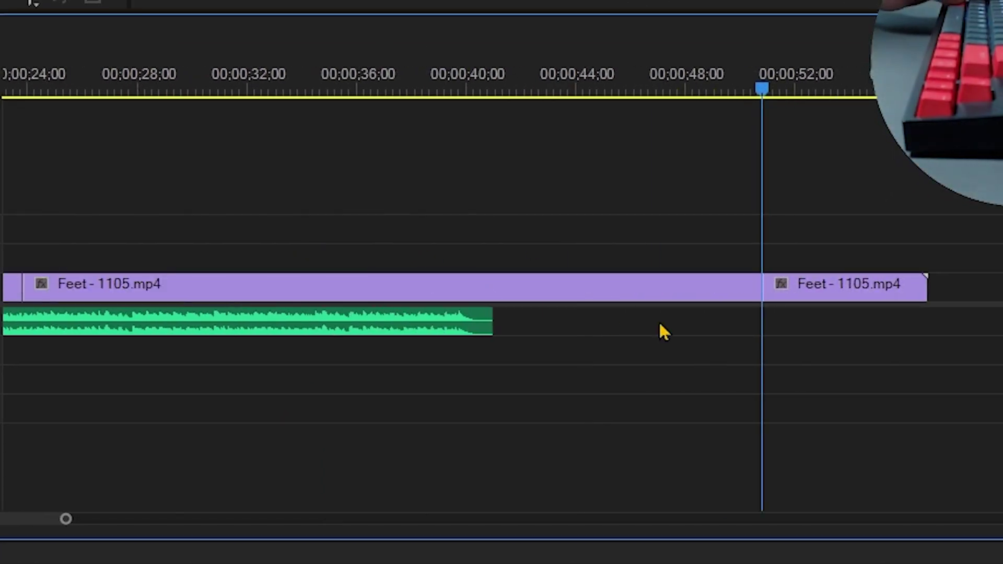
scroll(643, 329, "up", 1)
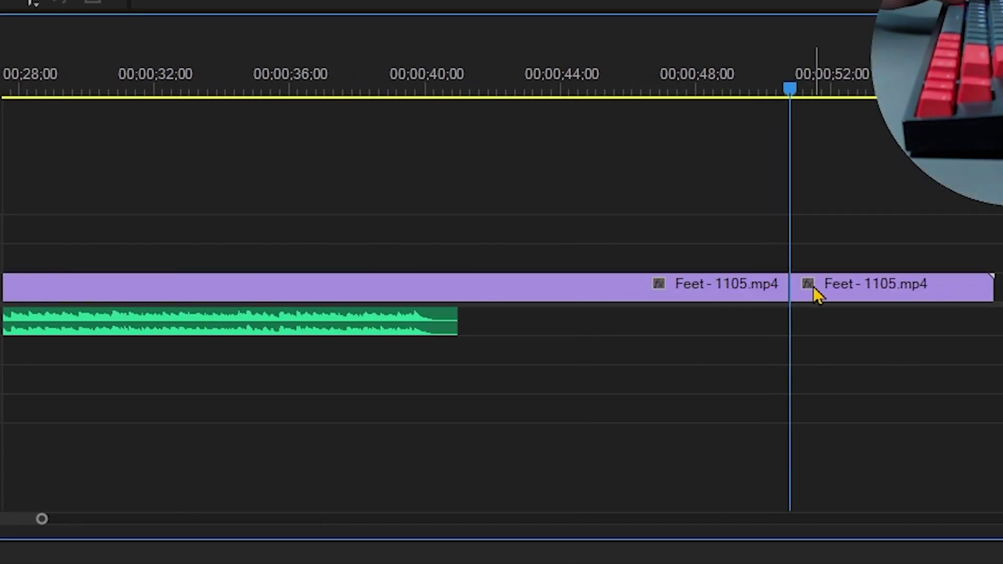
left_click(741, 288)
scroll(570, 251, "up", 2)
left_click_drag(451, 90, 363, 99)
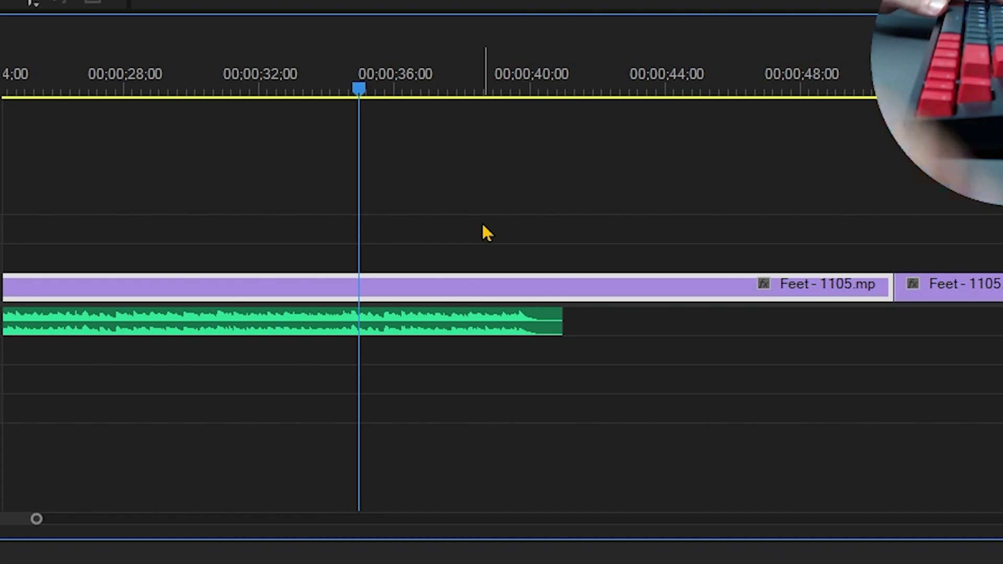
key("ctrl+k")
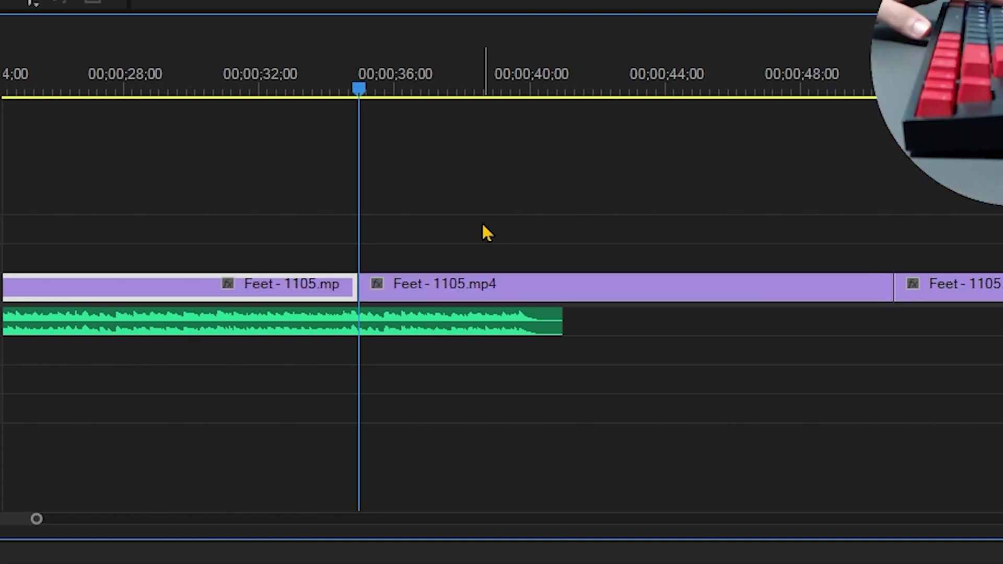
left_click(484, 278)
key("Delete")
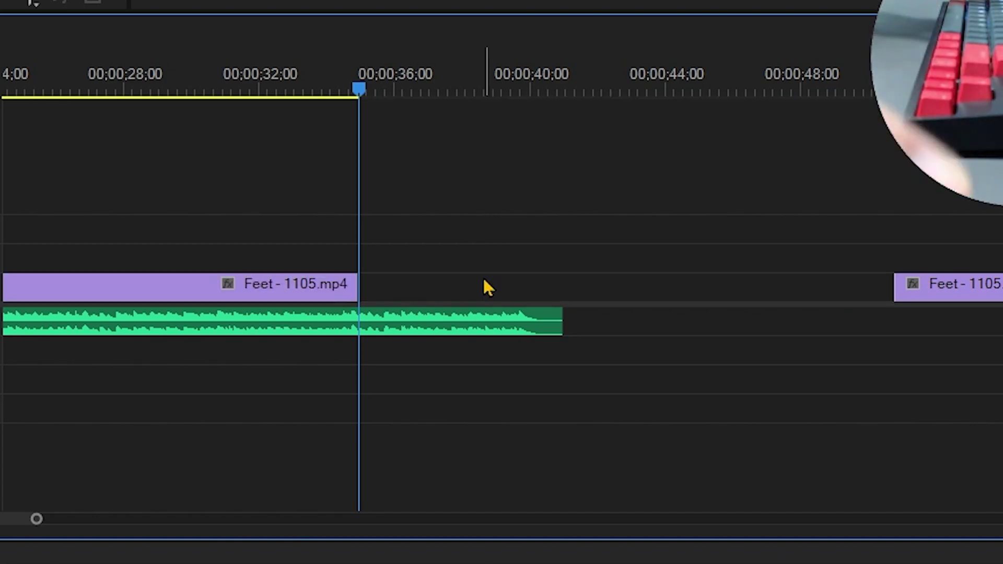
key("ctrl+z")
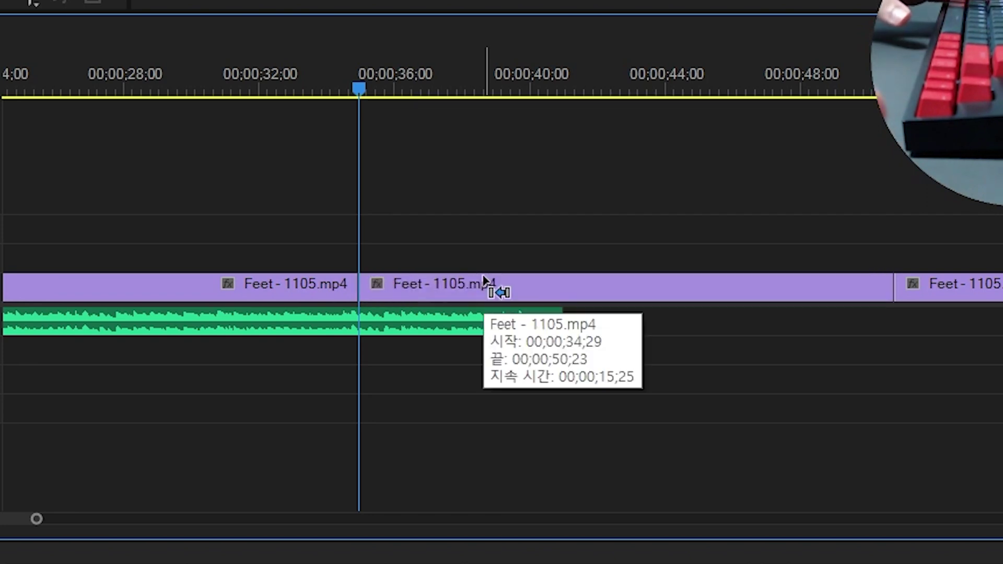
key("ctrl+z")
Move the last Feet piece to the playhead at 00;00;34;29, overwriting the footage there.
left_click(971, 293)
left_click_drag(981, 293, 448, 283)
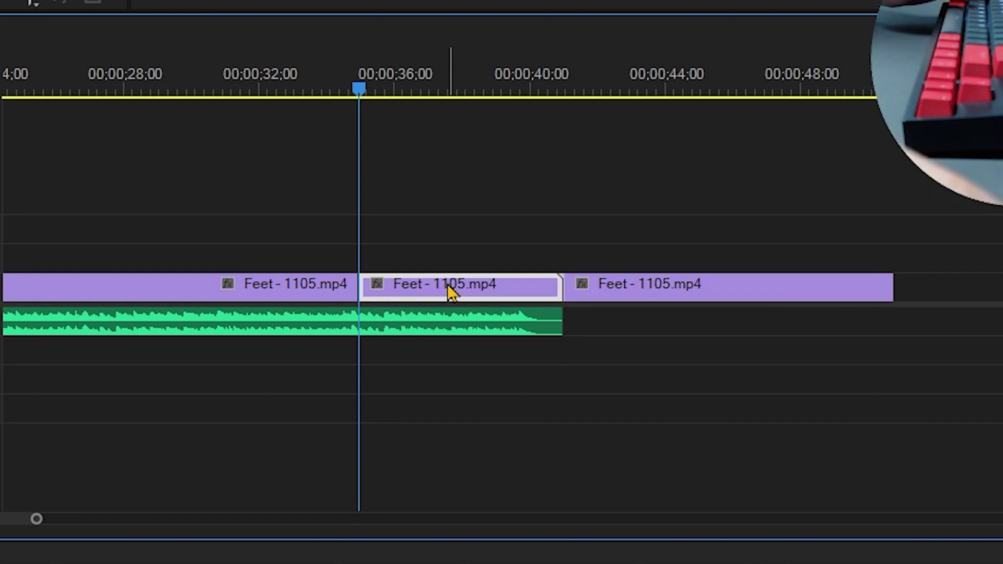
left_click(466, 249)
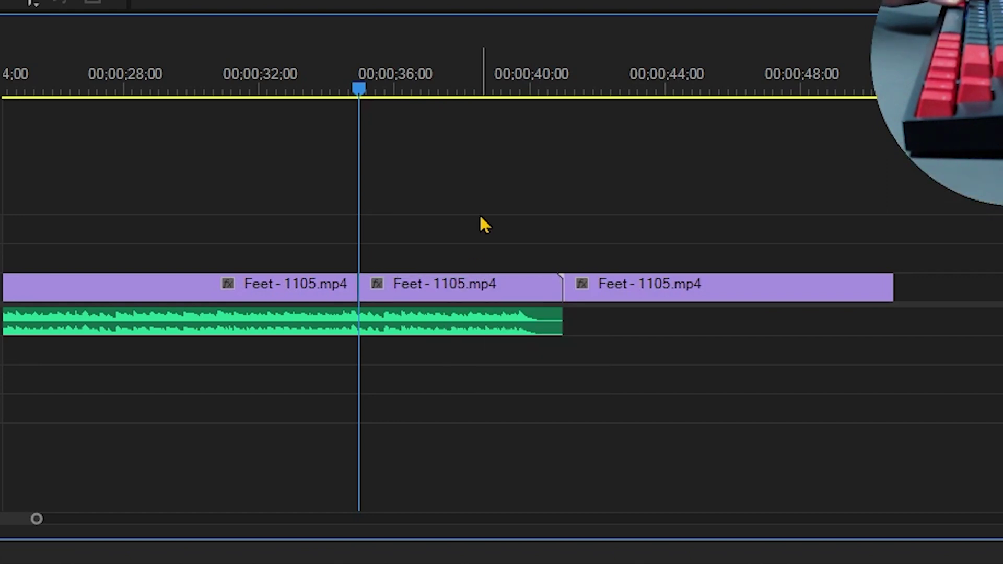
Delete the leftover Feet piece on V1 that extends past the end of the music.
left_click(318, 84)
left_click_drag(558, 216, 367, 258)
left_click(626, 297)
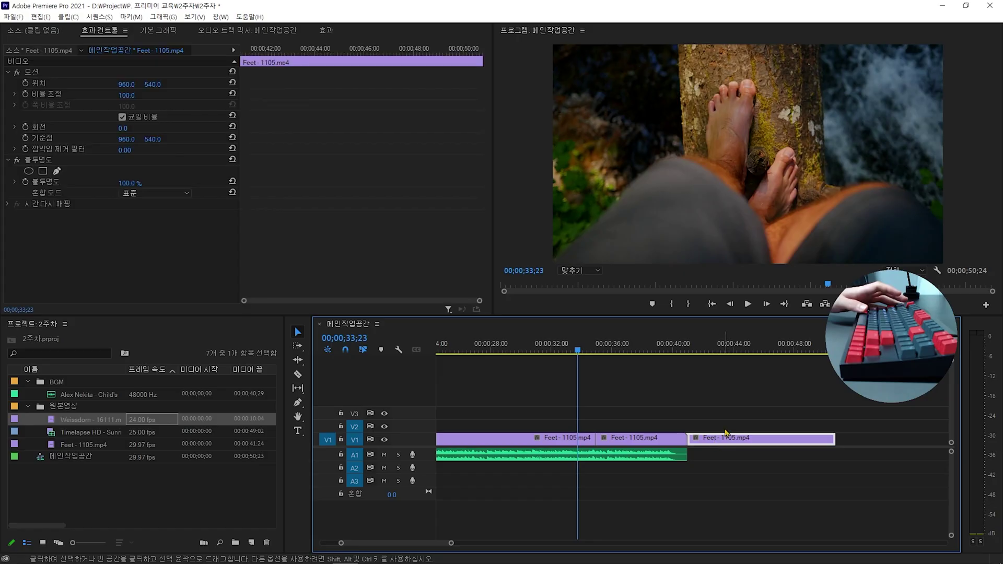
key("Delete")
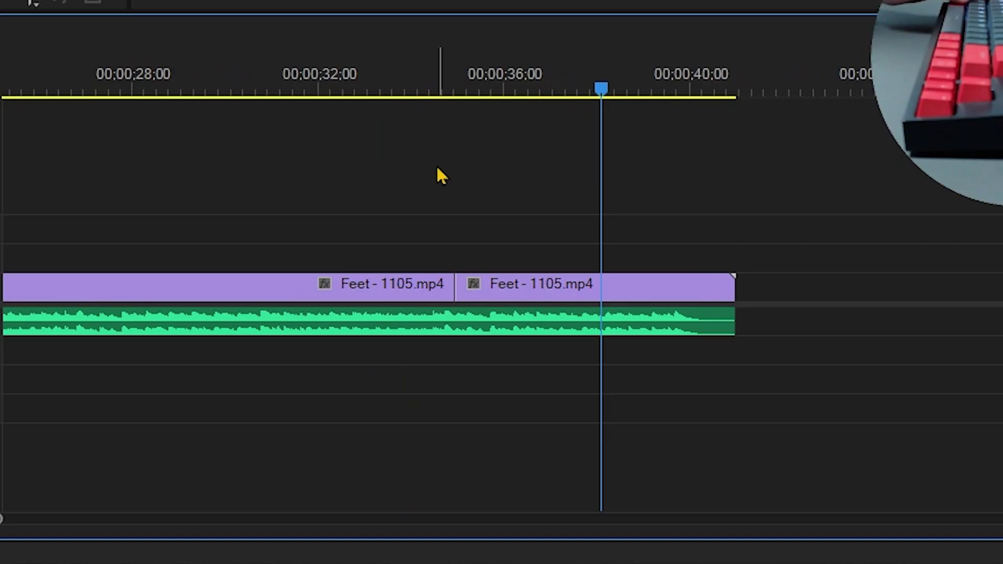
scroll(621, 397, "up", 4)
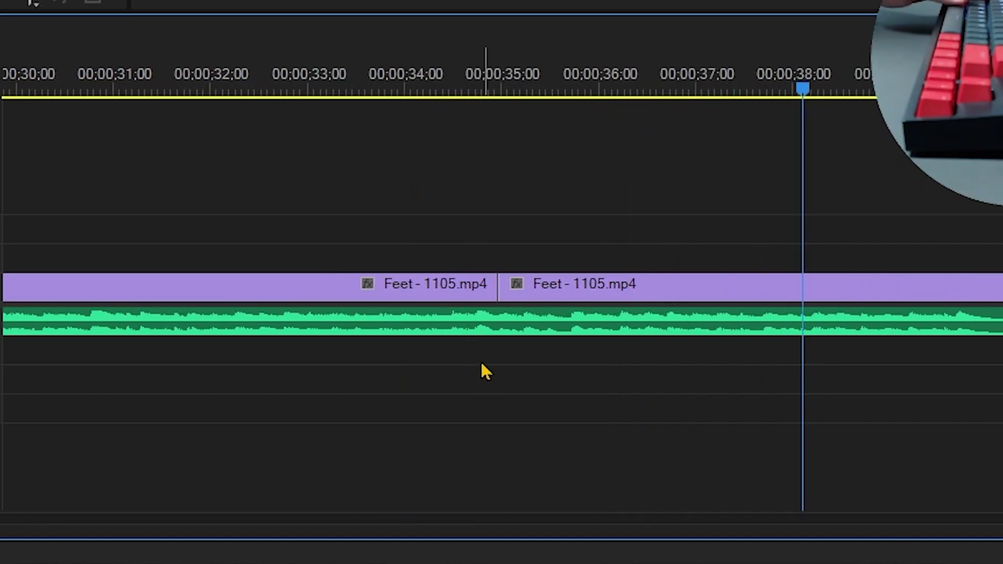
Play back the end of the sequence and examine where the music fades out beneath the last Feet clip.
mouse_move(490, 338)
left_mouse_down()
mouse_move(466, 357)
mouse_move(493, 405)
left_mouse_up()
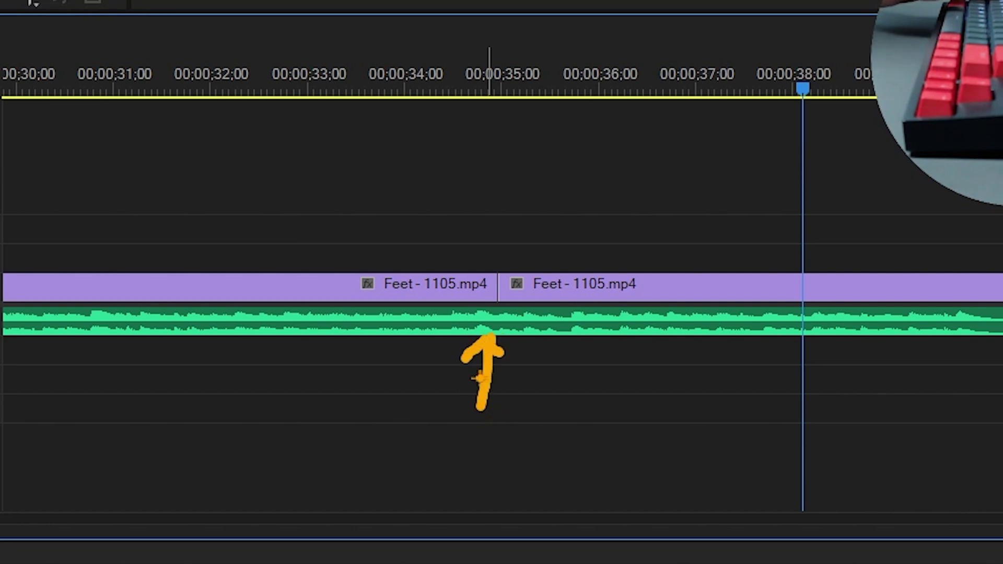
key("Escape")
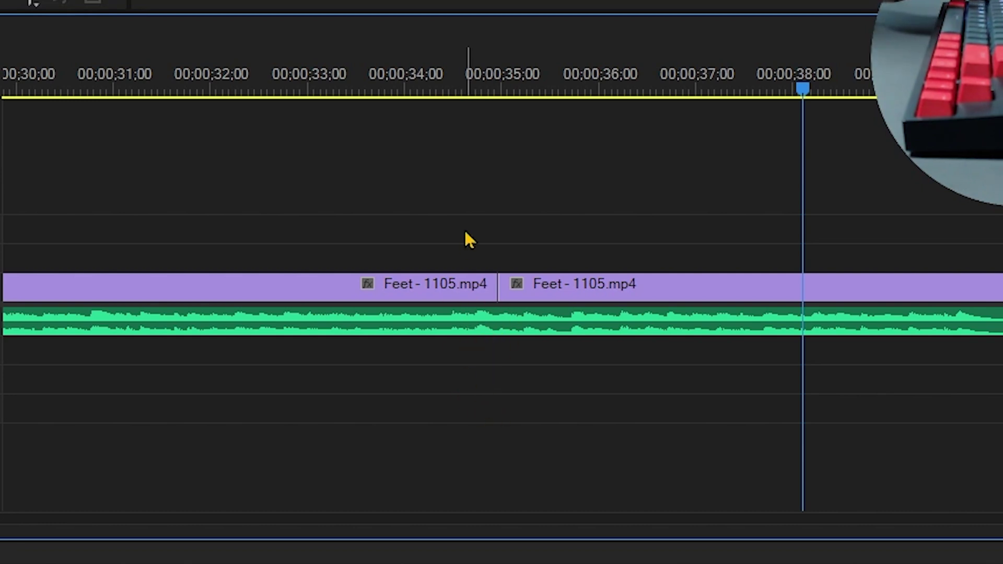
mouse_move(635, 350)
left_mouse_down()
mouse_move(665, 350)
mouse_move(616, 350)
mouse_move(657, 350)
mouse_move(648, 350)
left_mouse_up()
left_click_drag(653, 436, 674, 437)
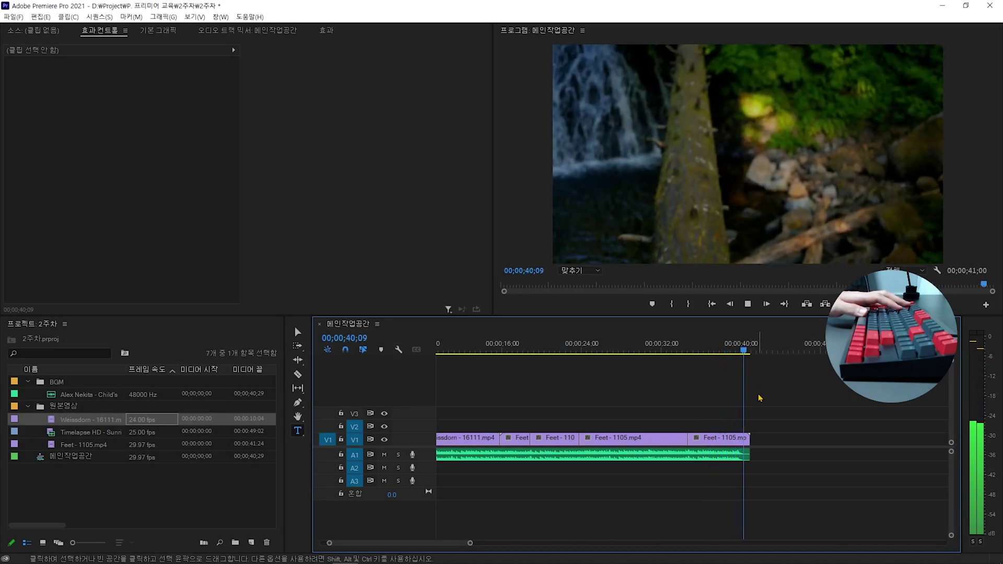
key("space")
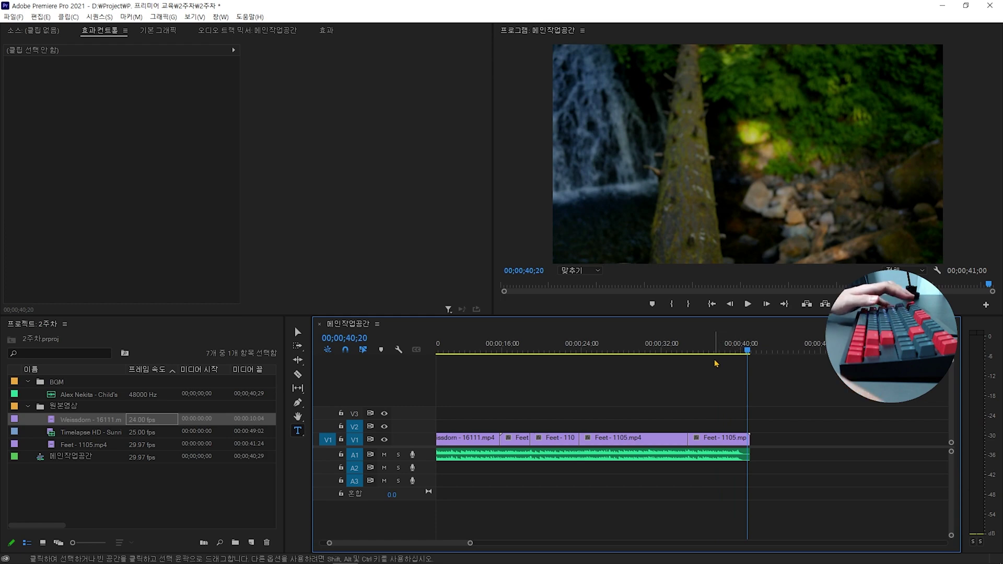
key("=")
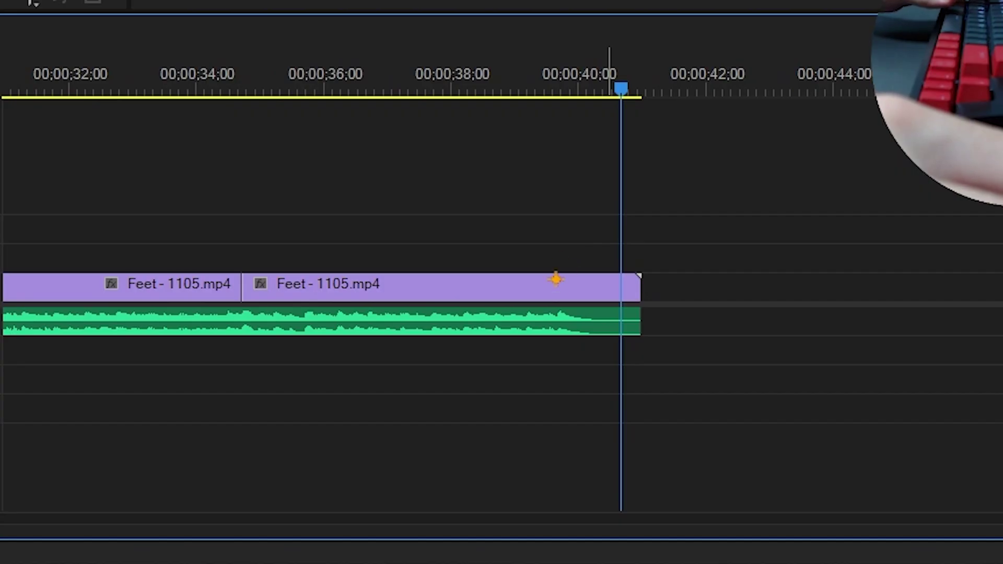
left_click_drag(568, 237, 569, 271)
left_click_drag(635, 235, 634, 283)
left_click_drag(563, 256, 634, 248)
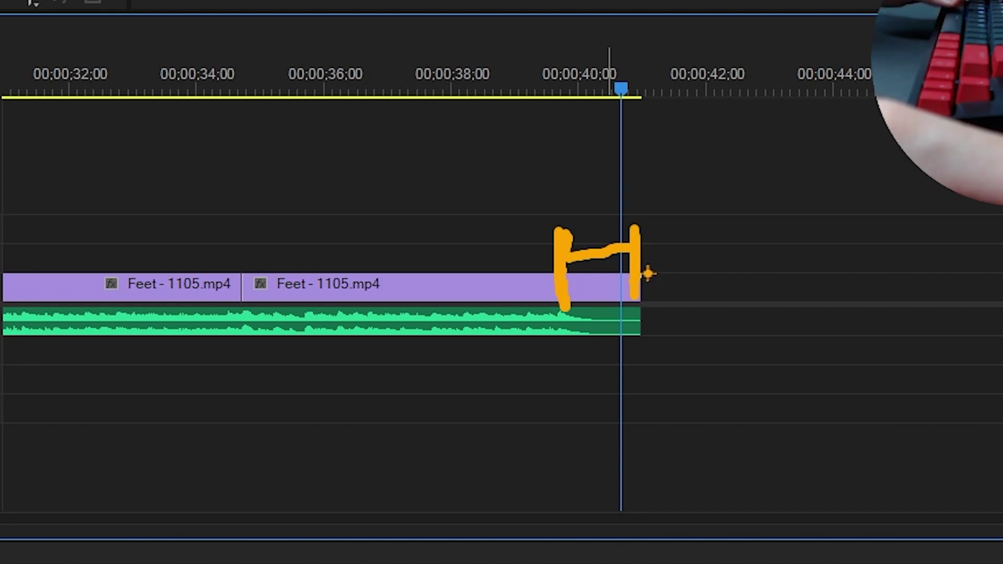
key("Escape")
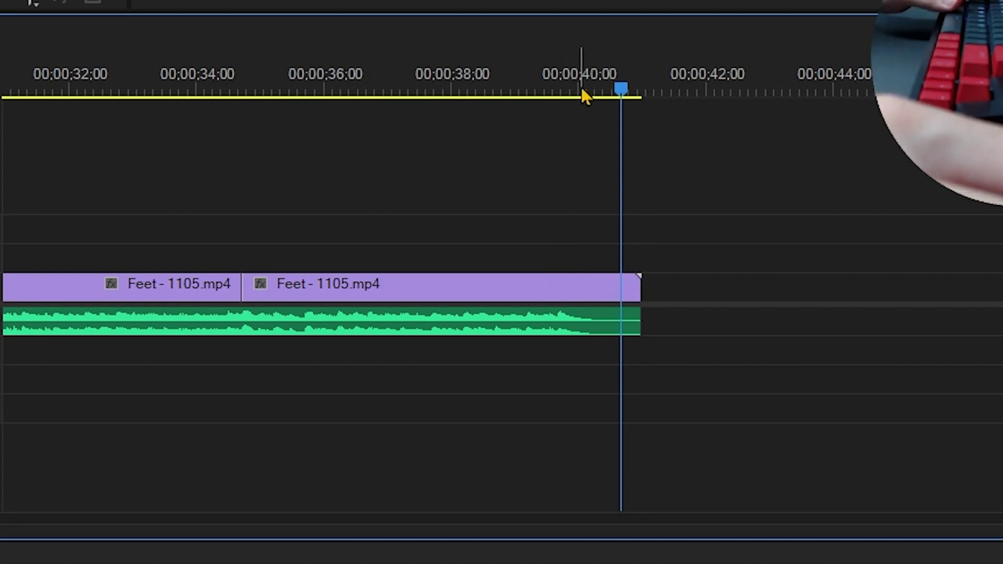
Place the playhead at 00;00;39;22, where the music starts to fade, and split the last Feet clip on V1 there.
scroll(563, 262, "up", 3)
left_click_drag(583, 88, 567, 89)
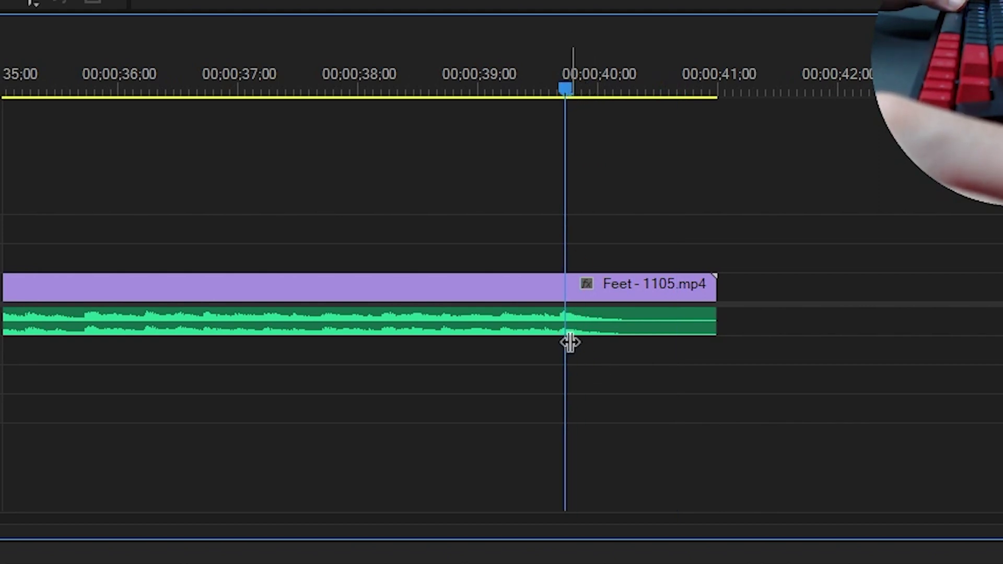
left_click(596, 291)
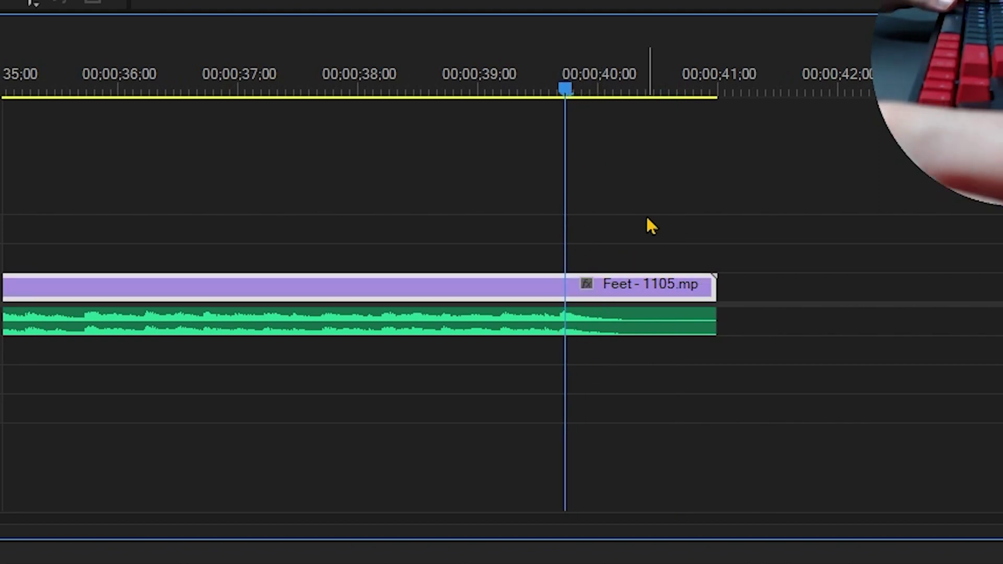
key("Right")
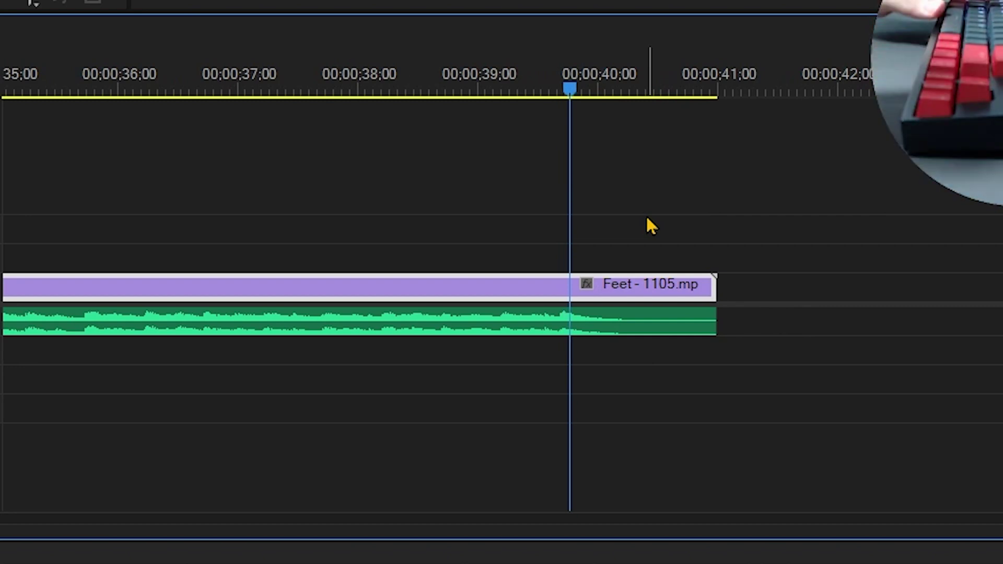
key("Left")
key("ctrl+k")
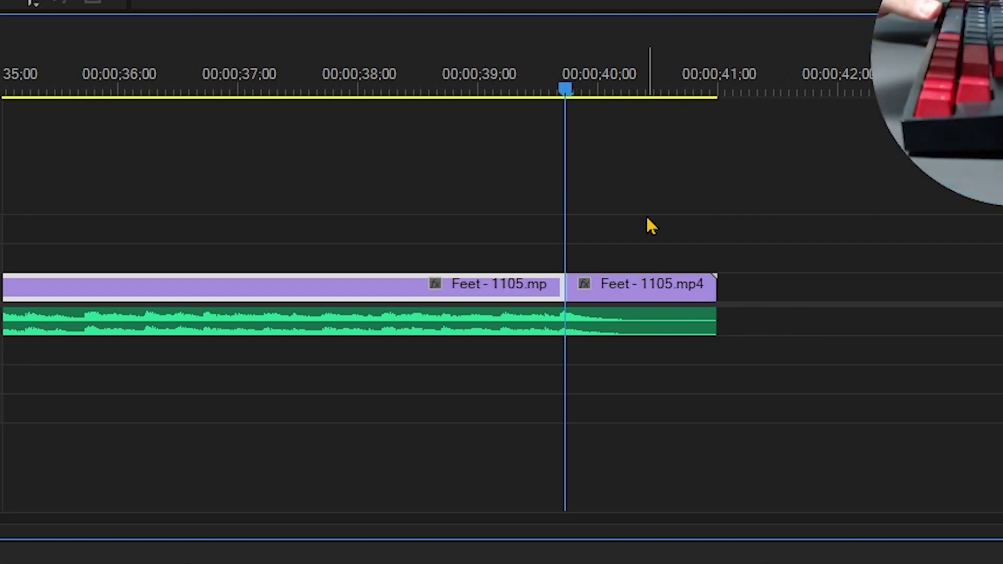
Delete the short Feet piece after 00;00;39;22 on V1 and play back the new ending.
left_click(649, 298, "alt")
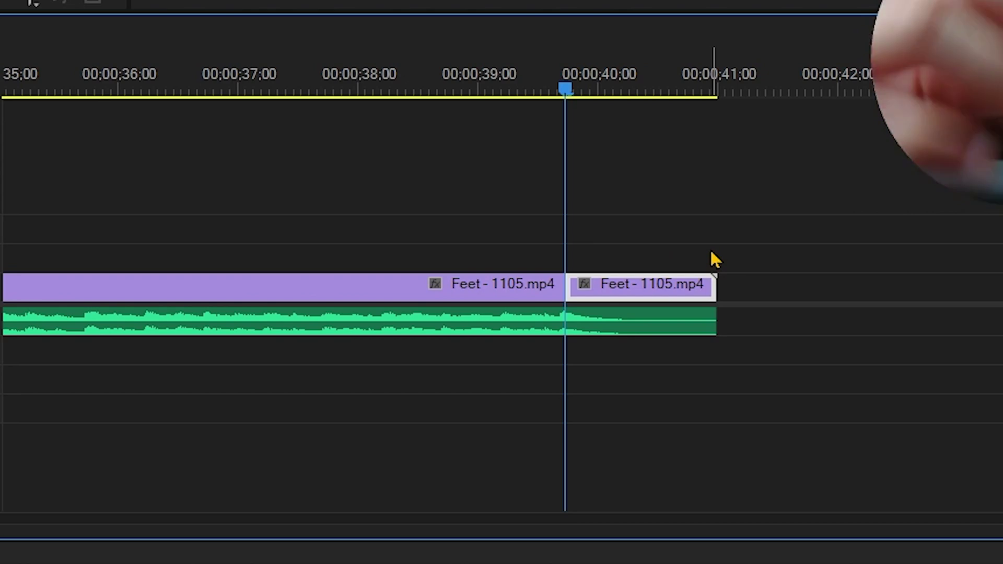
key("Delete")
scroll(543, 206, "down", 3)
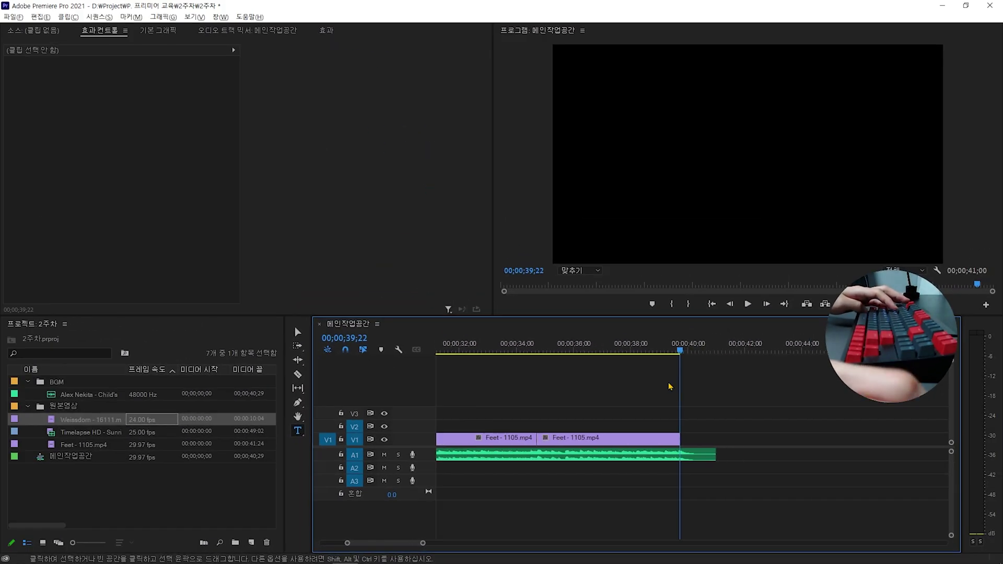
key("j")
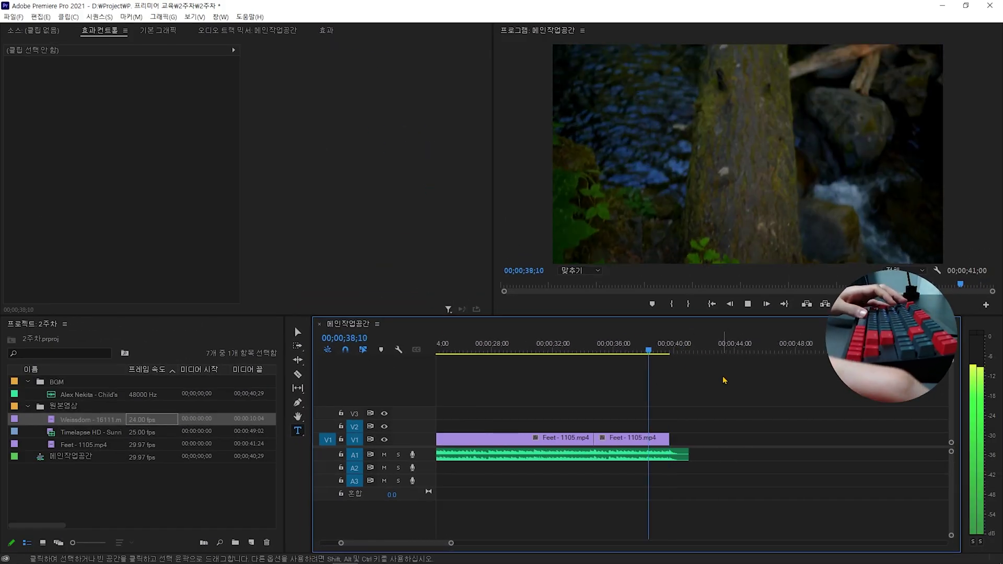
key("l")
key("k")
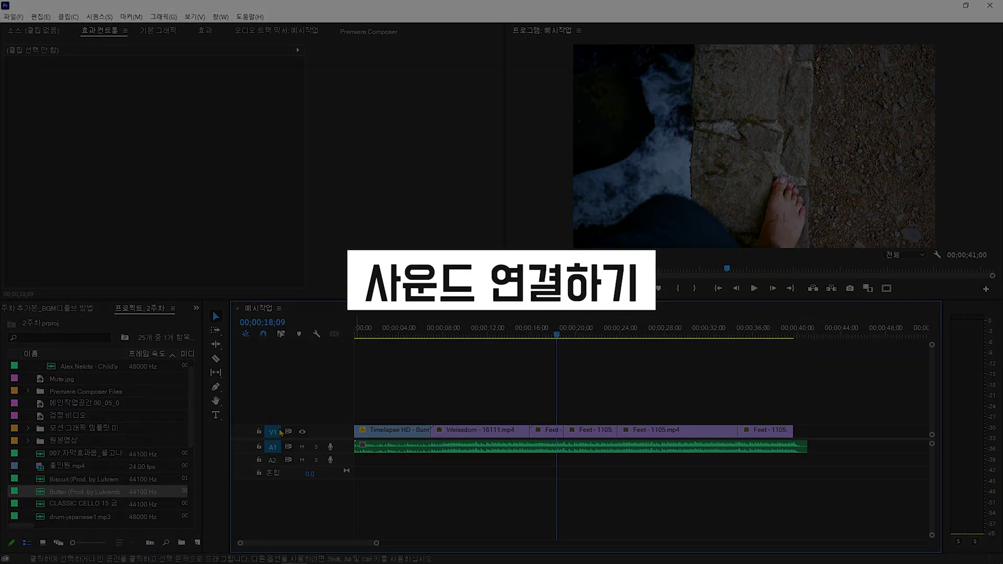
Mute audio track A1 in the 예시작업 sequence and play back parts of the edit without the music.
left_click(302, 447)
left_click(422, 330)
key("space")
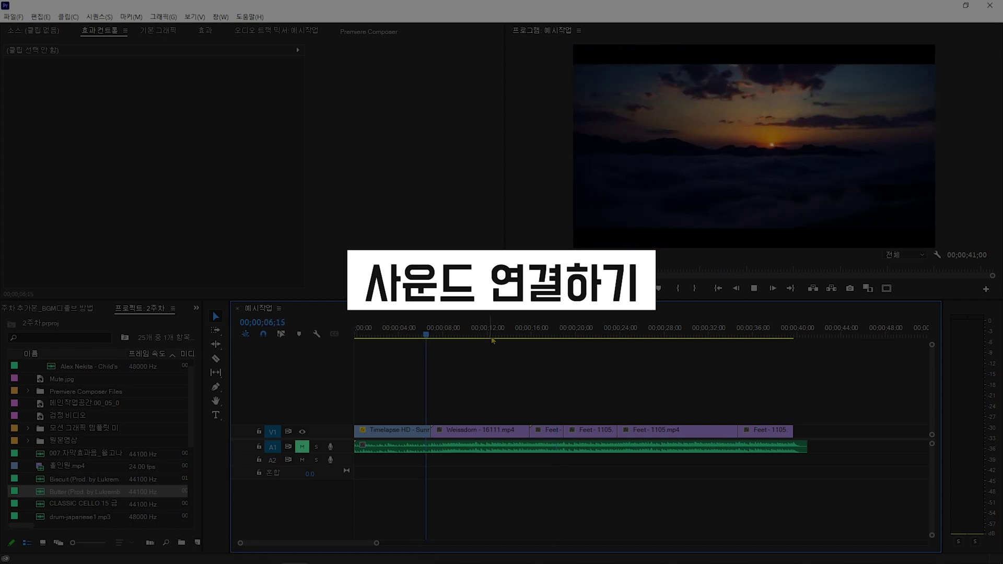
left_click(523, 331)
key("space")
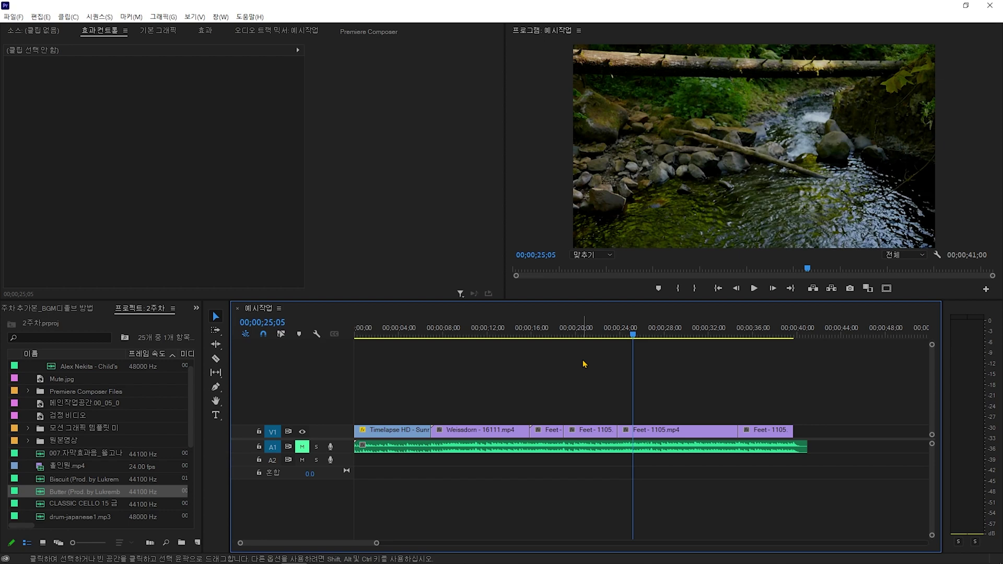
key("equal")
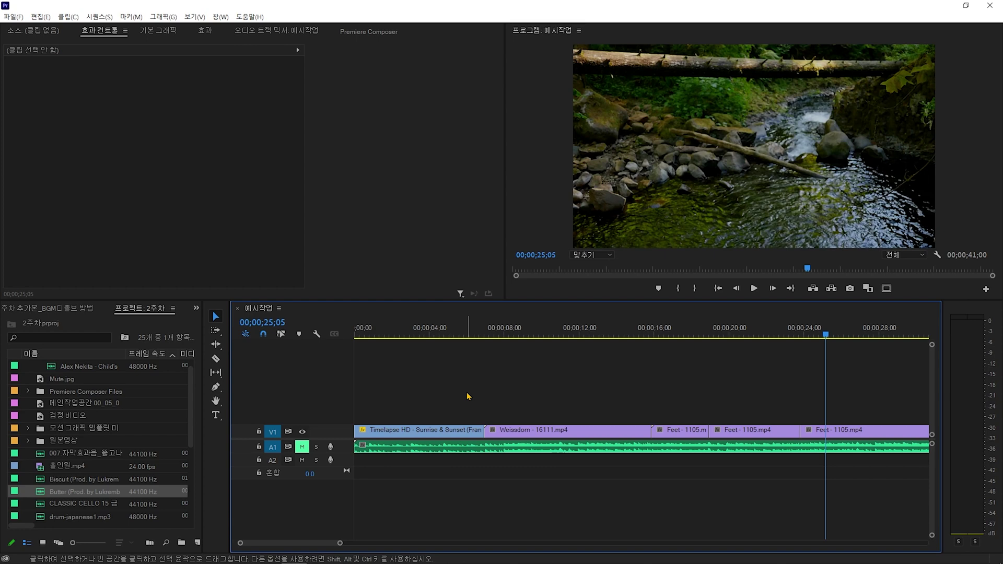
key("minus")
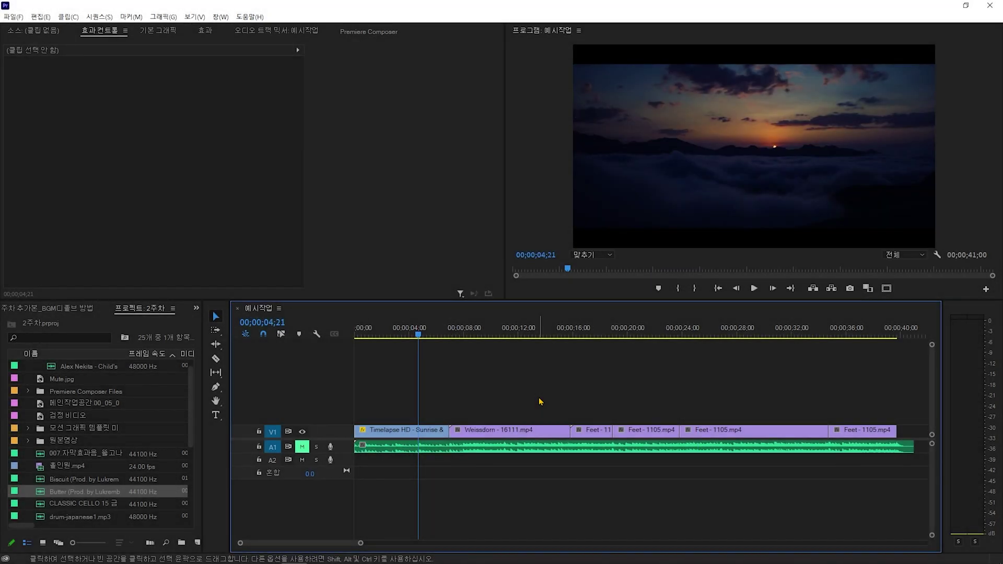
Add the Butter music file to audio track A2, aligned with the start of the sequence.
left_click_drag(36, 494, 317, 480)
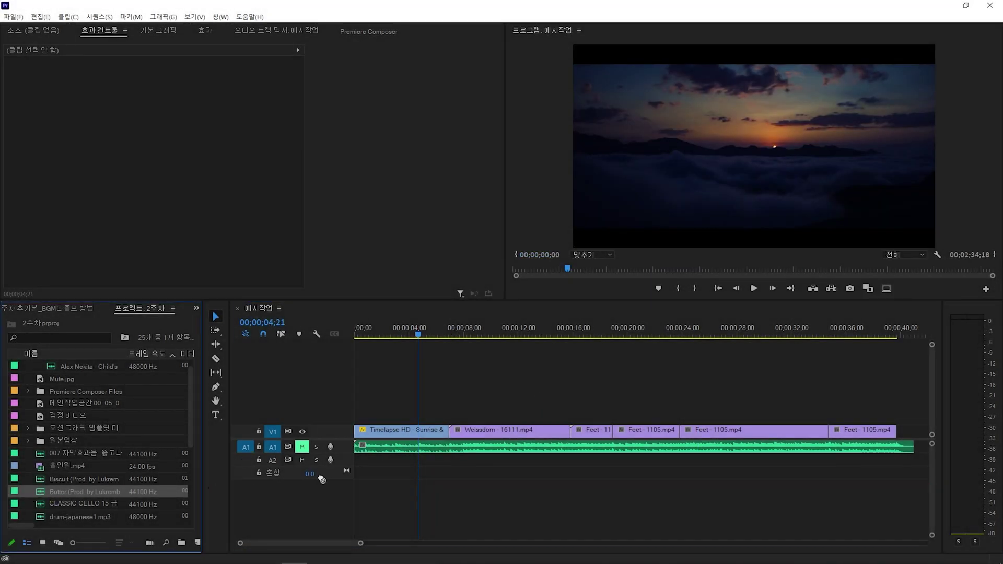
left_click_drag(398, 471, 363, 471)
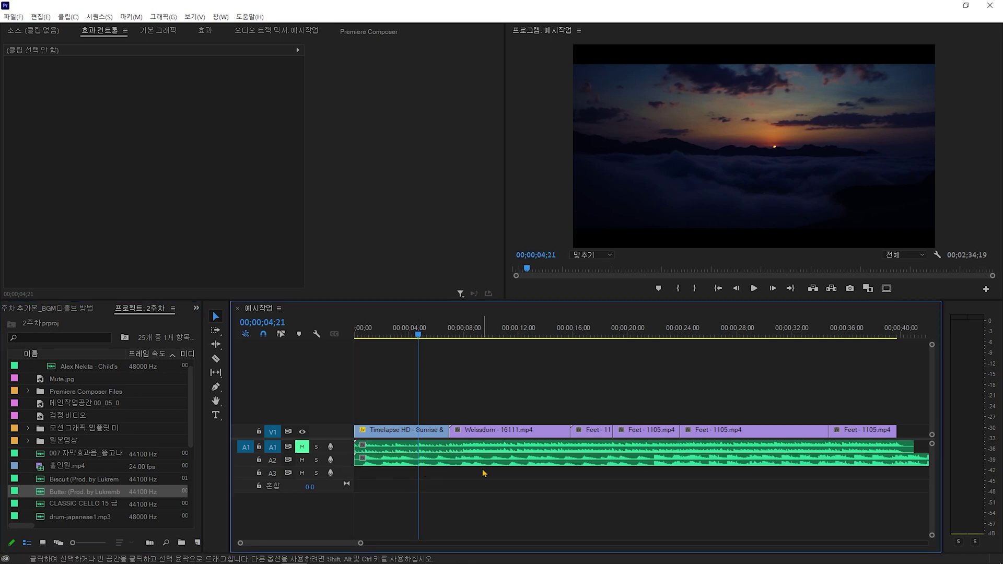
left_click(485, 469)
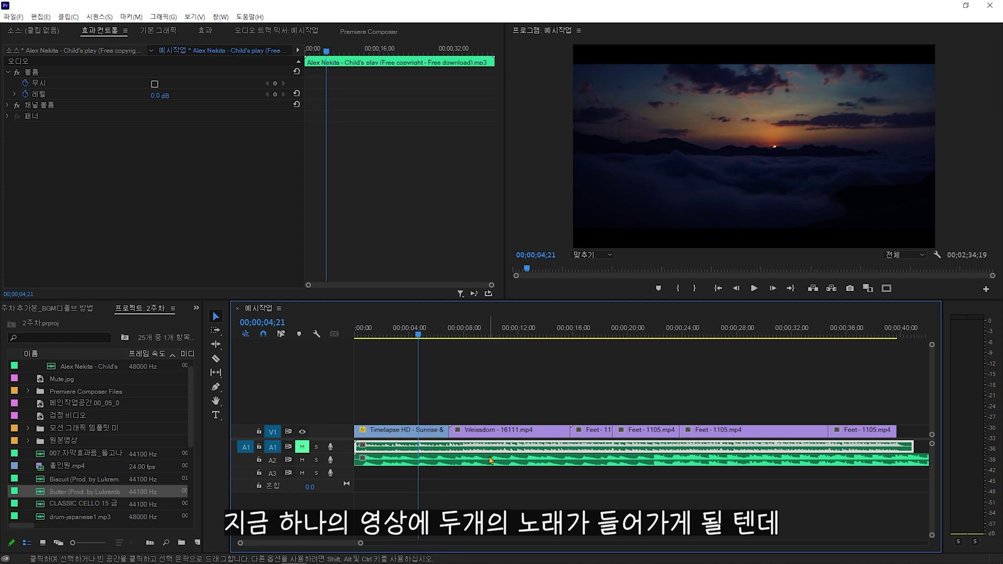
left_click(483, 474)
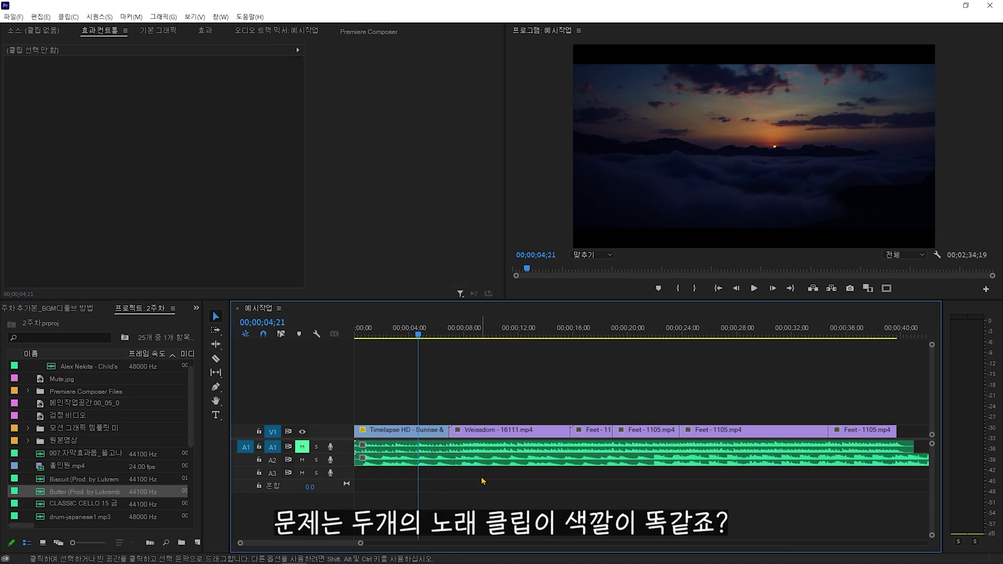
left_click_drag(523, 483, 491, 496)
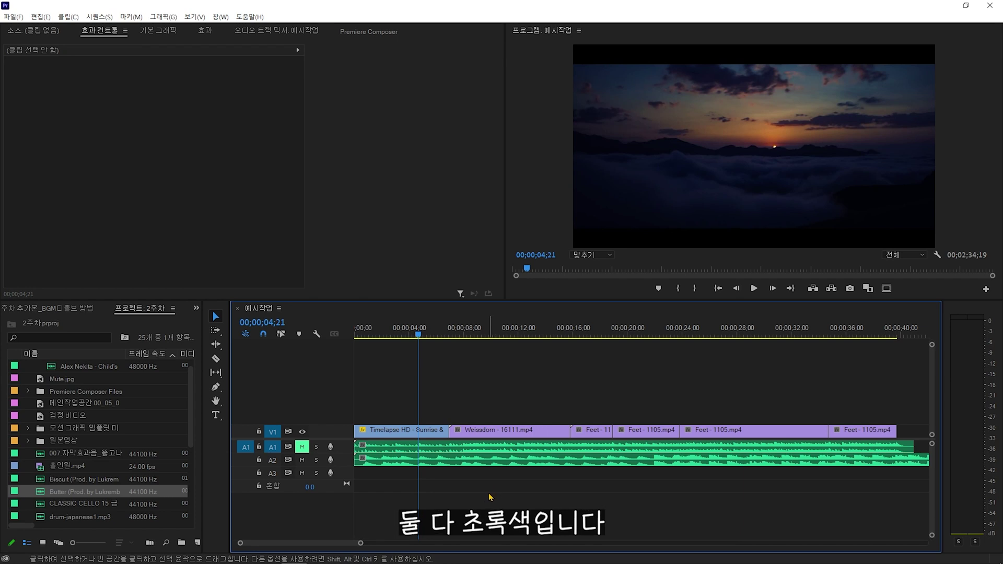
left_click_drag(497, 300, 499, 293)
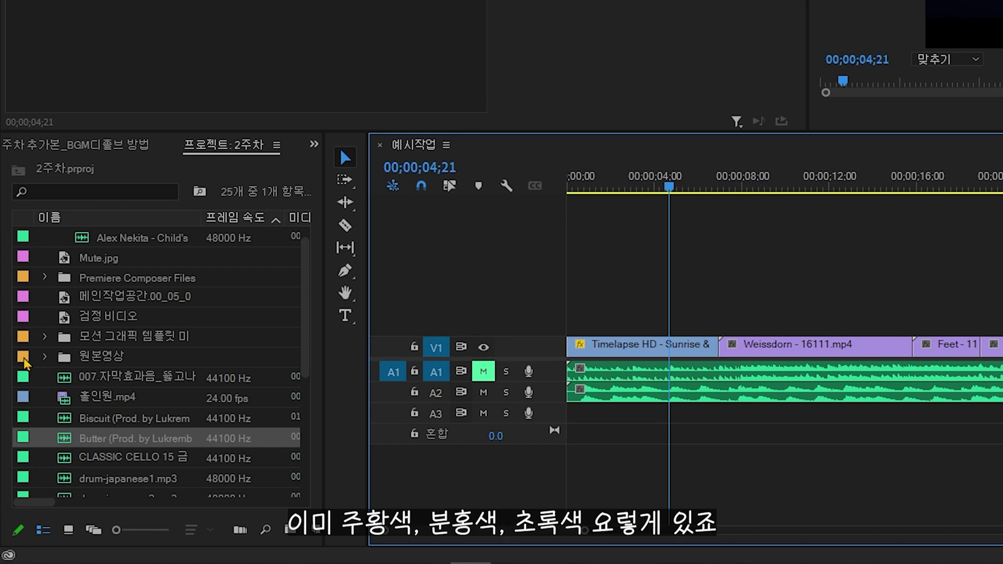
Set the label color of the Butter music file in the project to 자홍 (magenta).
right_click(32, 444)
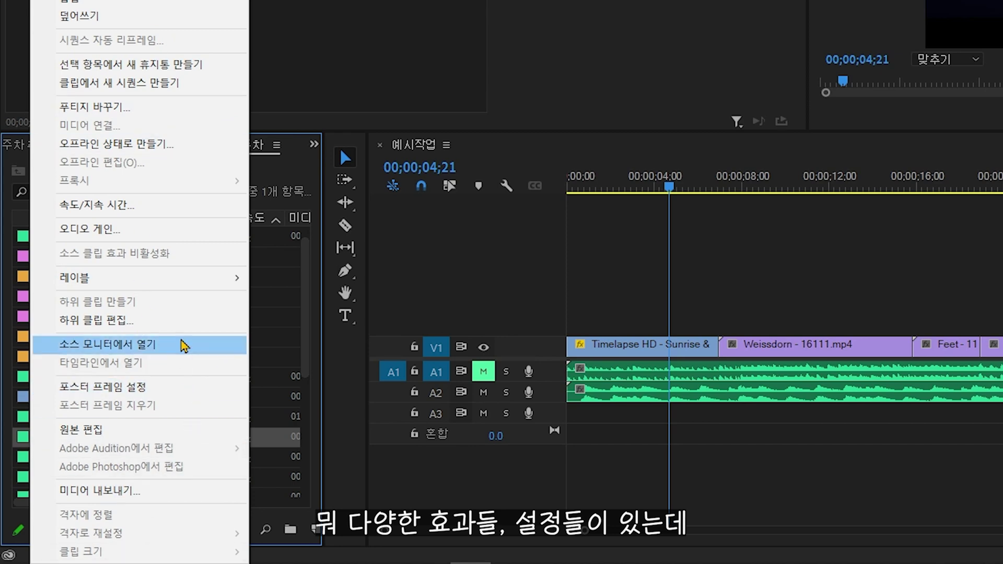
mouse_move(142, 287)
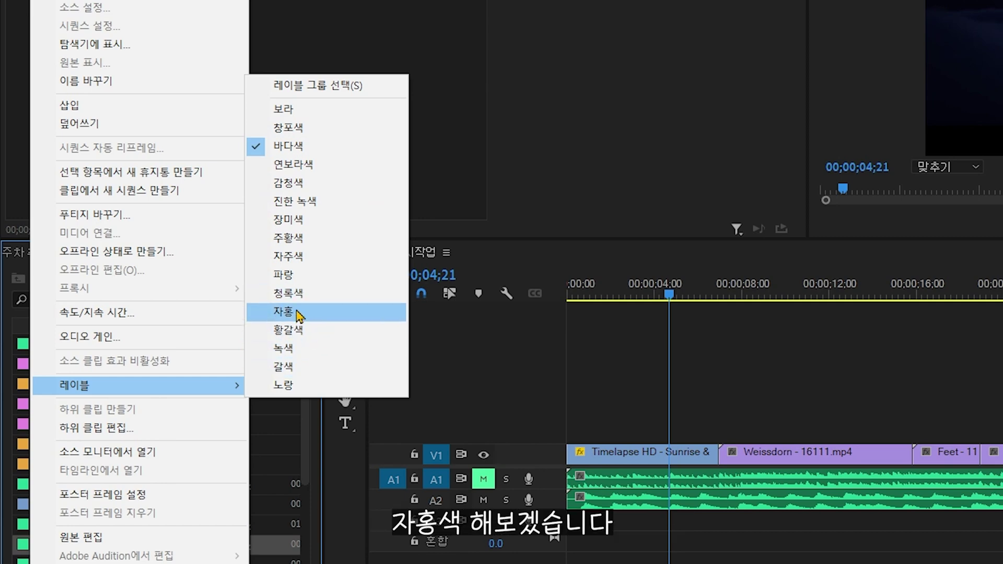
left_click(299, 316)
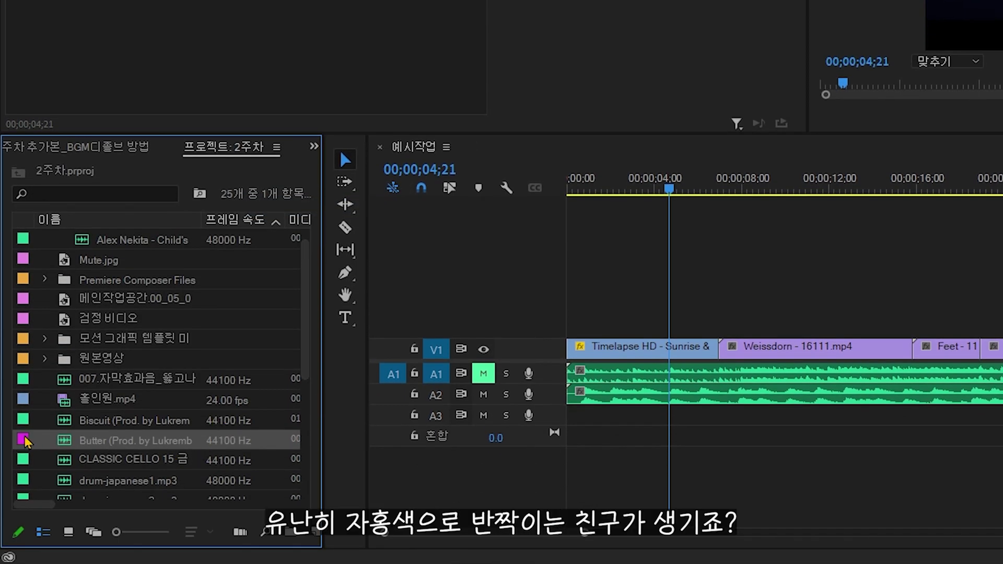
Add the relabeled Butter music file to audio track A3, aligned with the start of the sequence.
left_click_drag(121, 440, 595, 418)
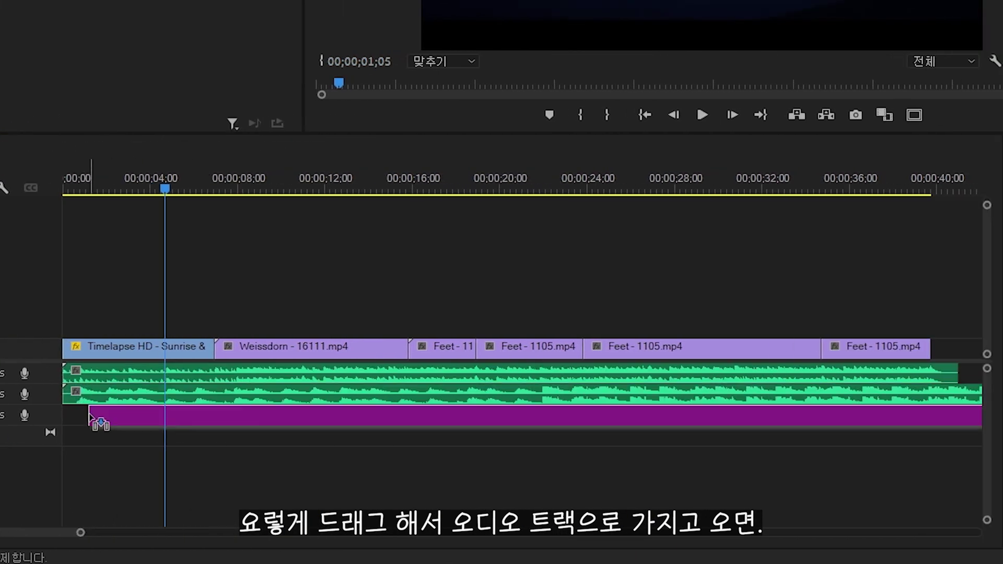
left_click_drag(90, 418, 66, 420)
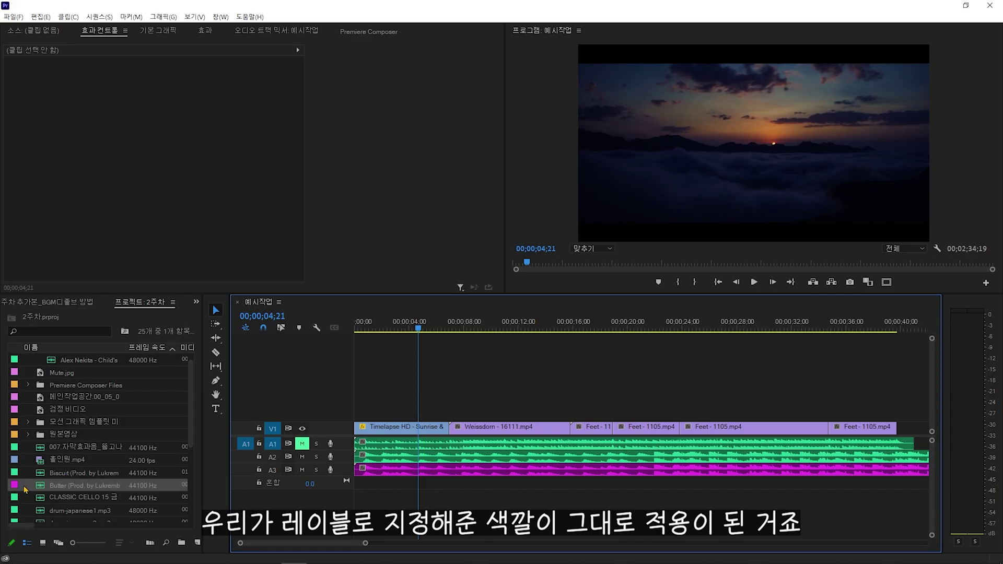
left_click(394, 473)
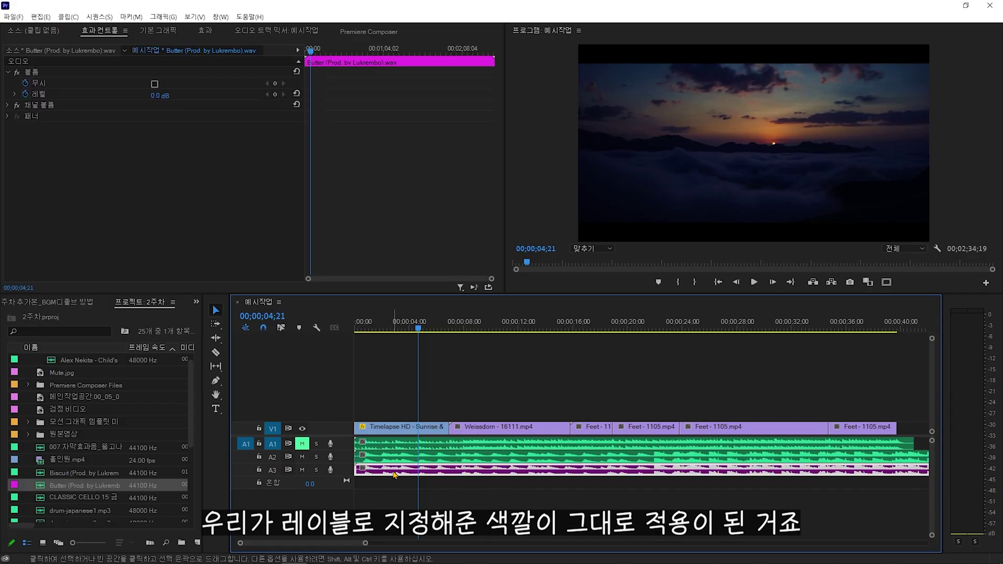
left_click(401, 491)
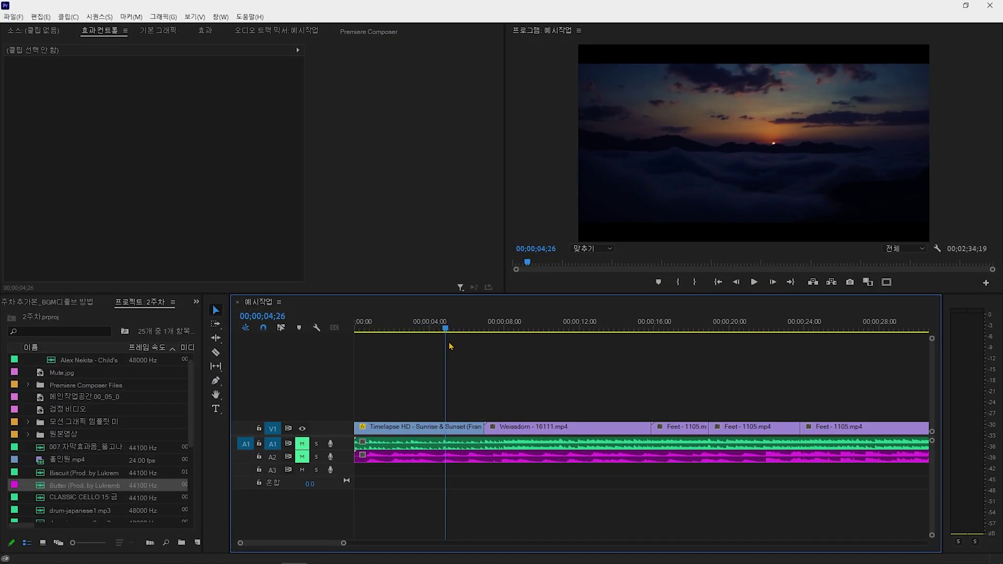
Split the green Child's play music on A1 at 00;00;15;26, where the first Feet clip starts, and delete the part before the cut.
left_click_drag(456, 347, 670, 345)
left_click(655, 443)
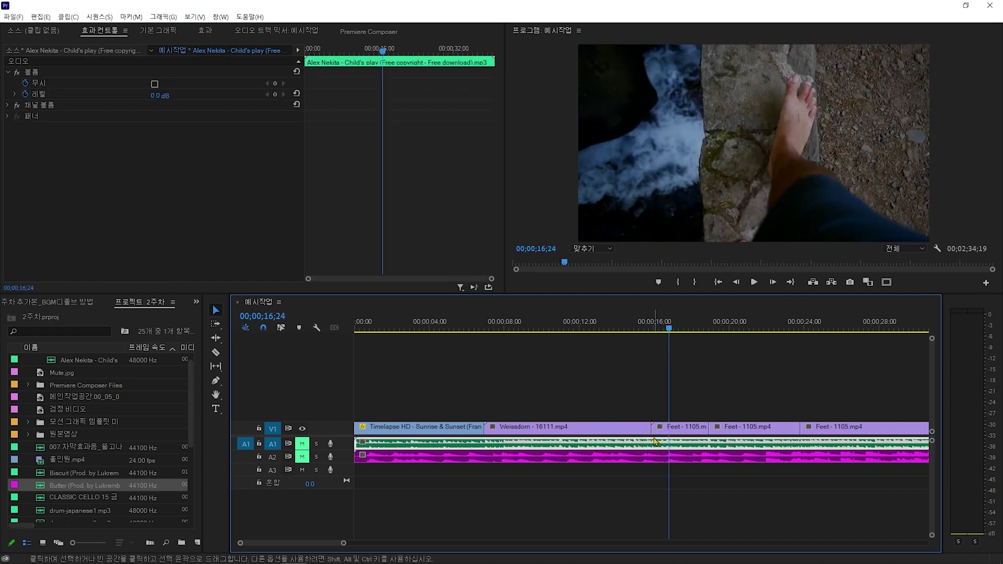
key("Up")
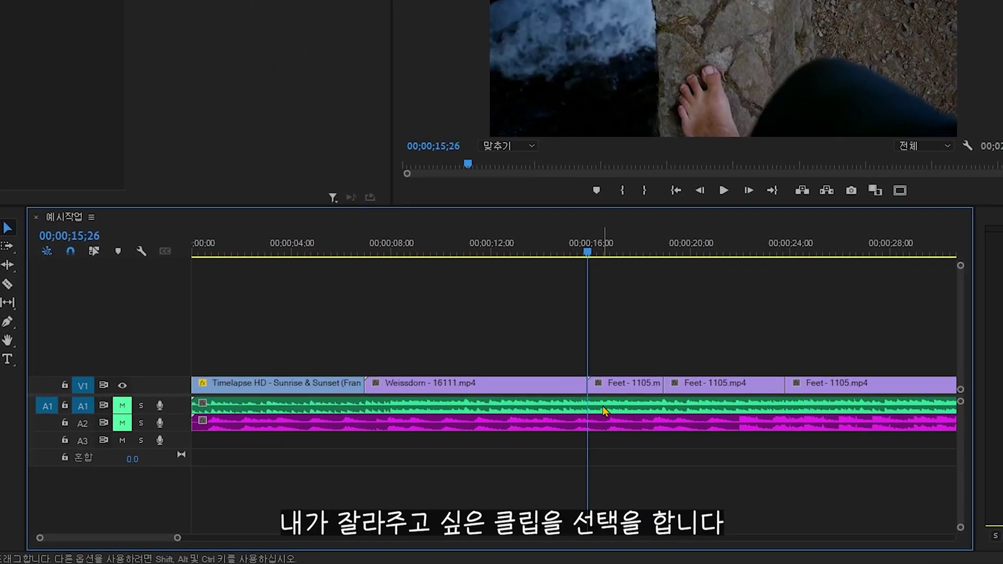
left_click(596, 403)
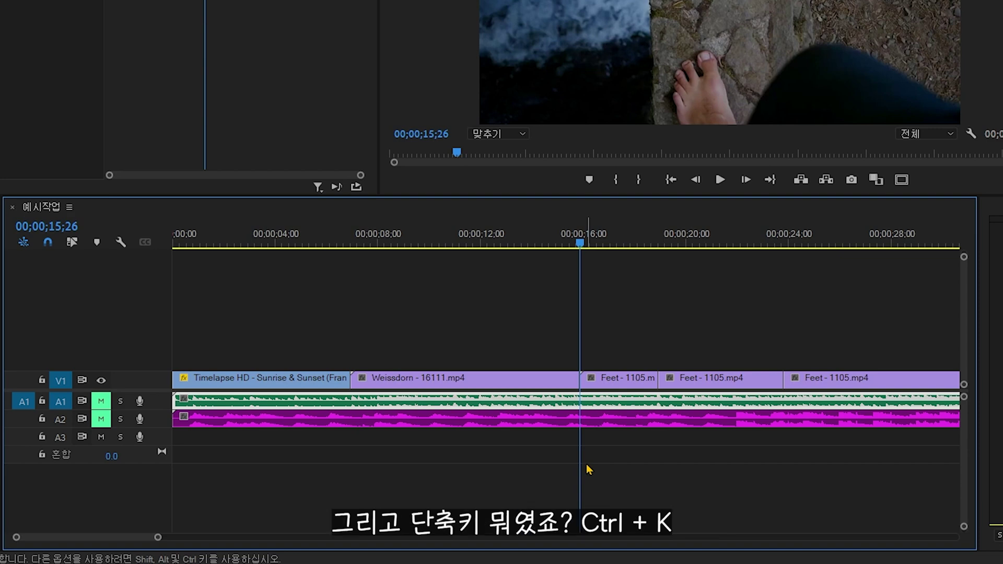
key("ctrl+k")
left_click(533, 409)
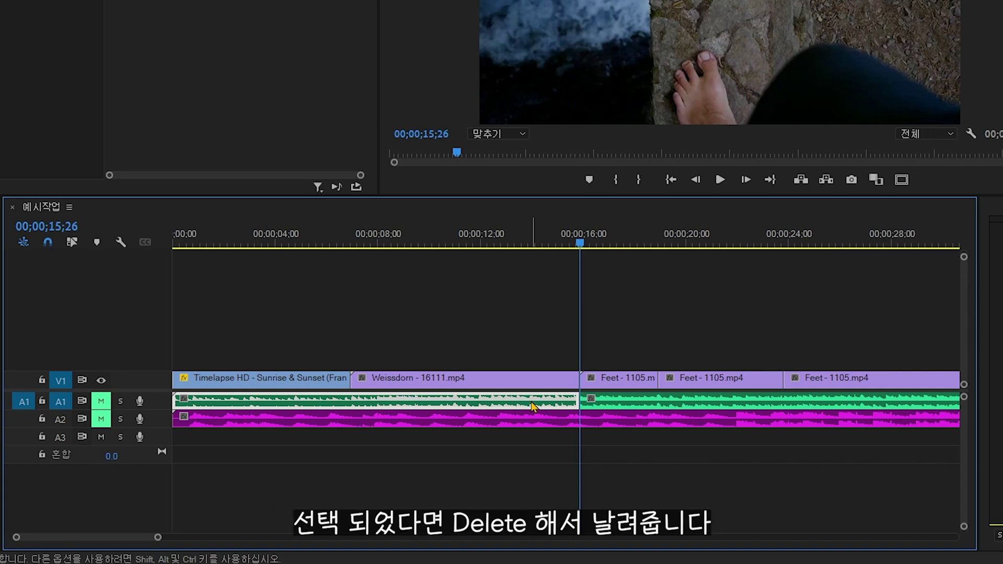
key("Delete")
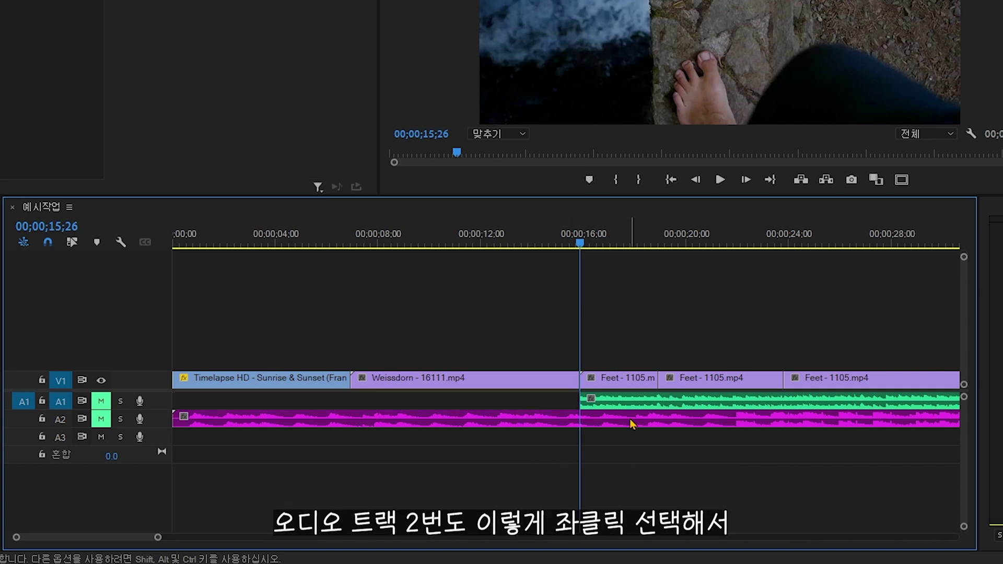
Split the magenta Butter clip on A2 at 00;00;15;26 and delete the part after the cut.
left_click(631, 420)
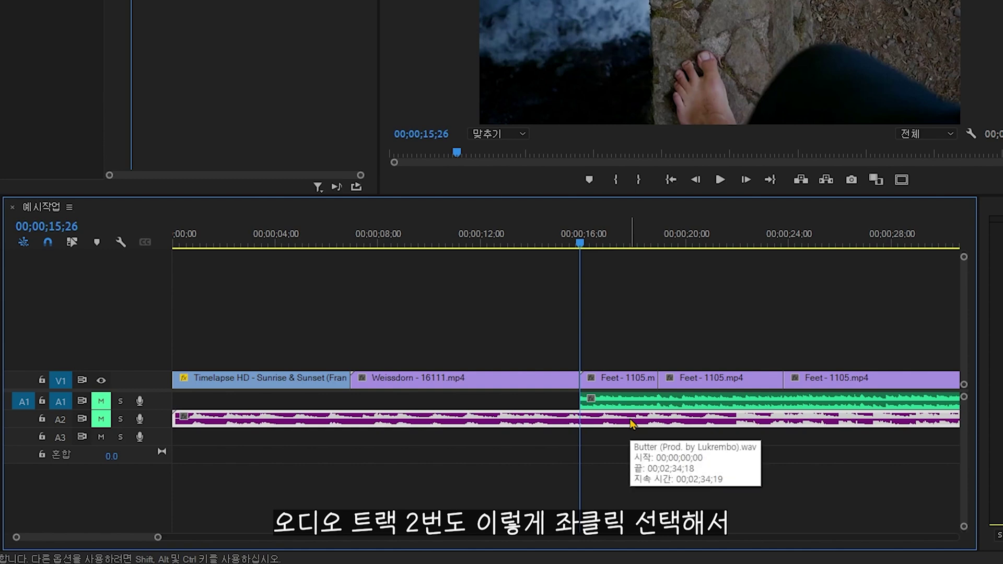
key("ctrl+k")
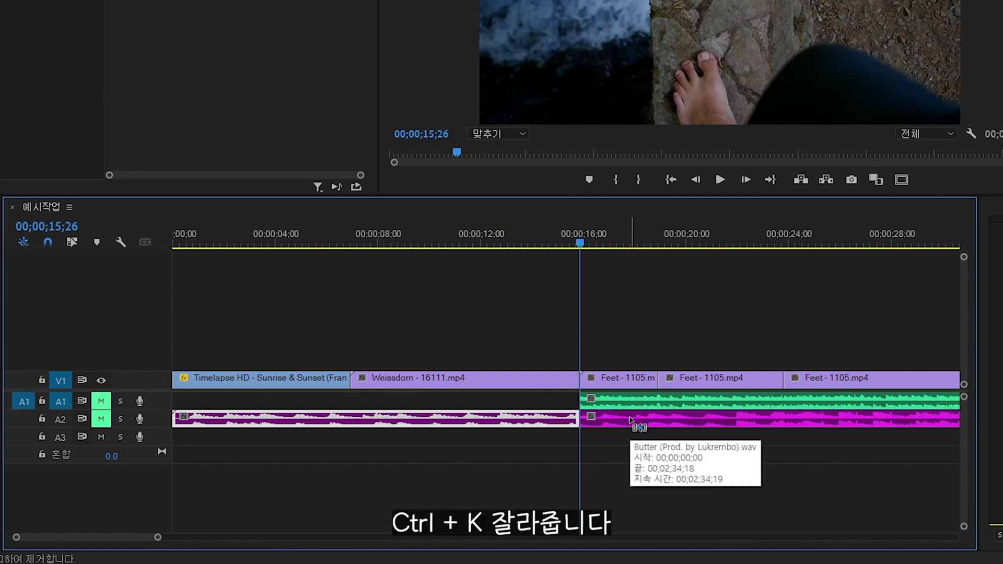
left_click(633, 419)
scroll(702, 511, "down", 3)
key("Delete")
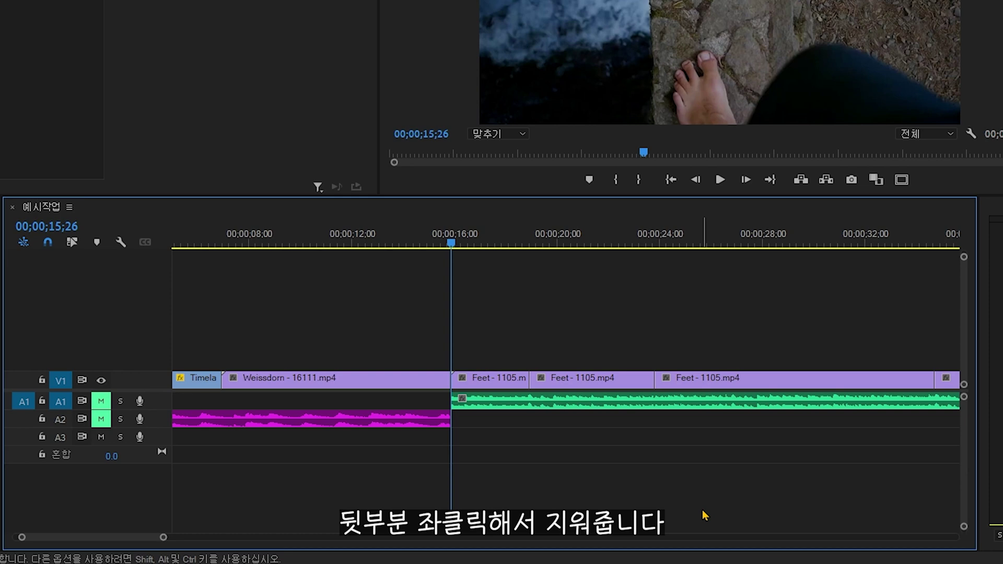
Preview the music change around the cut and move the magenta Butter clip from A2 to A1, directly before the green clip.
scroll(702, 510, "up", 3)
key("shift+k")
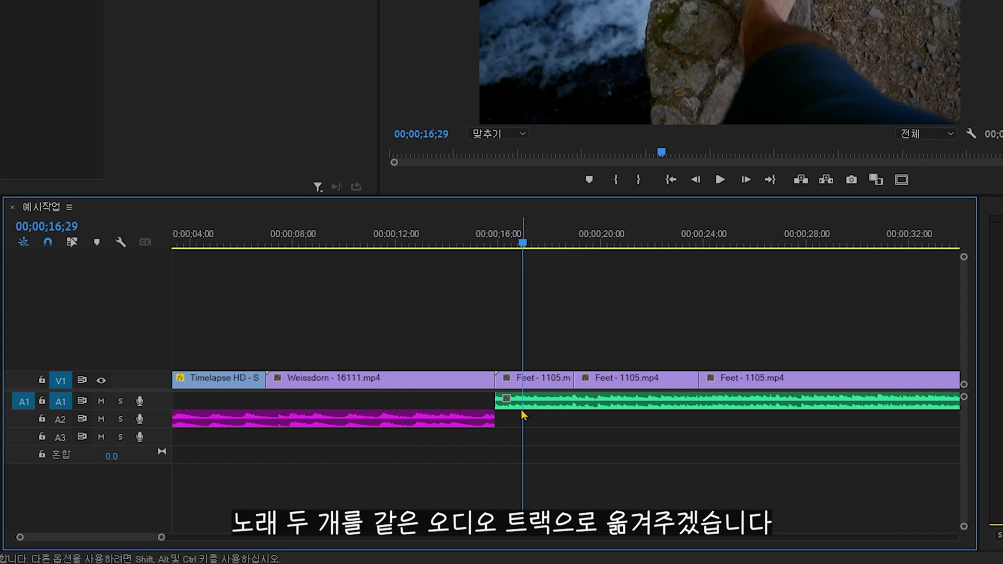
left_click(454, 428)
left_click_drag(454, 426, 454, 407)
left_click(495, 432)
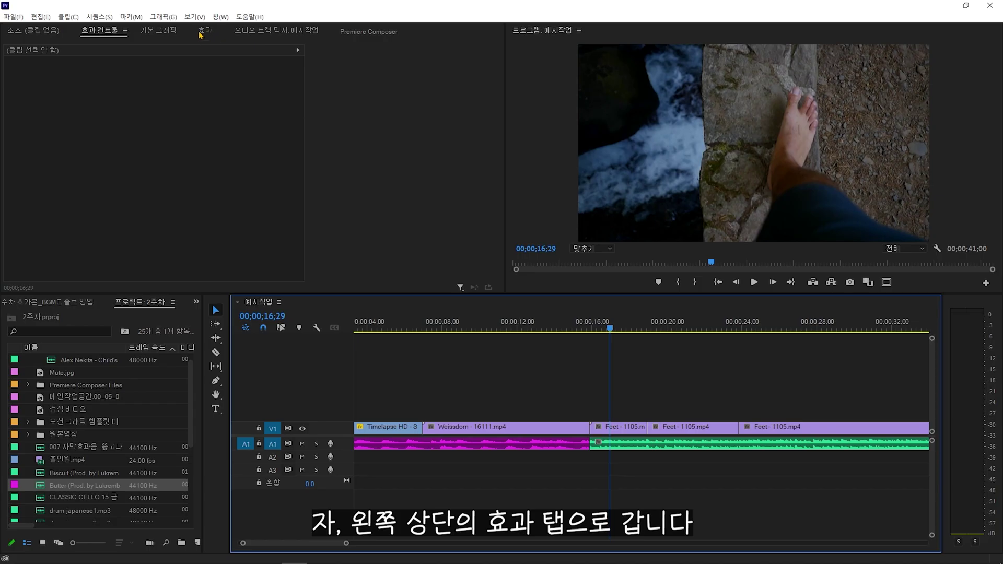
Show the effects list and select the 지속 가감속 transition under 오디오 전환 > 크로스페이드.
left_click(204, 32)
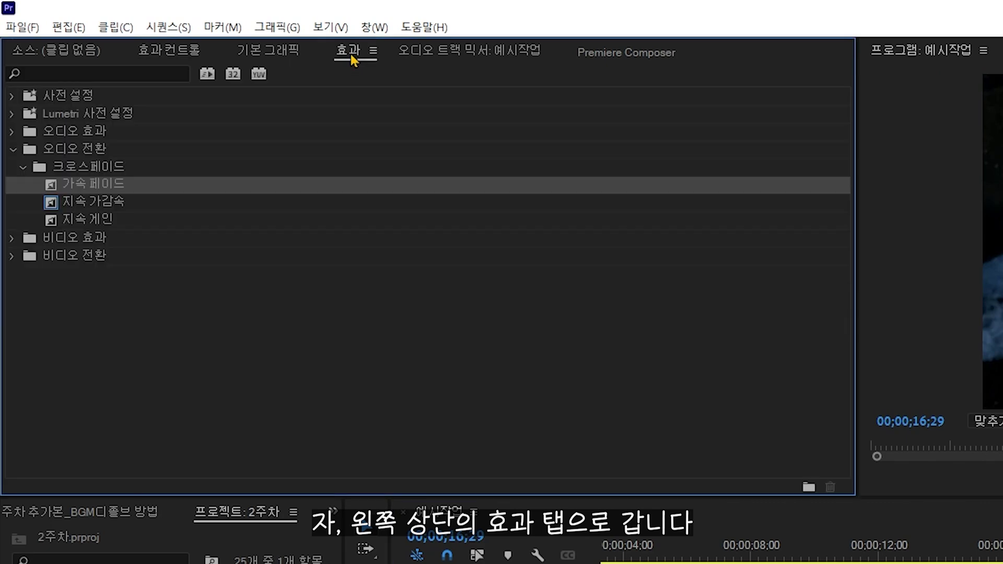
left_click(375, 26)
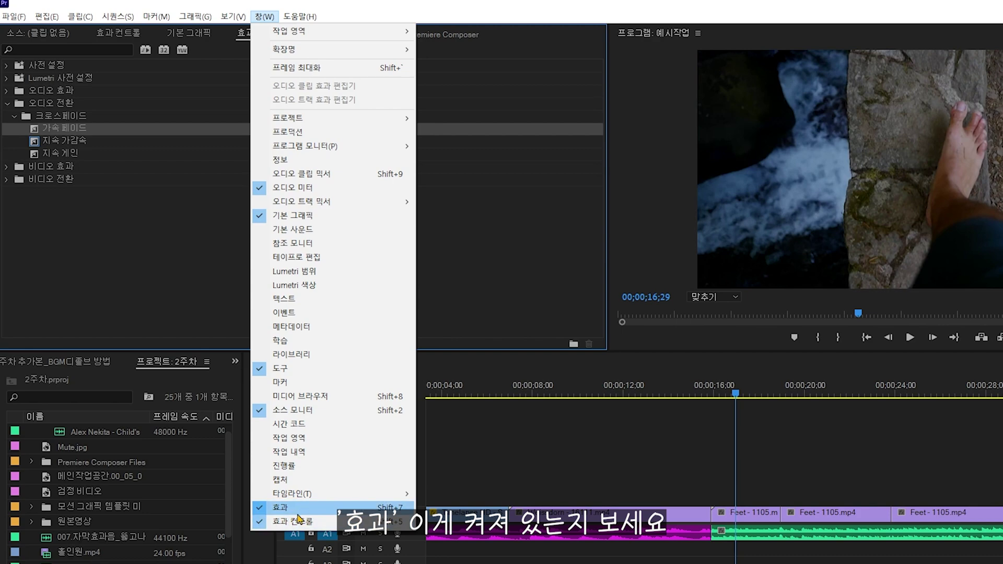
left_click(298, 510)
left_click(7, 103)
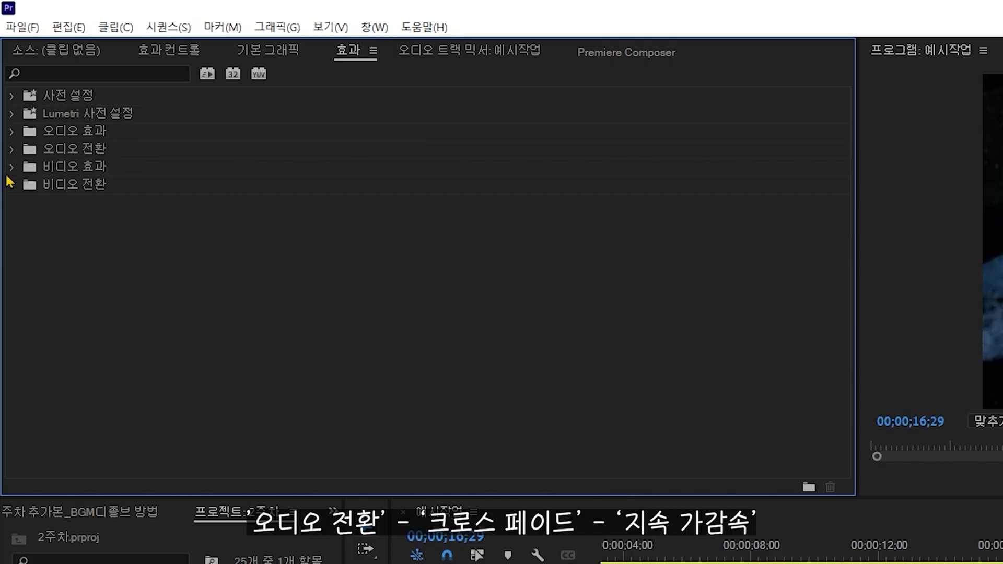
left_click(12, 151)
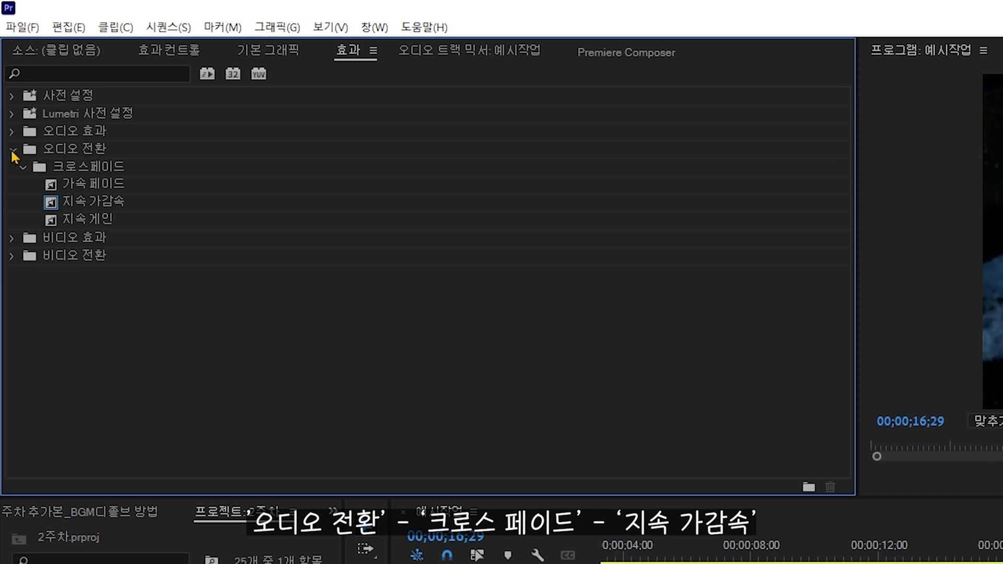
left_click(84, 169)
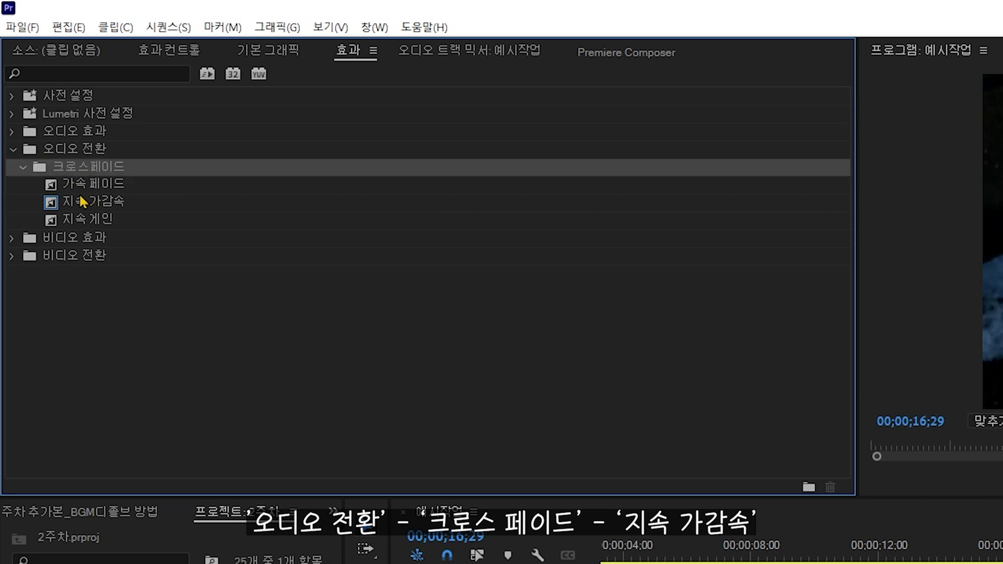
left_click(83, 201)
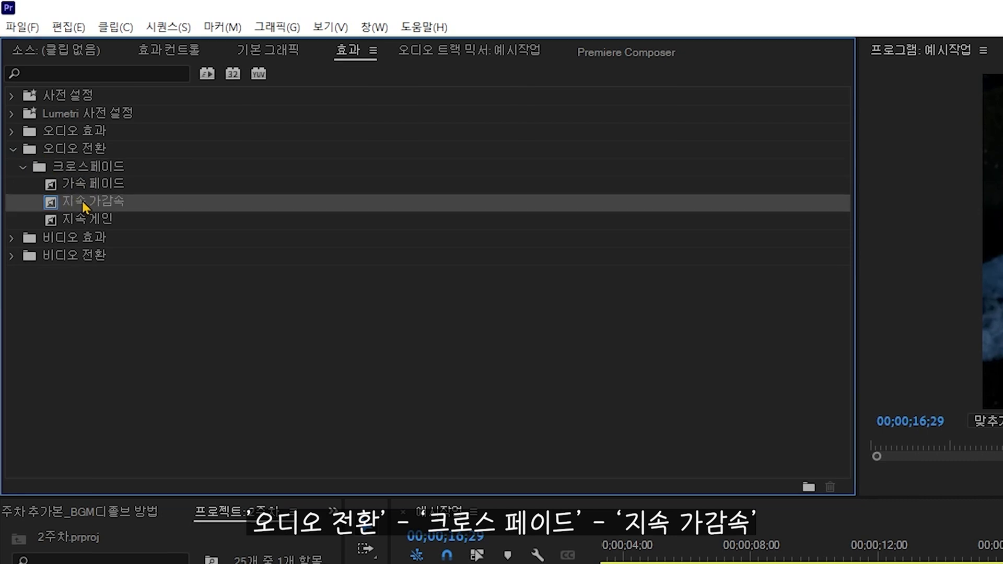
Apply the 지속 가감속 transition centered on the cut between the magenta and green music clips on A1.
left_click_drag(784, 382, 813, 563)
left_click_drag(503, 338, 499, 376)
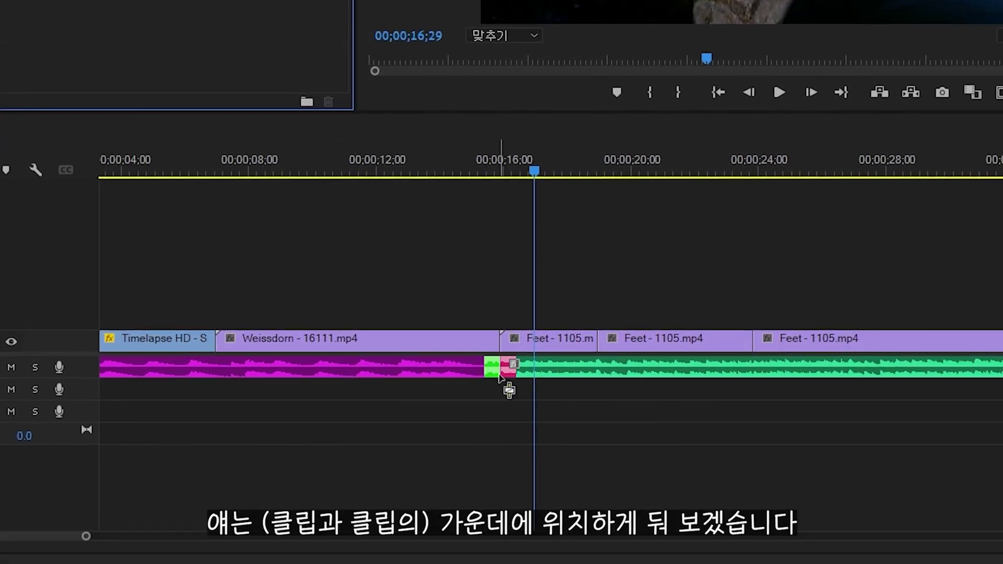
left_click_drag(499, 375, 500, 376)
scroll(502, 377, "up", 4, "alt")
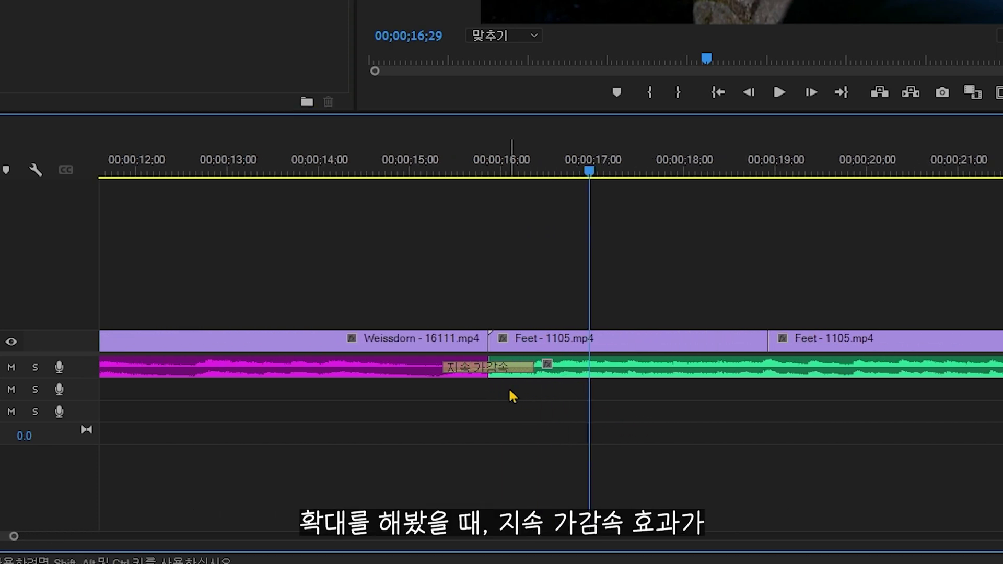
Lengthen the 지속 가감속 transition between the two music clips to about 2 seconds.
left_click(500, 371)
left_click_drag(376, 409, 627, 360)
left_click_drag(533, 368, 579, 375)
key("minus")
key("minus")
key("minus")
key("minus")
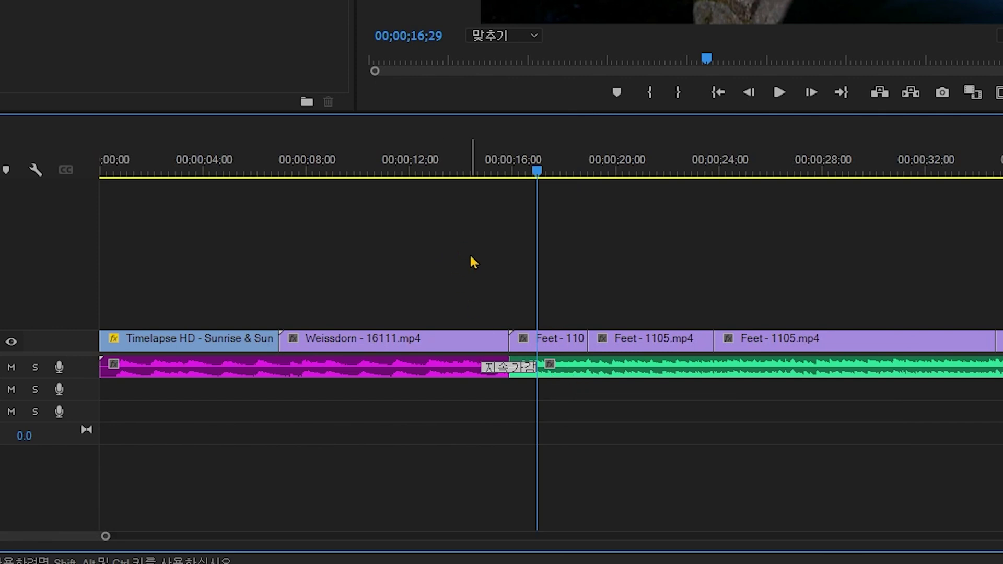
Play back the music change from 00;00;12;17 and examine how far the 지속 가감속 transition spans both clips.
left_click_drag(422, 170, 426, 177)
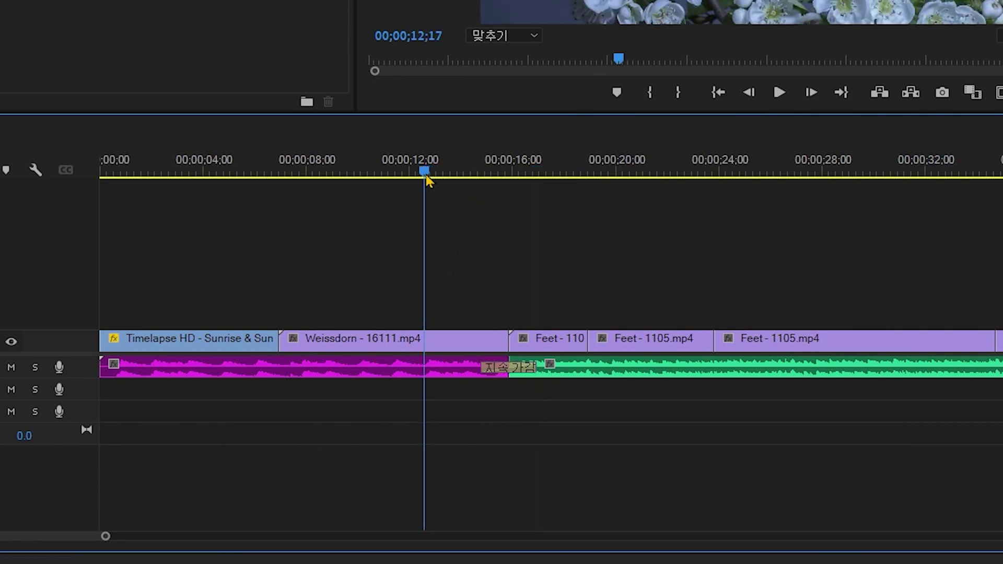
key("space")
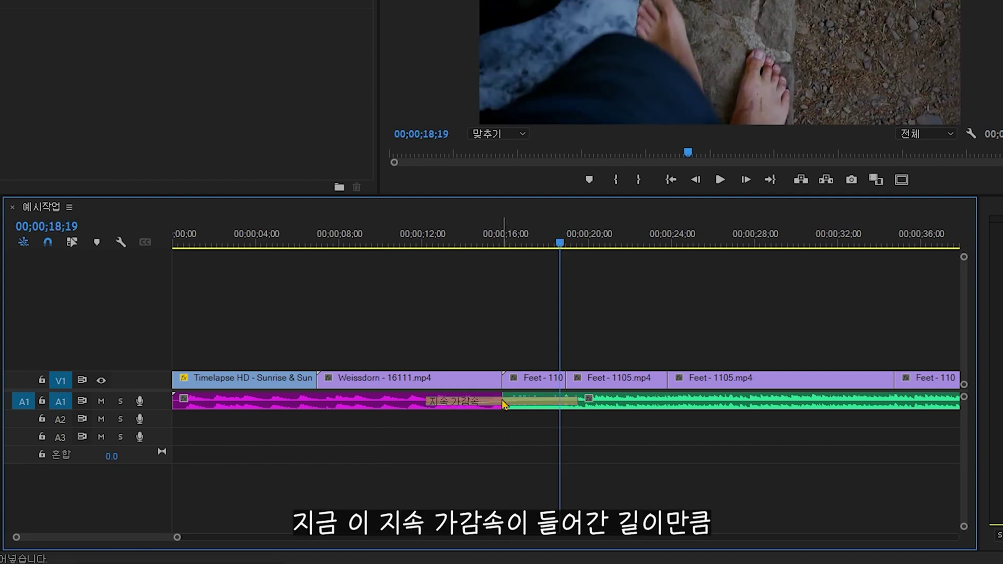
left_click(503, 402)
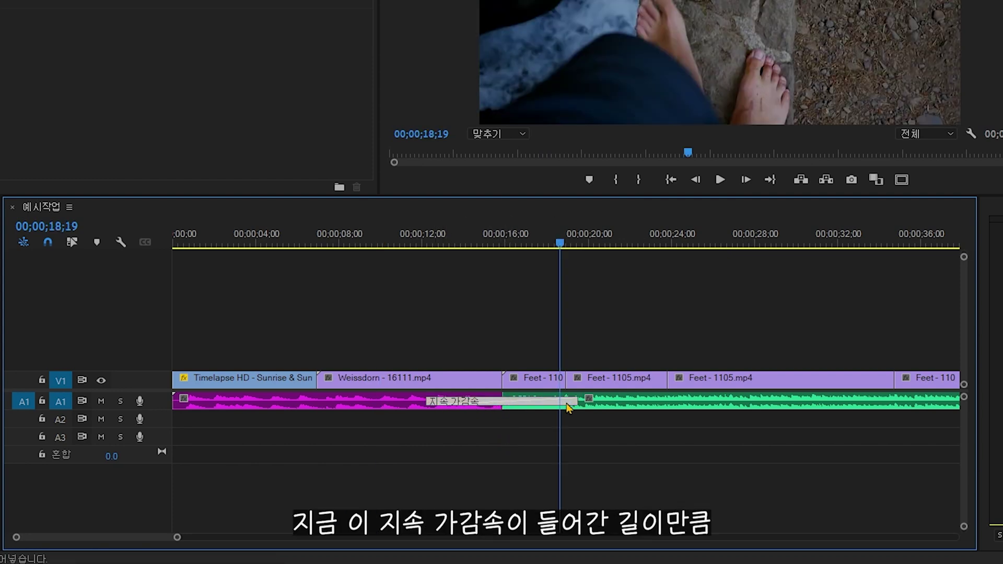
left_click_drag(597, 431, 423, 398)
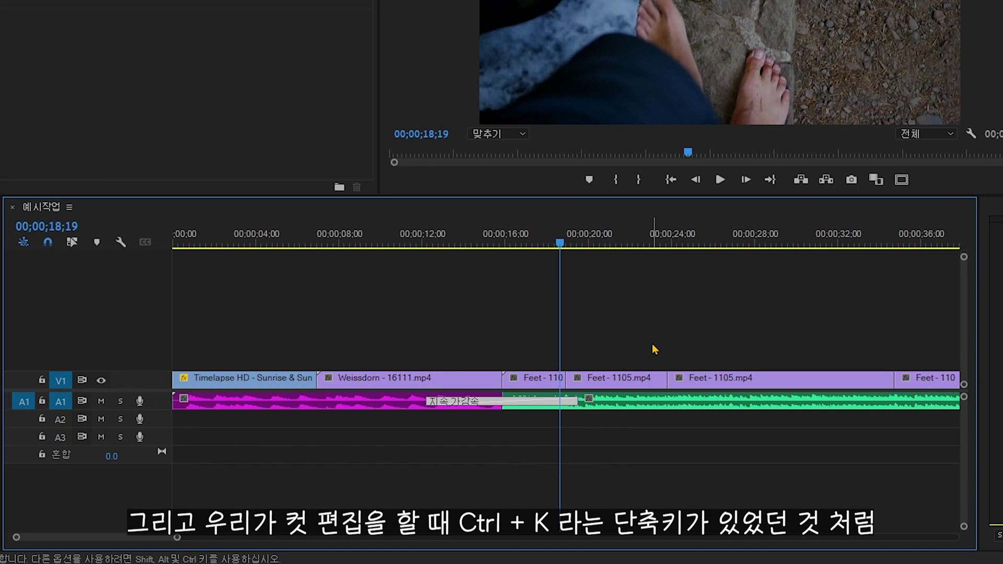
Delete the 지속 가감속 transition and apply the default transition to both music clips on A1 at once.
left_click(525, 401)
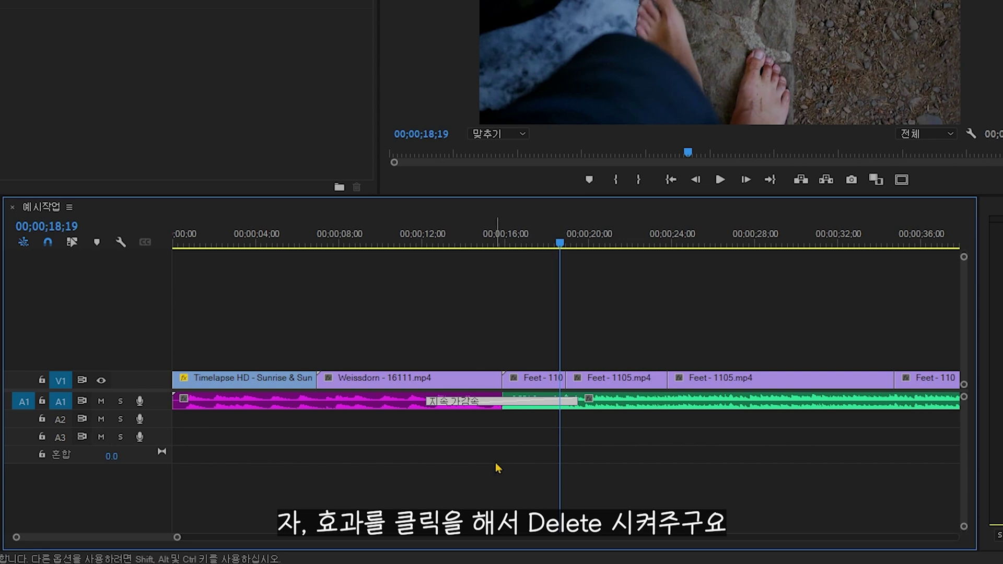
key("Delete")
key("minus")
left_click_drag(355, 448, 467, 413)
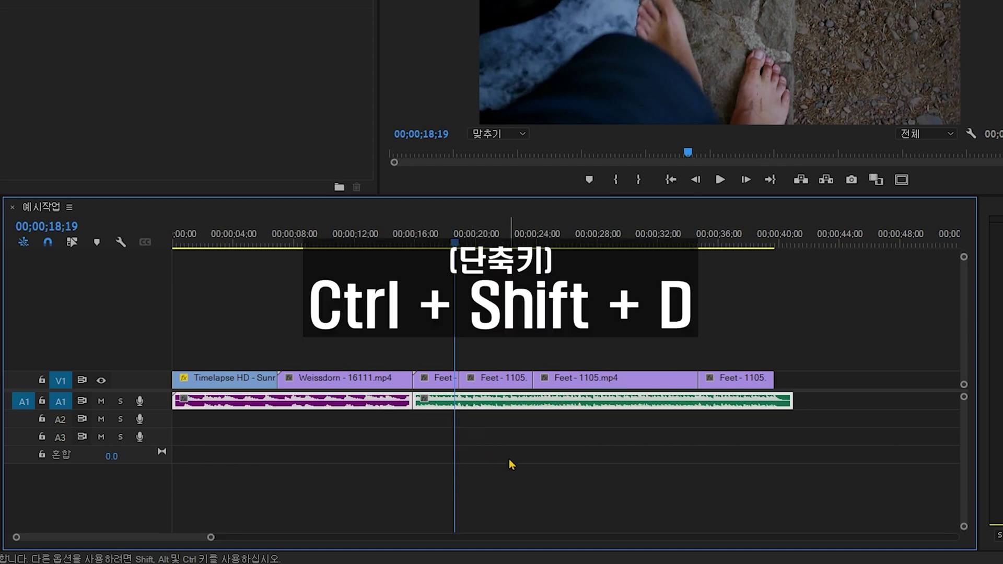
key("ctrl+shift+d")
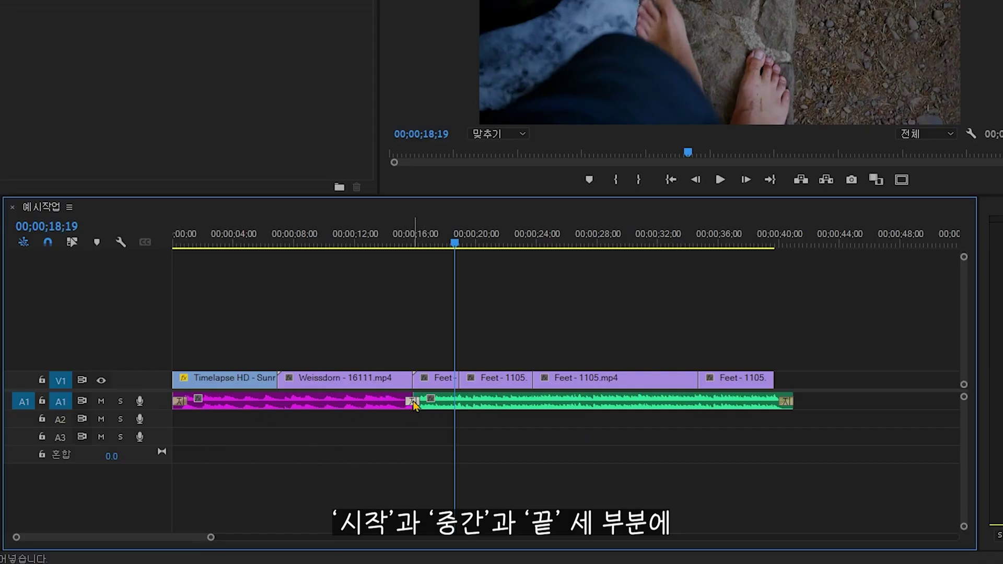
Delete the transitions at the start of the magenta clip and the end of the green clip, keeping only the middle one.
left_click(569, 454)
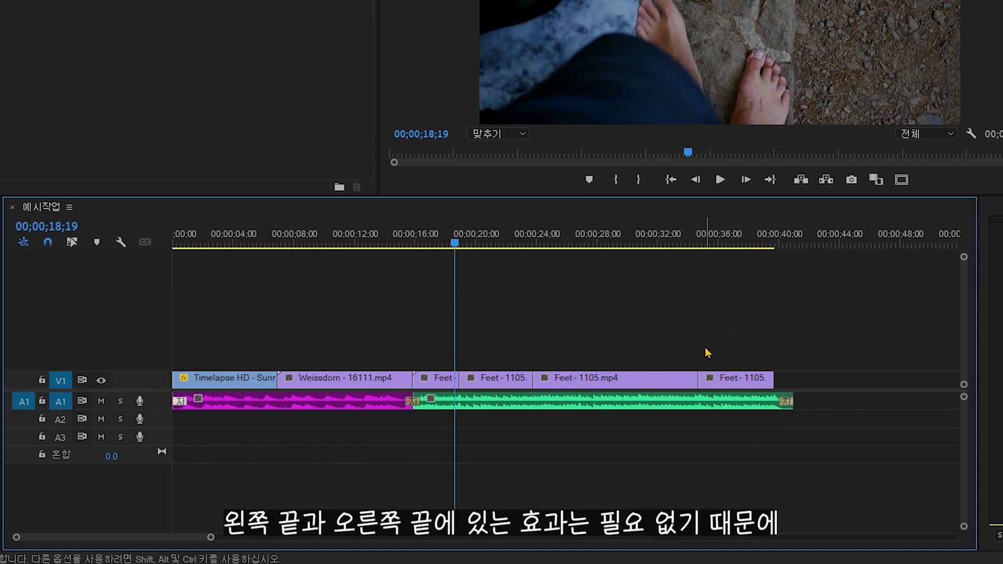
left_click(179, 401)
key("Delete")
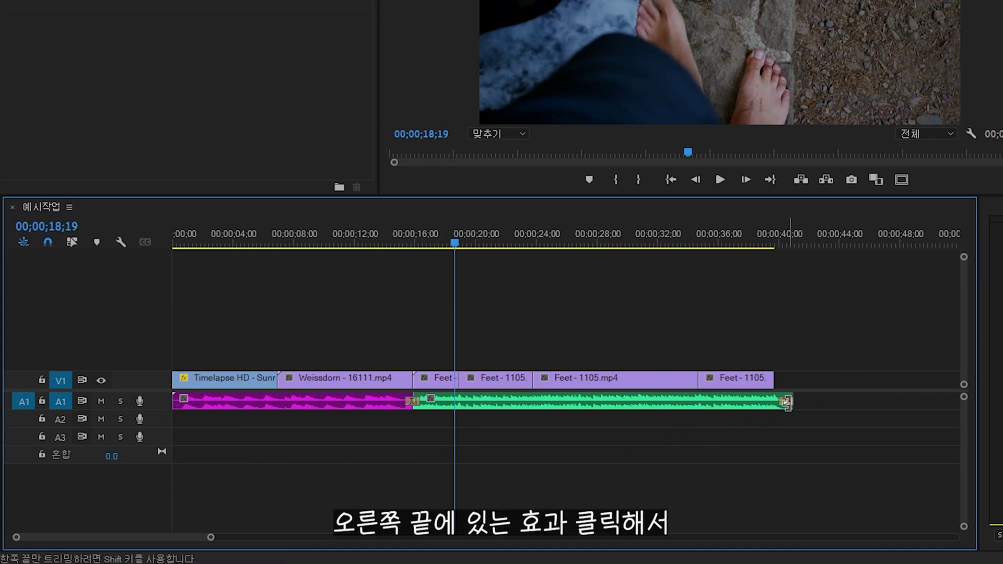
left_click(789, 401)
key("Delete")
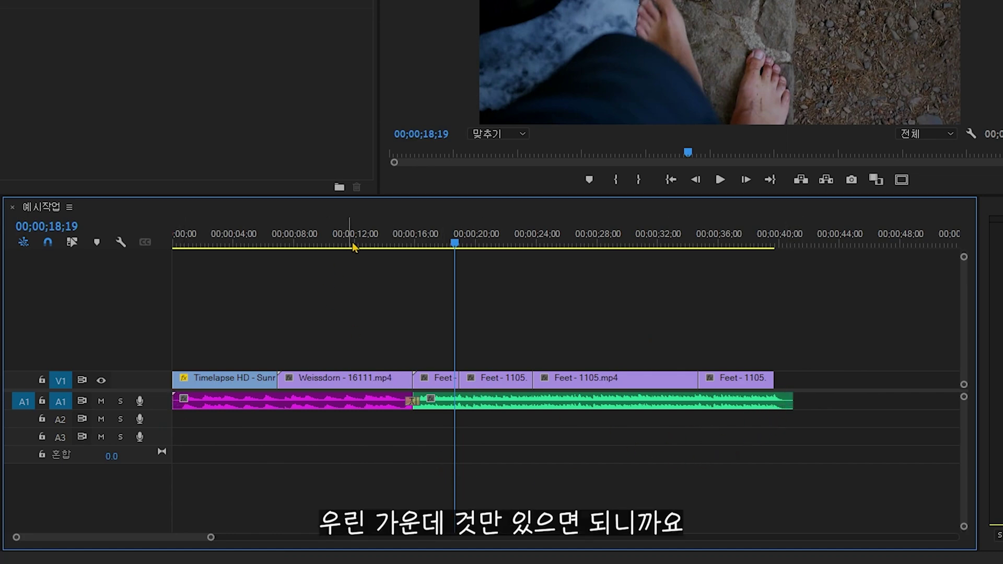
Lengthen the middle 지속 가감속 transition between the two music clips to about 3.7 seconds.
scroll(390, 328, "up", 4)
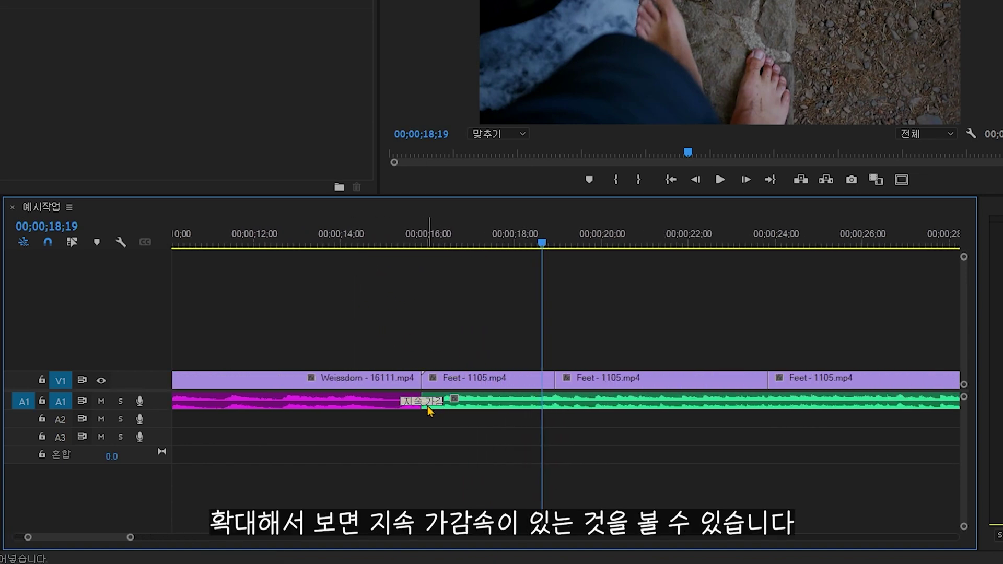
left_click_drag(441, 401, 489, 400)
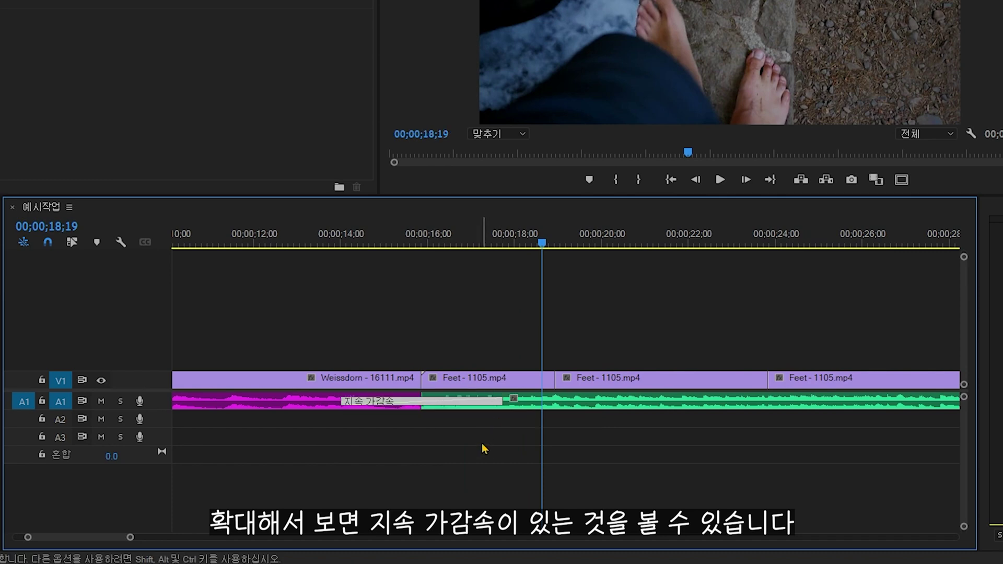
scroll(355, 445, "down", 3)
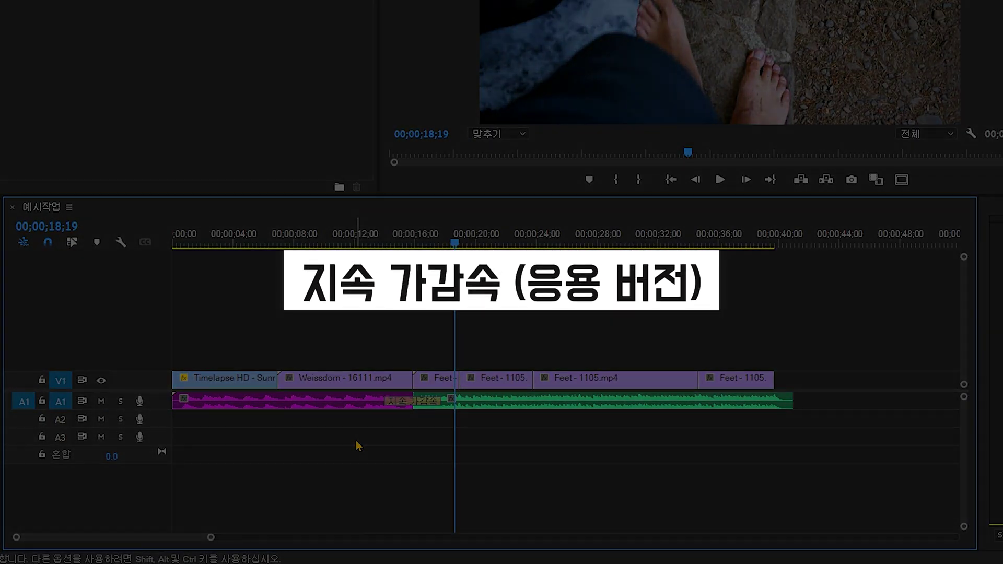
Trim the two music clips apart on A1 to leave a gap of about 1 second around the cut, and select the magenta clip.
scroll(357, 444, "up", 3)
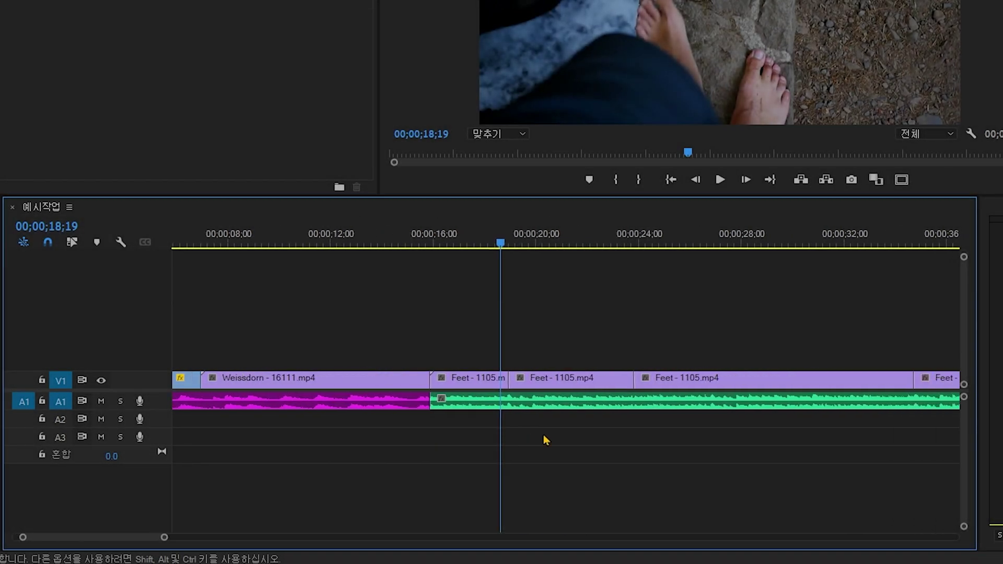
left_click(375, 412)
scroll(374, 412, "up", 3)
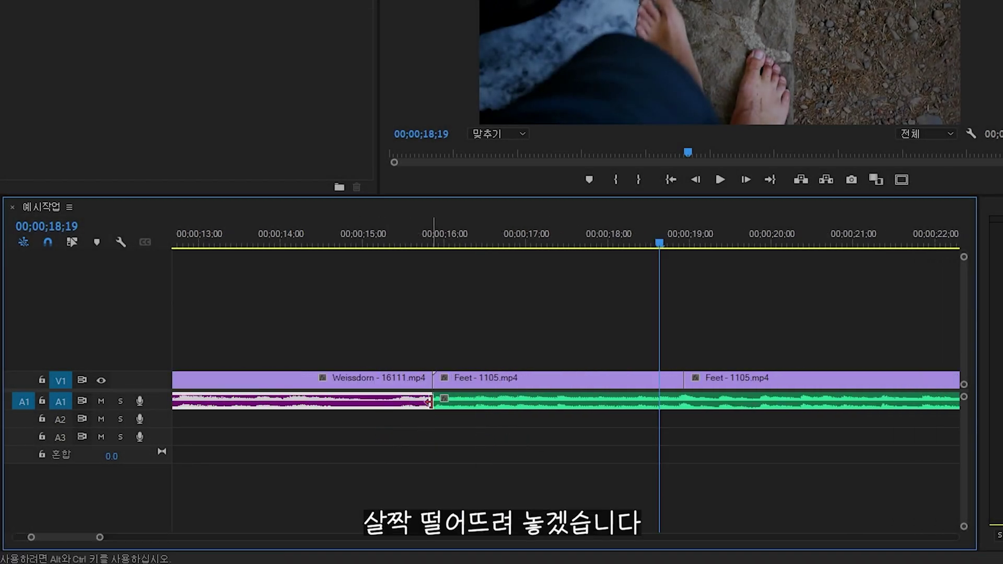
left_click_drag(426, 403, 476, 400)
scroll(425, 409, "down", 5)
left_click(425, 409)
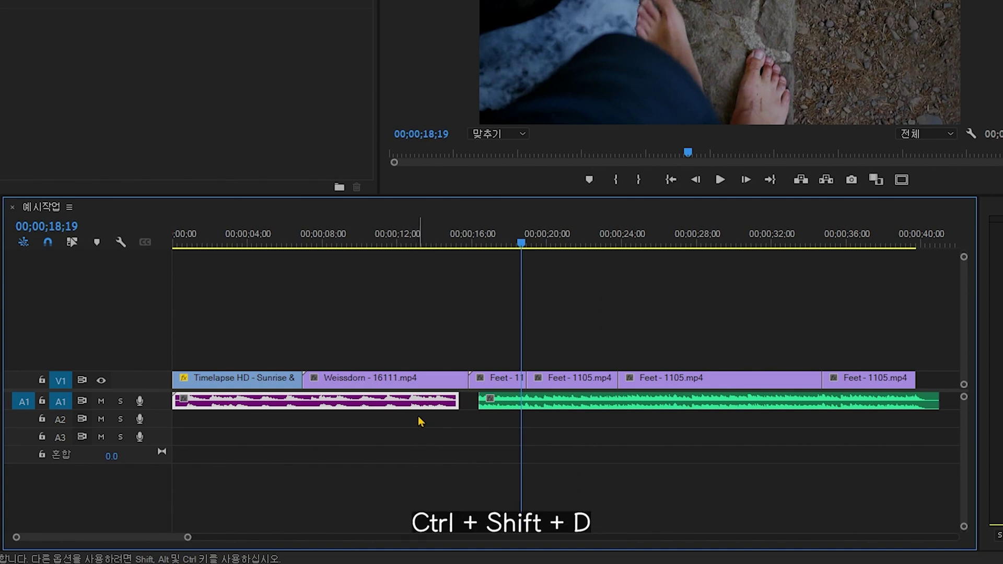
Apply the default audio transition to both ends of the magenta music clip, and delete the one at its start.
key("ctrl+shift+d")
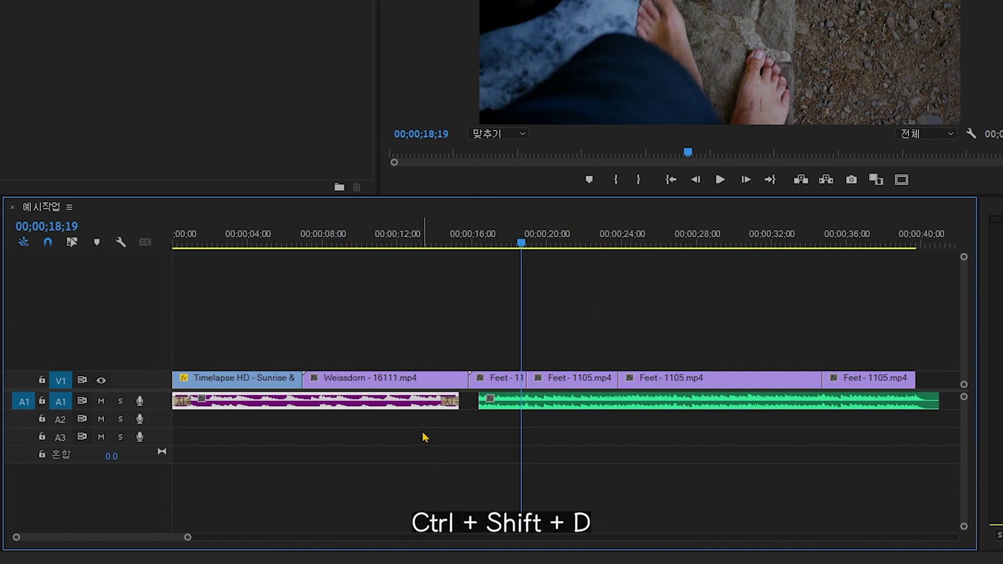
left_click(423, 432)
scroll(189, 393, "up", 2)
left_click(193, 409)
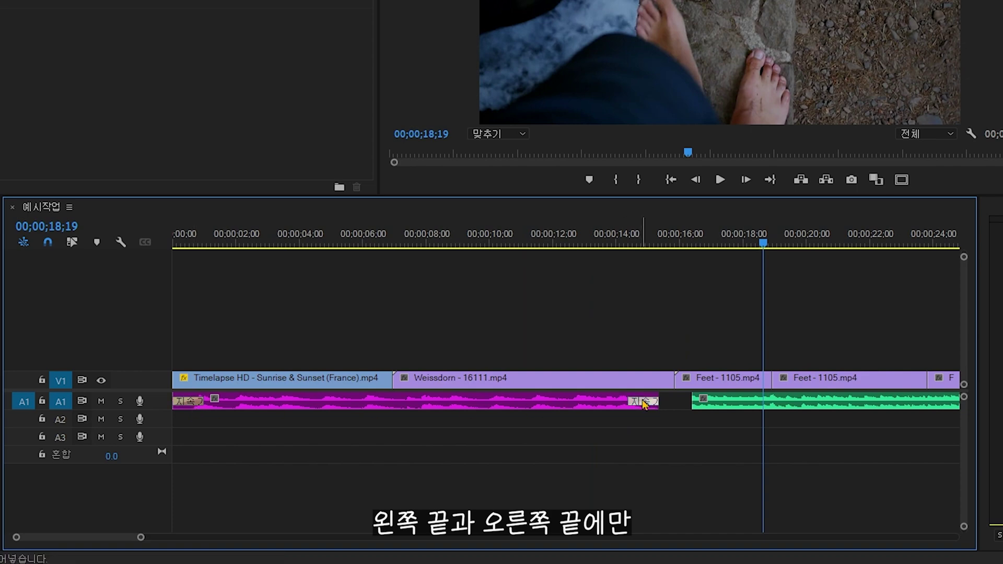
scroll(645, 404, "up", 3)
scroll(574, 438, "up", 8)
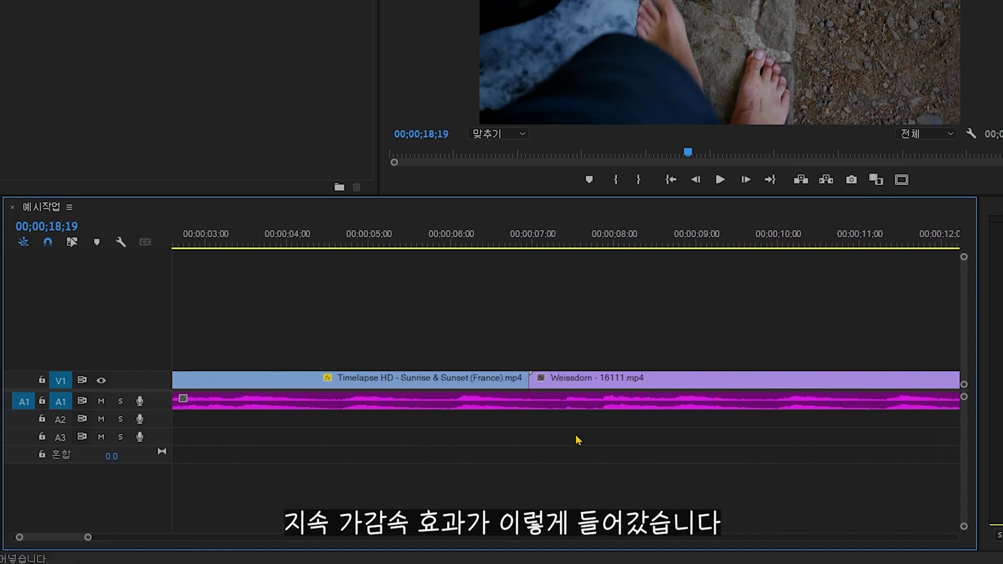
scroll(577, 439, "up", 3)
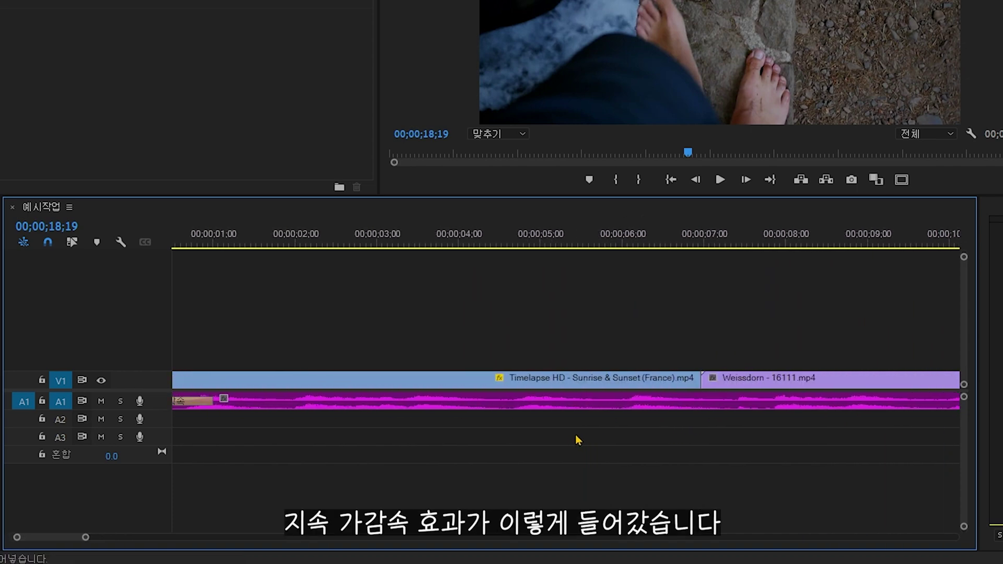
scroll(186, 403, "down", 4)
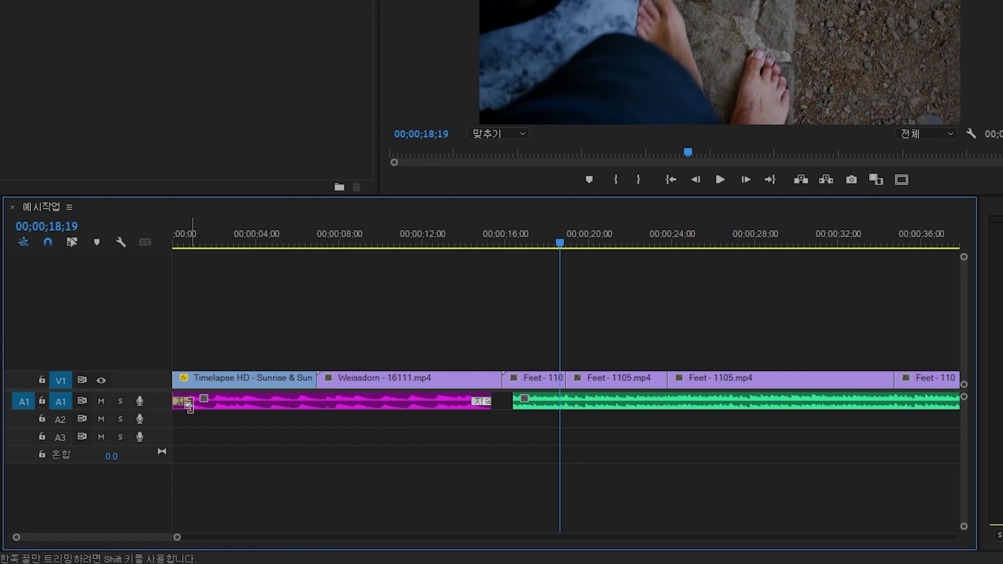
key("Delete")
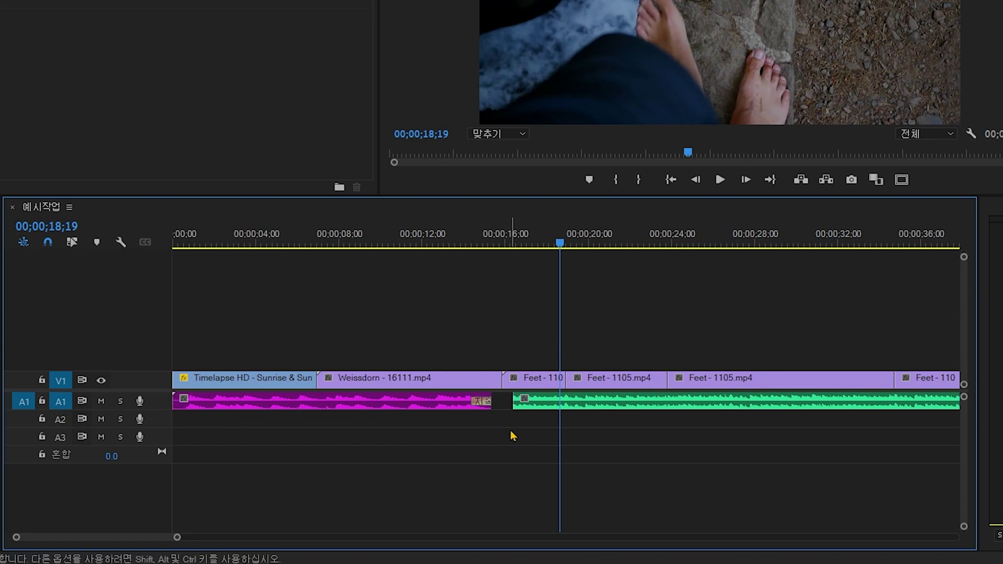
Lengthen the 지속 가감속 transition at the end of the magenta clip to about 2.7 seconds and play the fade-out.
scroll(513, 436, "up", 5)
left_click_drag(358, 401, 320, 401)
left_click_drag(226, 402, 225, 403)
scroll(313, 327, "down", 1)
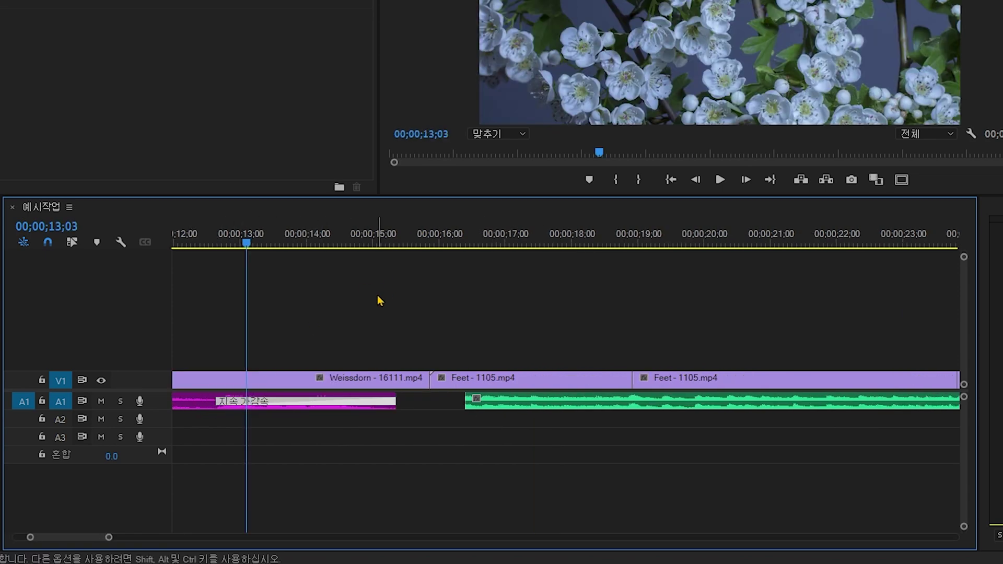
scroll(354, 331, "down", 2)
key("space")
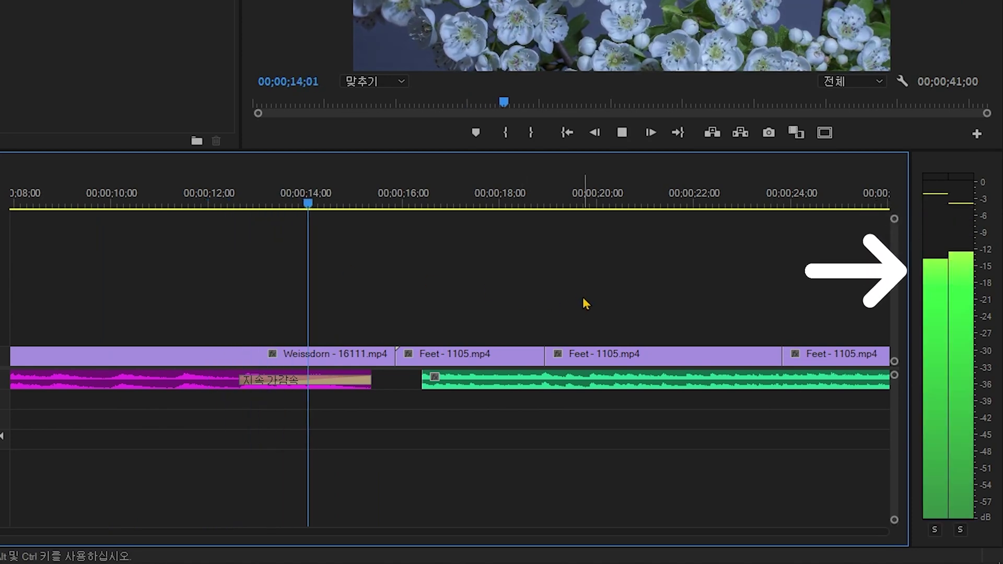
key("space")
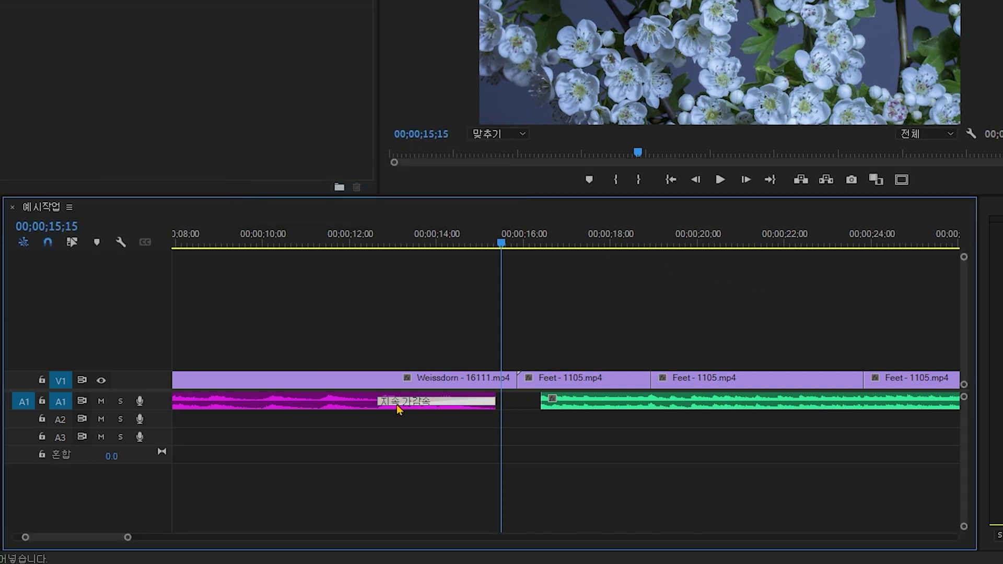
left_click(337, 405)
scroll(337, 418, "down", 2, "alt")
scroll(336, 438, "up", 2)
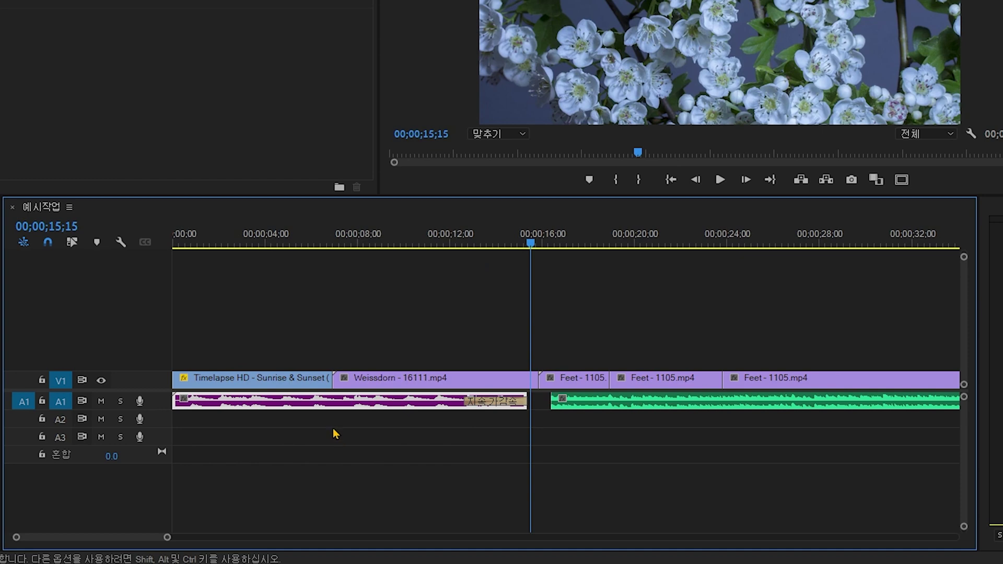
left_click(334, 426)
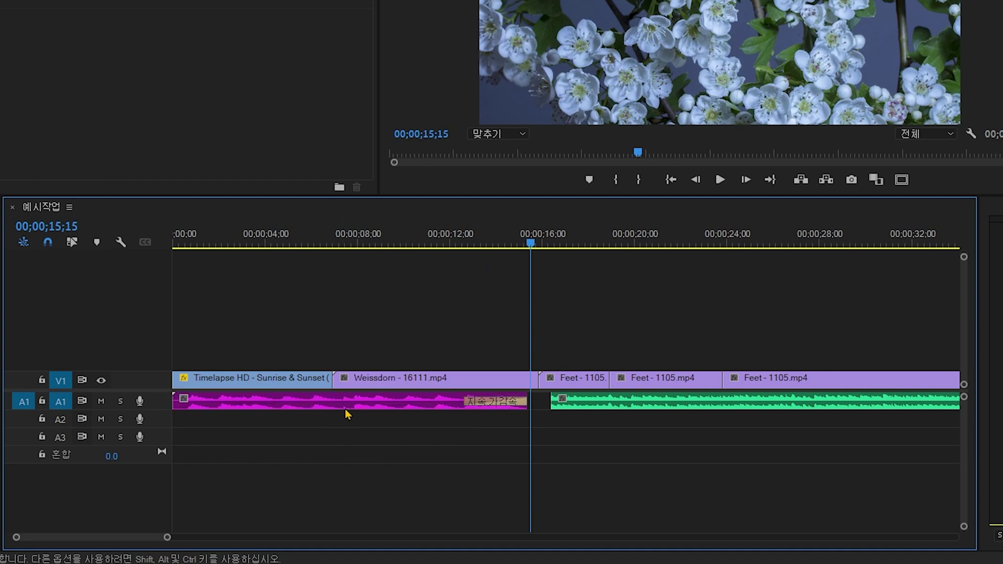
left_click(189, 406)
left_click(491, 443)
Apply the default audio transition to both ends of the green music clip, and delete the one at its end.
key("=")
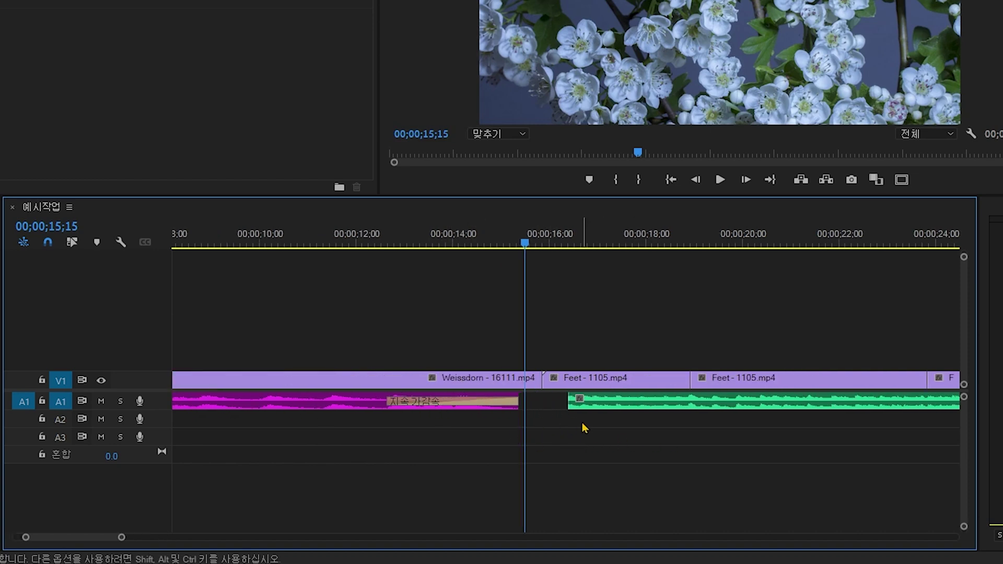
left_click(616, 415)
key("minus")
key("minus")
key("minus")
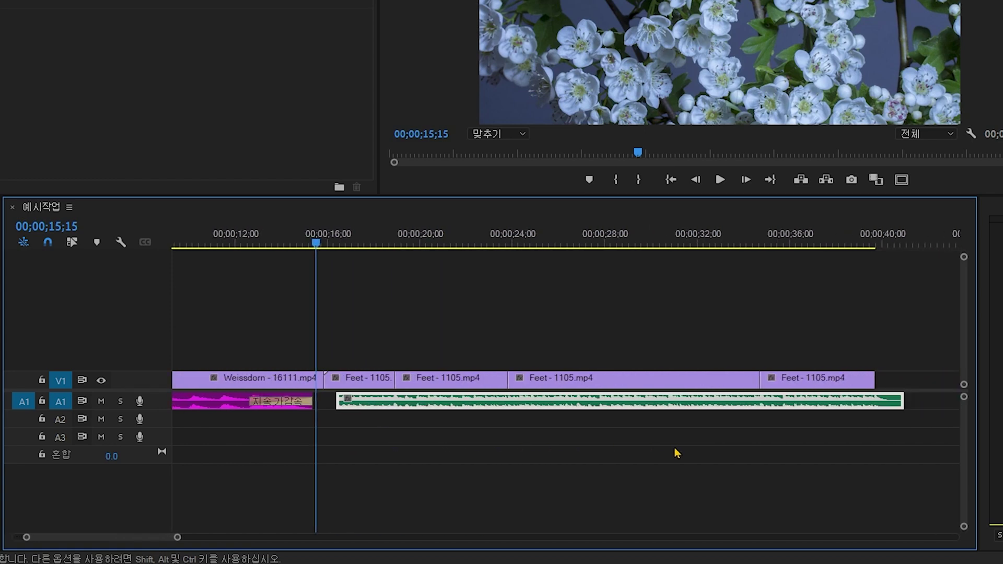
key("ctrl+shift+d")
left_click(674, 452)
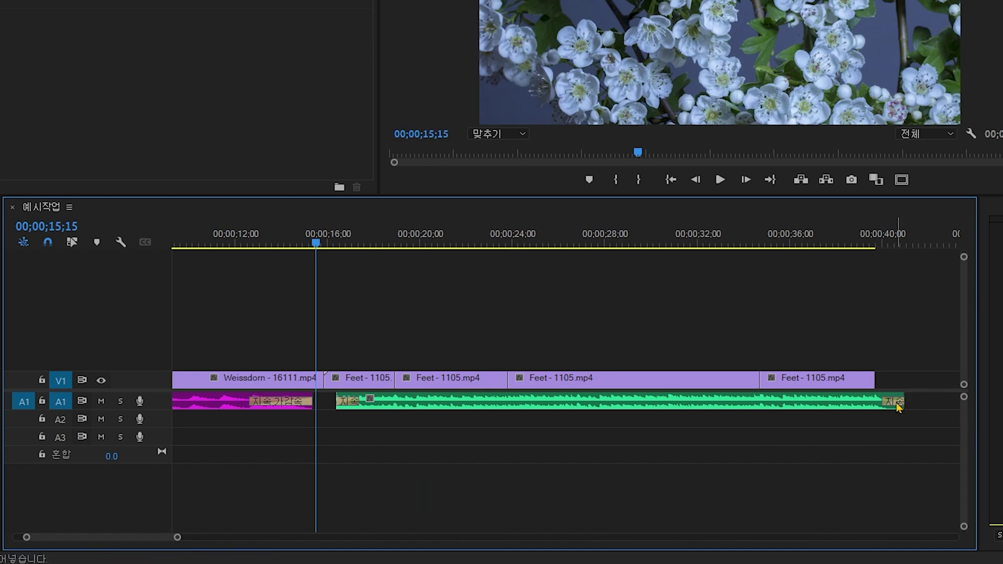
left_click(896, 406)
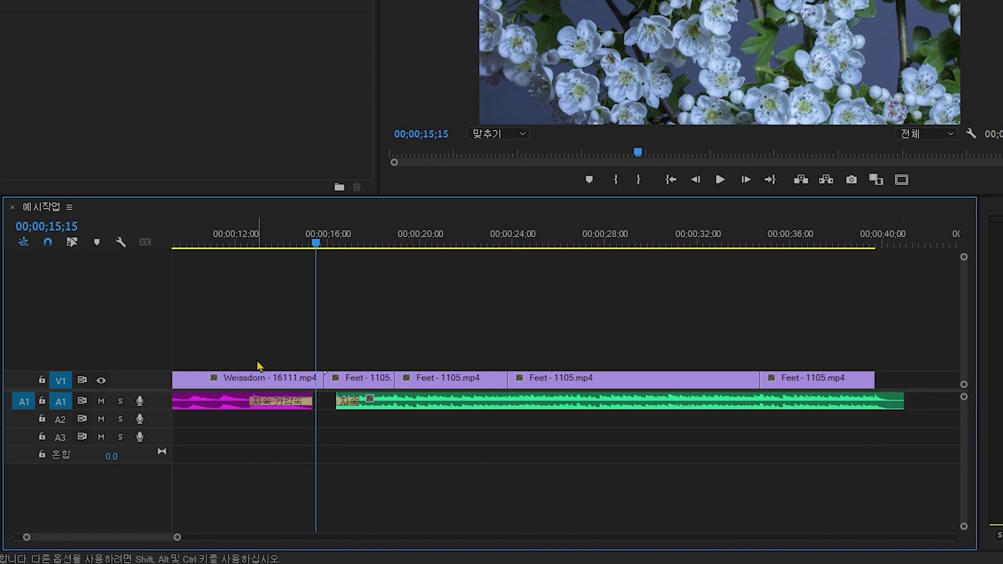
Lengthen the 지속 가감속 transition at the start of the green clip to about 3.1 seconds and play the result.
scroll(258, 366, "up", 2)
left_click_drag(450, 402, 483, 403)
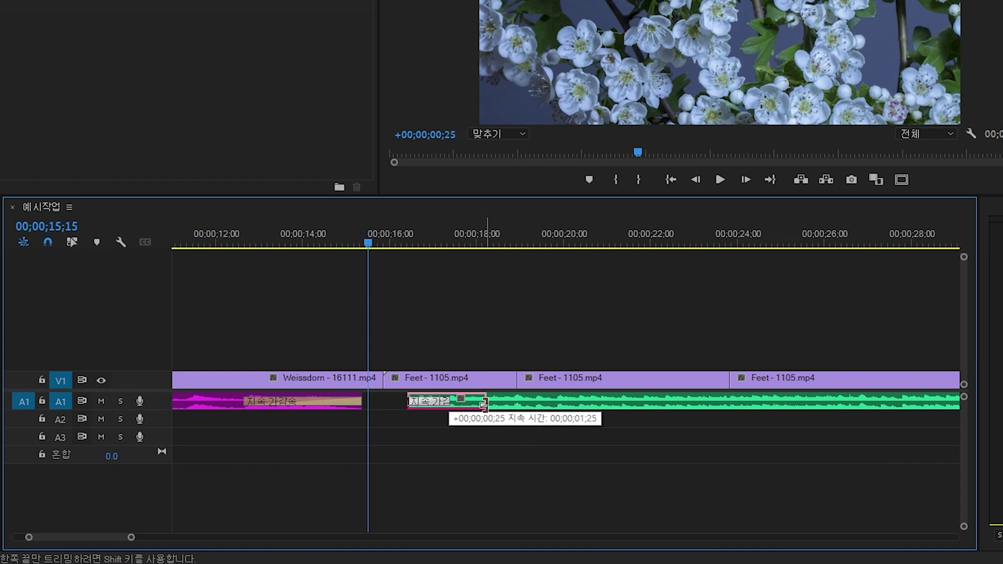
key("space")
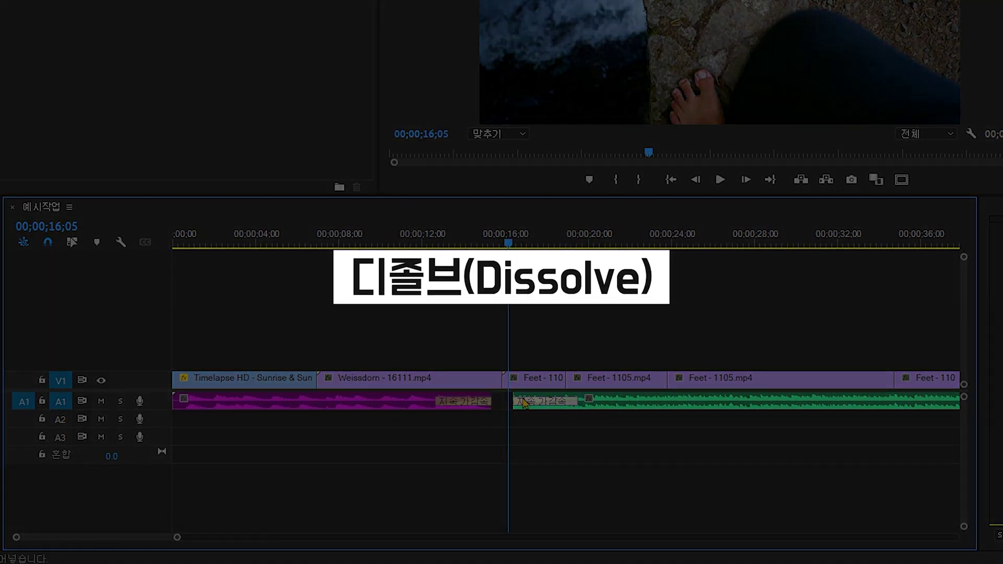
Trim the end of the Weissdorn - 16111.mp4 clip on V1 back by about 0.2 seconds, leaving a small gap.
left_click(488, 386)
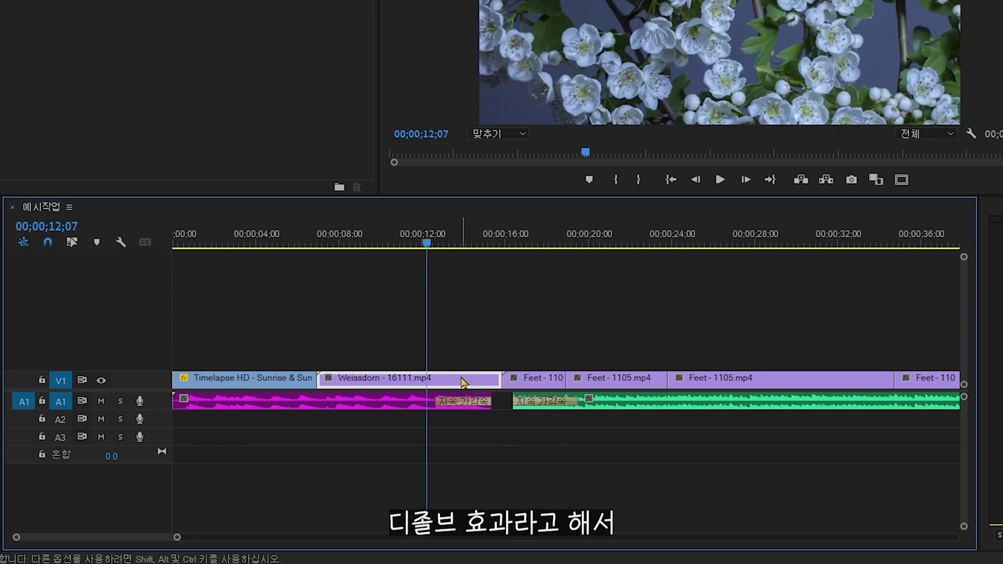
left_click(438, 357)
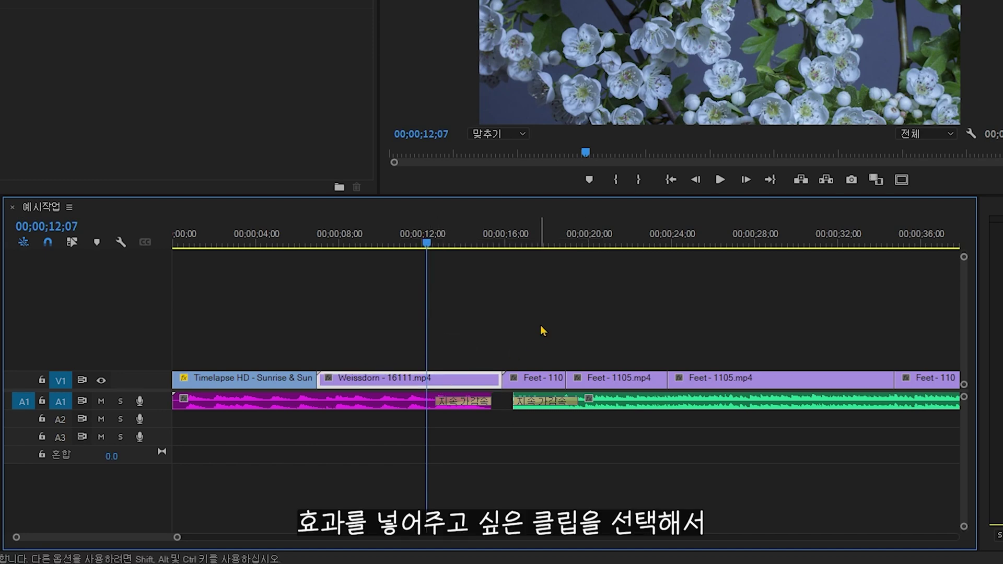
scroll(492, 383, "up", 2)
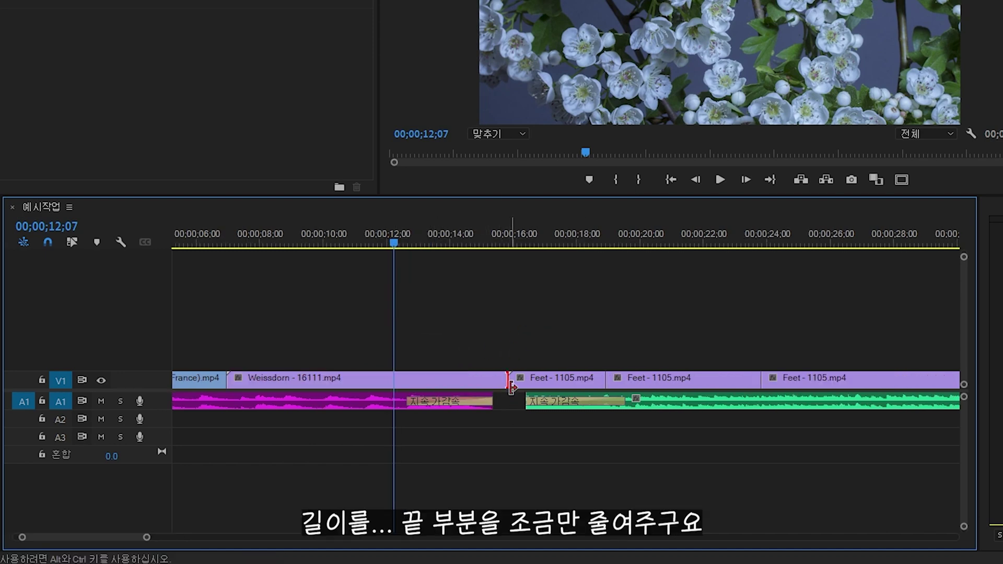
left_click_drag(504, 384, 500, 392)
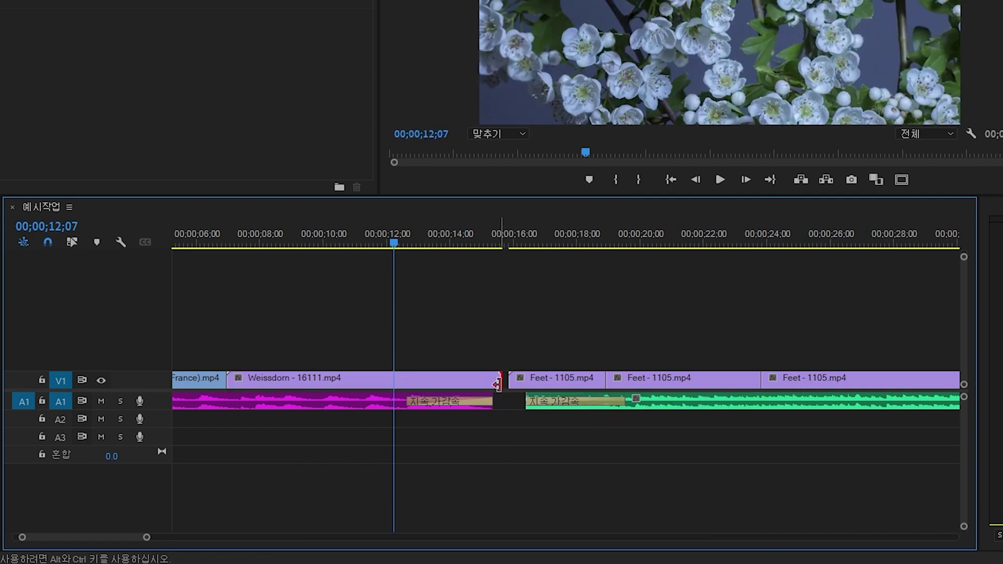
Apply the default 교차 디졸브 video transition to the end of the Weissdorn - 16111.mp4 clip.
left_click(470, 382)
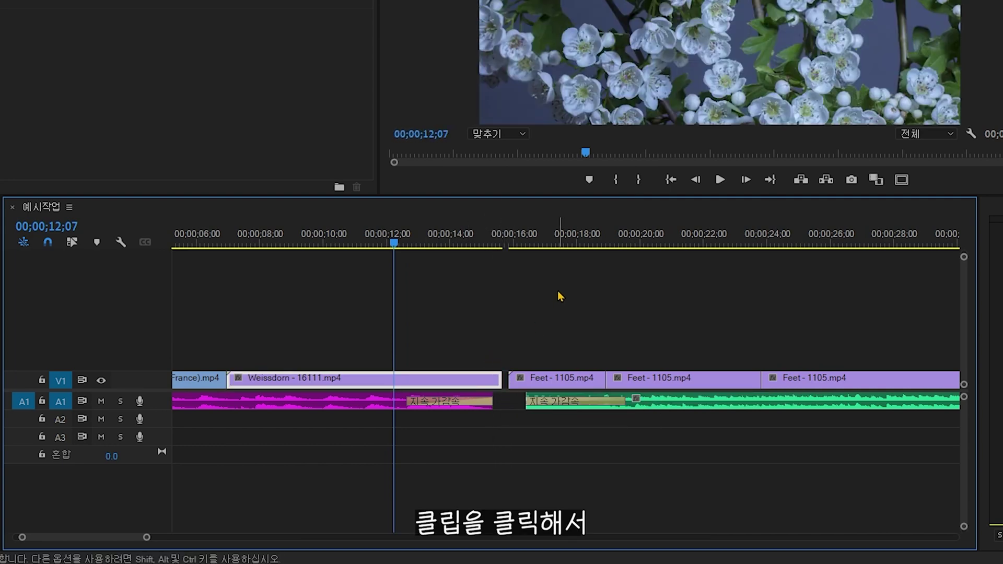
key("ctrl+d")
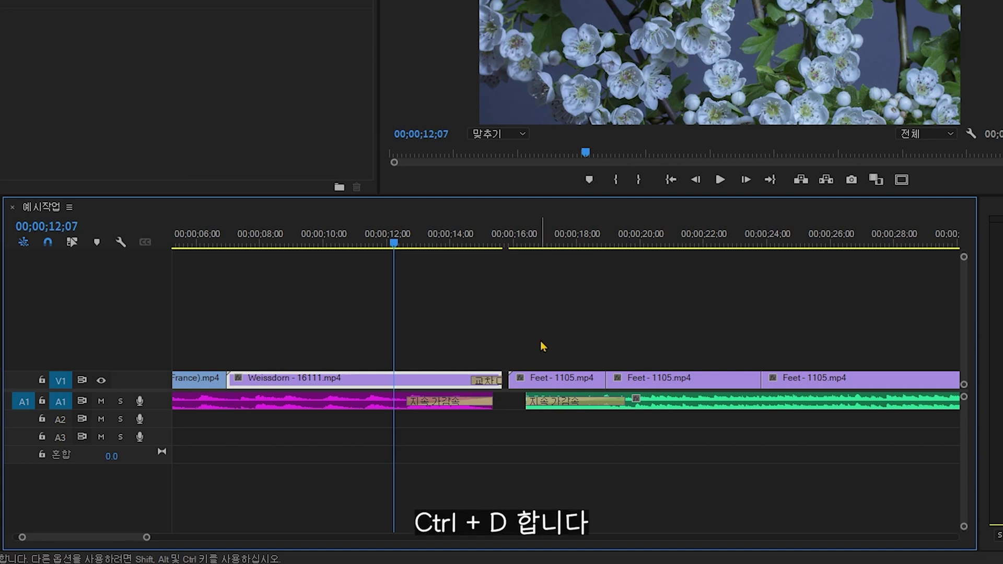
left_click(540, 341)
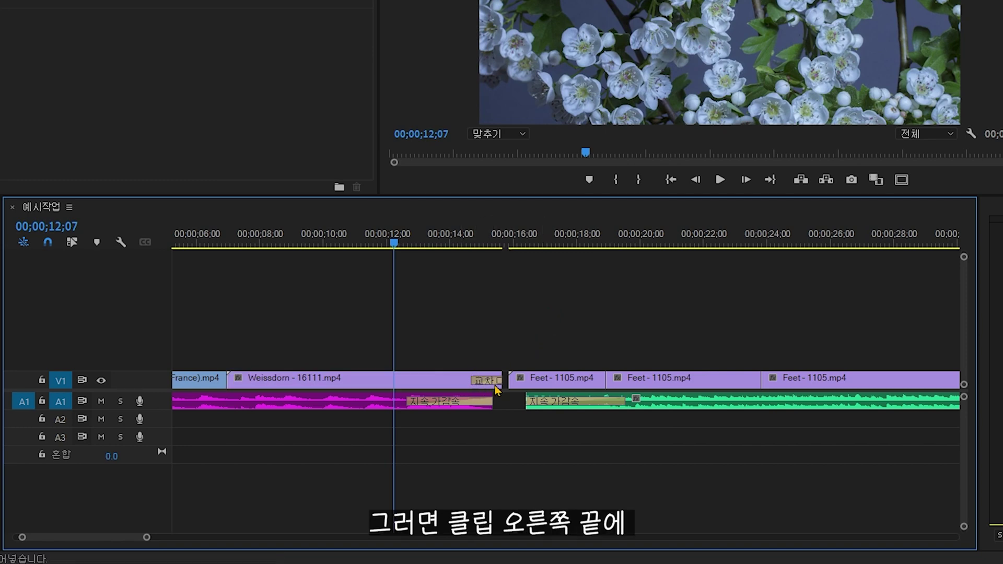
Lengthen the 교차 디졸브 transition at the end of the Weissdorn clip to about 2.5 seconds and play the fade to black.
scroll(497, 387, "up", 2)
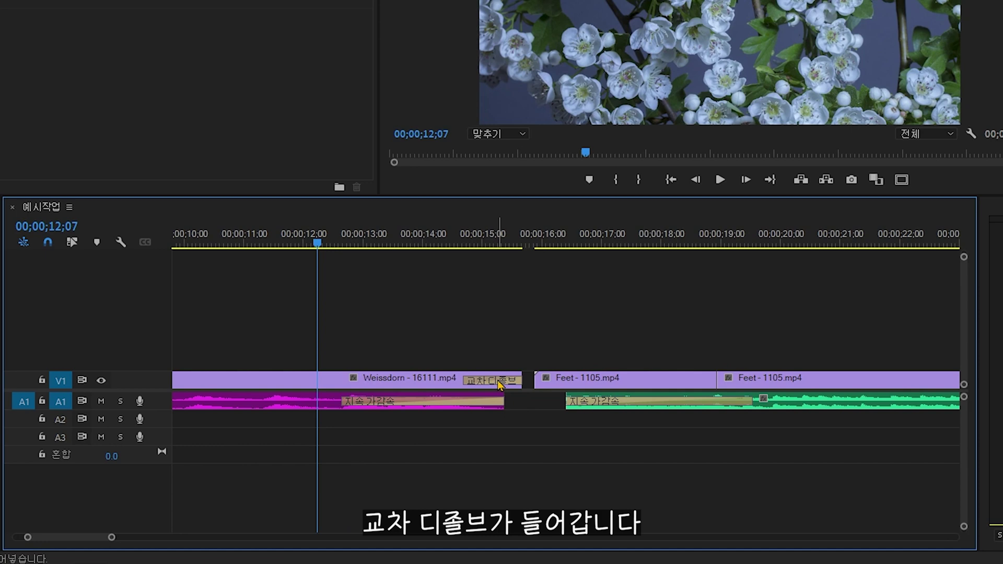
left_click(499, 384)
scroll(500, 430, "down", 2)
left_click_drag(488, 382, 437, 385)
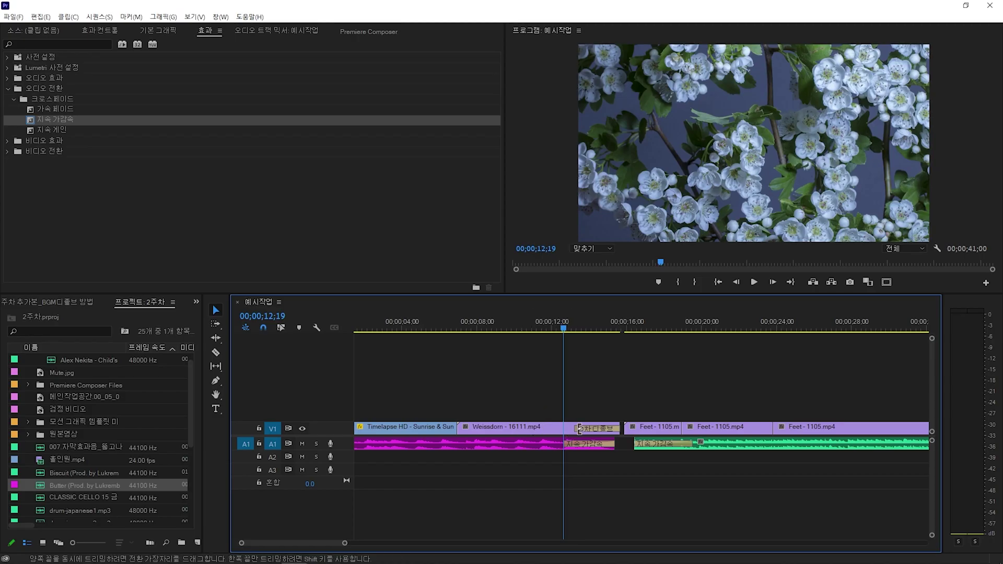
key("space")
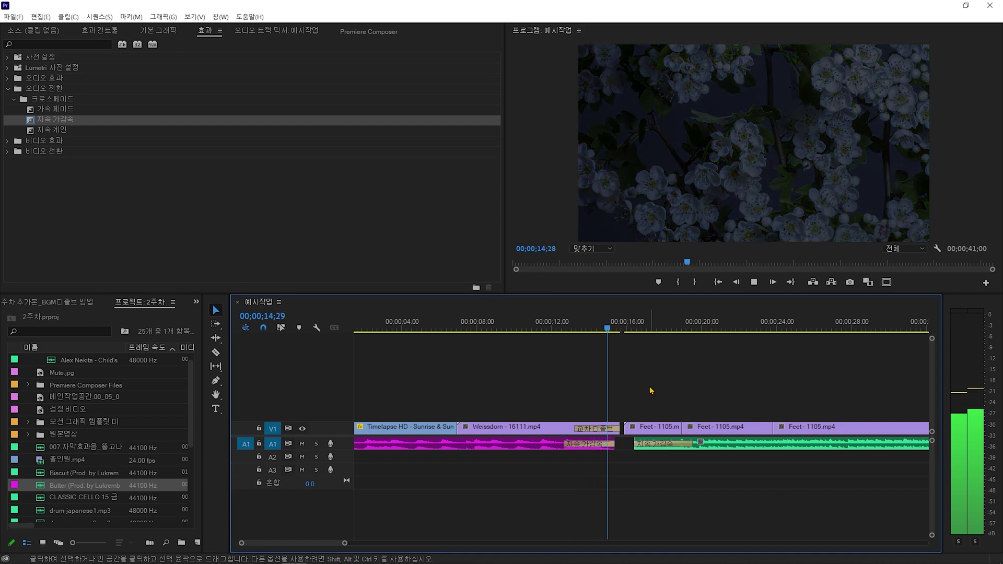
key("space")
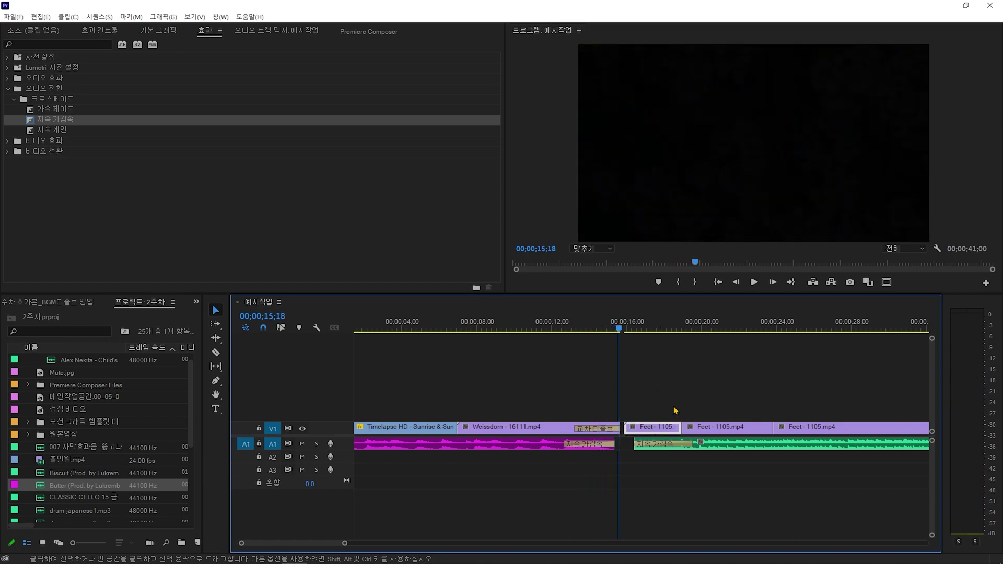
Apply the 교차 디졸브 transition to the start of the first Feet - 1105.mp4 clip on V1.
key("equal")
key("equal")
key("equal")
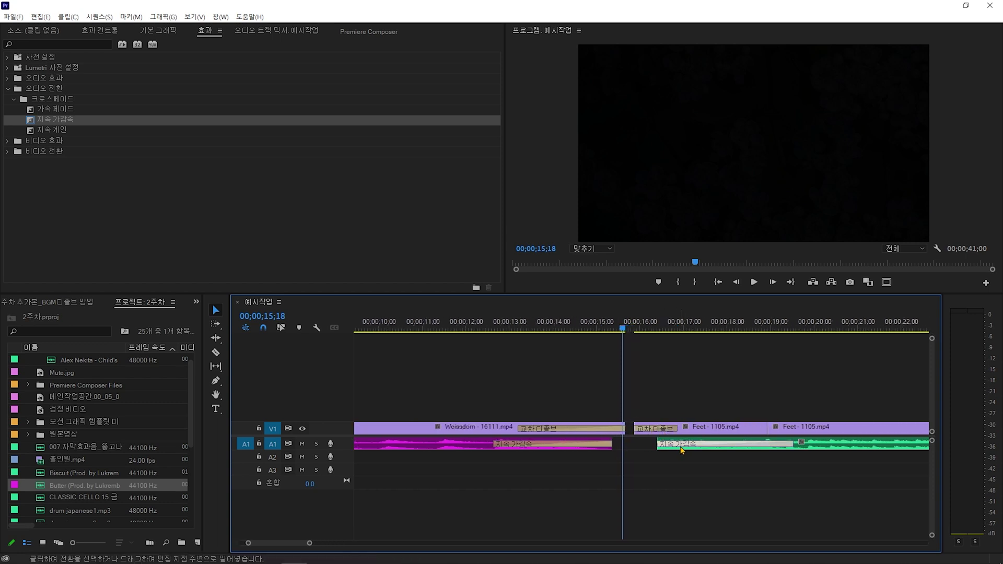
Shorten the green clip's opening 지속 가감속 to about 2.5 seconds and lengthen the first Feet clip's opening 교차 디졸브.
left_click_drag(792, 444, 766, 443)
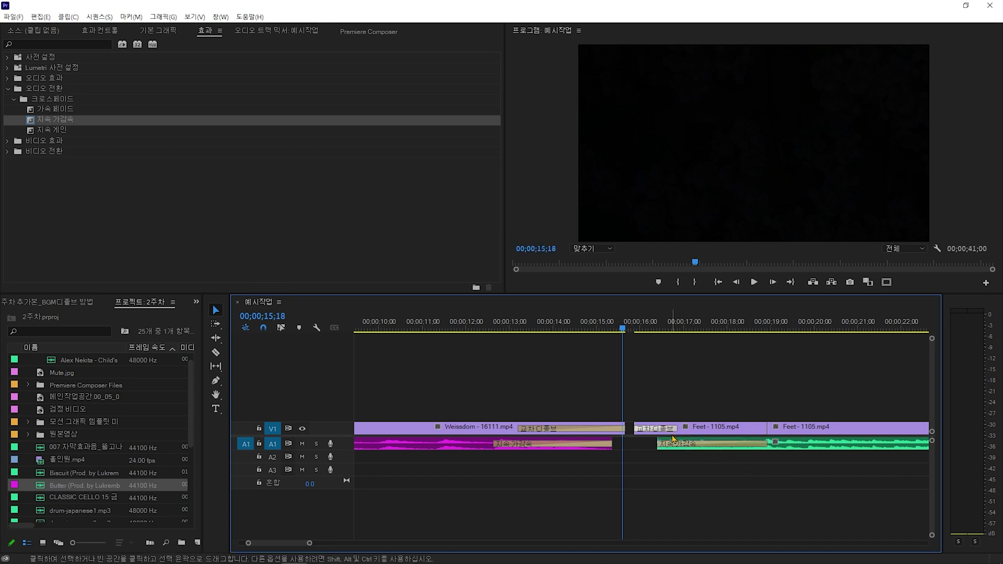
left_click_drag(677, 433, 753, 437)
key("space")
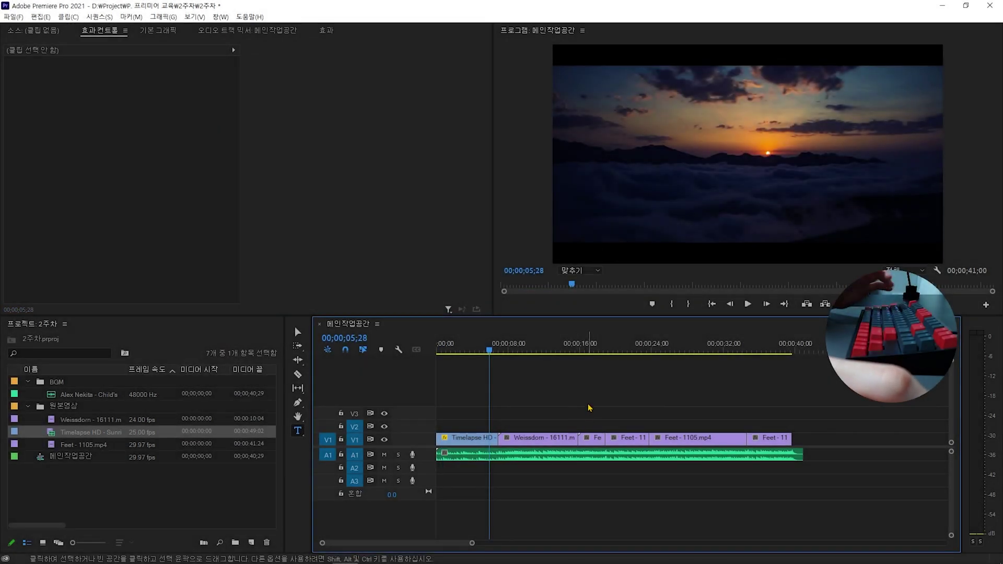
Open the media export settings for the 메인작업공간 sequence.
left_click(16, 16)
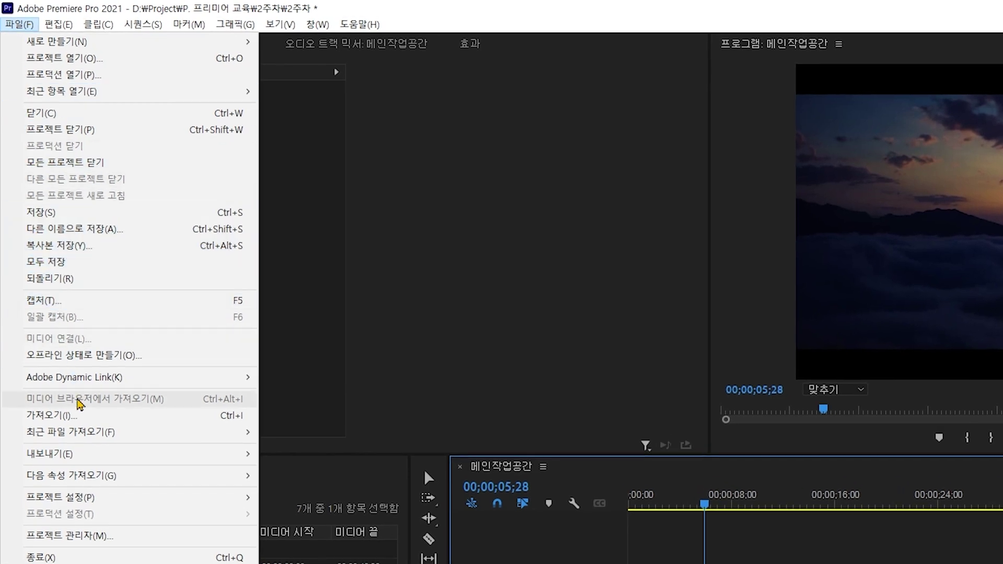
mouse_move(117, 438)
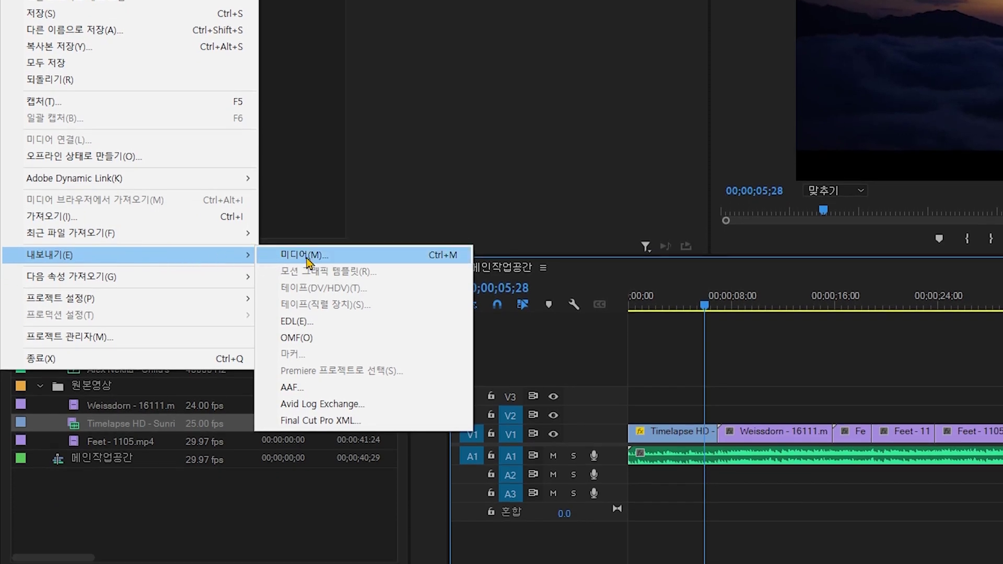
left_click(308, 255)
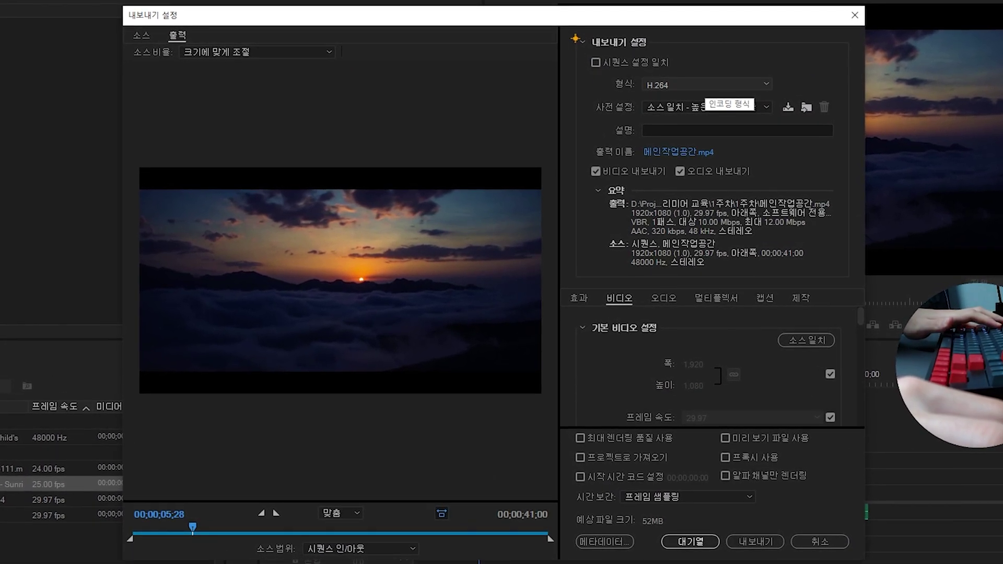
left_click_drag(579, 42, 556, 192)
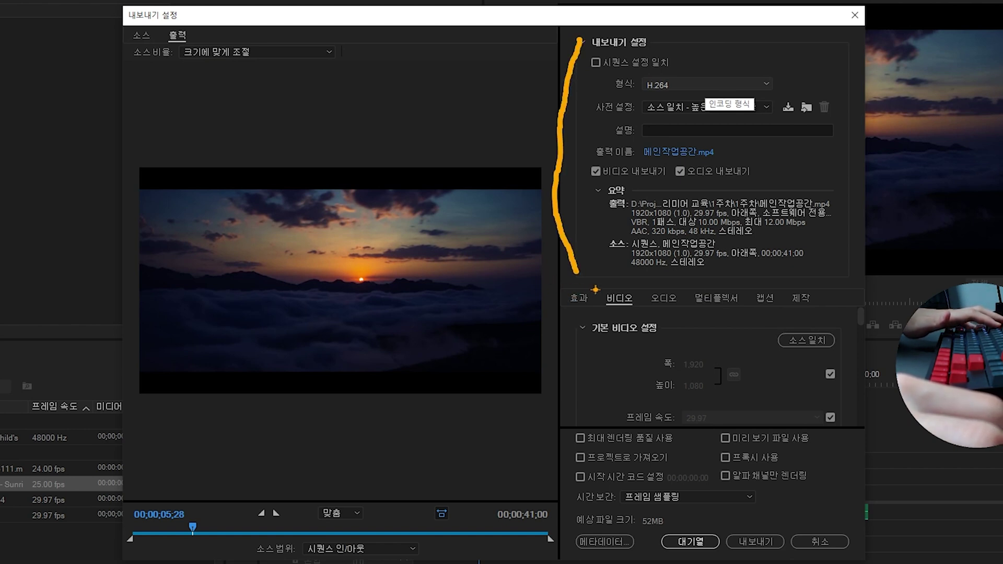
mouse_move(583, 276)
left_mouse_down()
mouse_move(572, 319)
mouse_move(630, 287)
mouse_move(645, 303)
mouse_move(672, 285)
left_mouse_up()
mouse_move(818, 283)
left_mouse_down()
mouse_move(755, 316)
mouse_move(682, 296)
mouse_move(744, 271)
left_mouse_up()
mouse_move(675, 525)
left_mouse_down()
mouse_move(698, 563)
mouse_move(752, 561)
mouse_move(782, 509)
mouse_move(789, 538)
left_mouse_up()
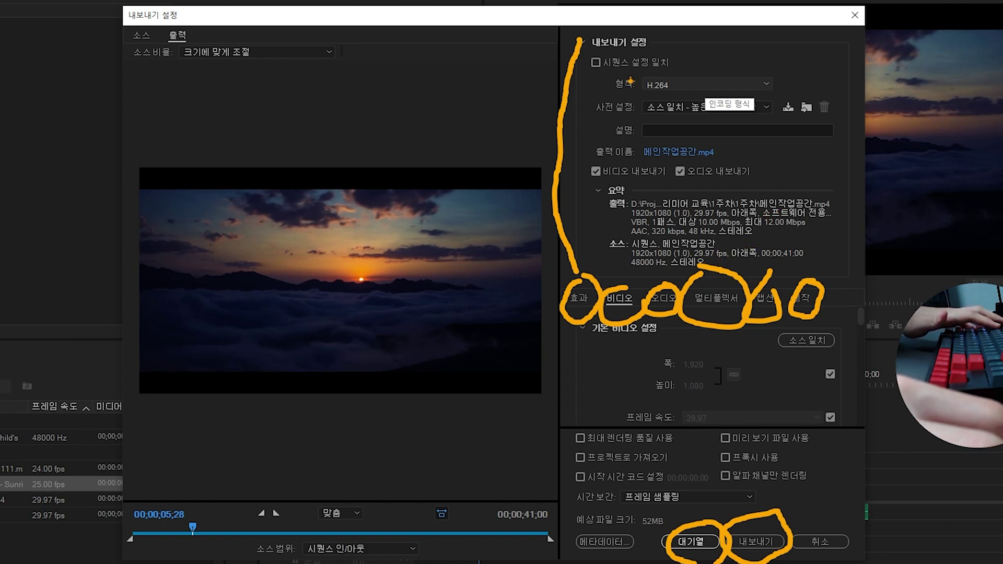
left_click_drag(617, 69, 655, 47)
left_click_drag(613, 95, 652, 83)
mouse_move(608, 141)
left_mouse_down()
mouse_move(622, 152)
mouse_move(637, 146)
left_mouse_up()
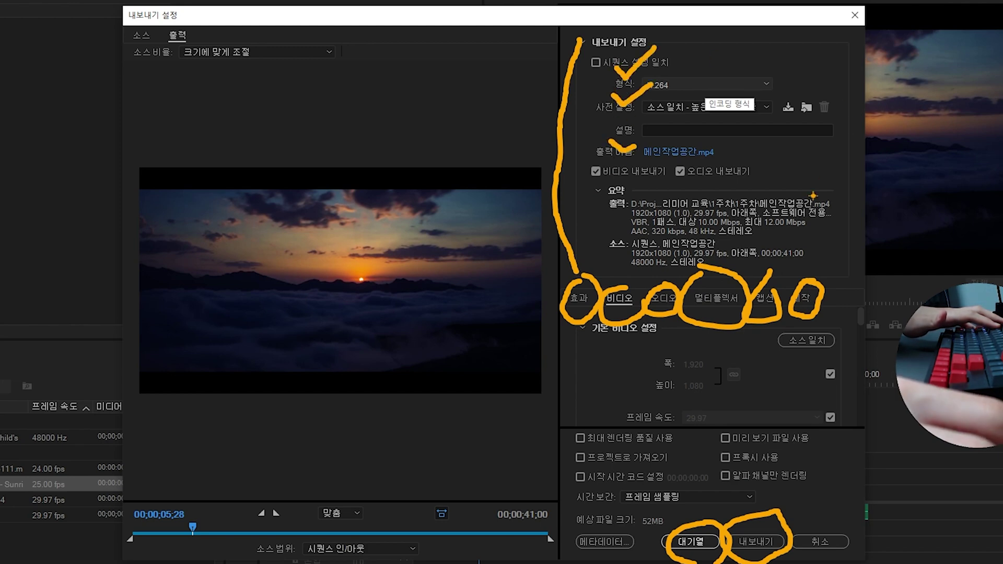
key("Escape")
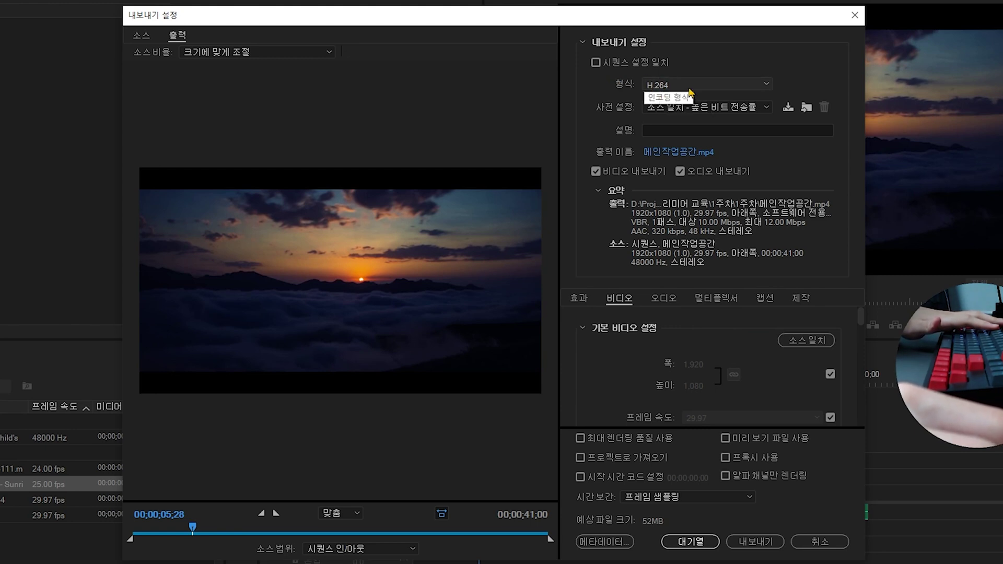
Set the export format to H.264 and the preset to 고화질 1080p HD.
left_click(707, 88)
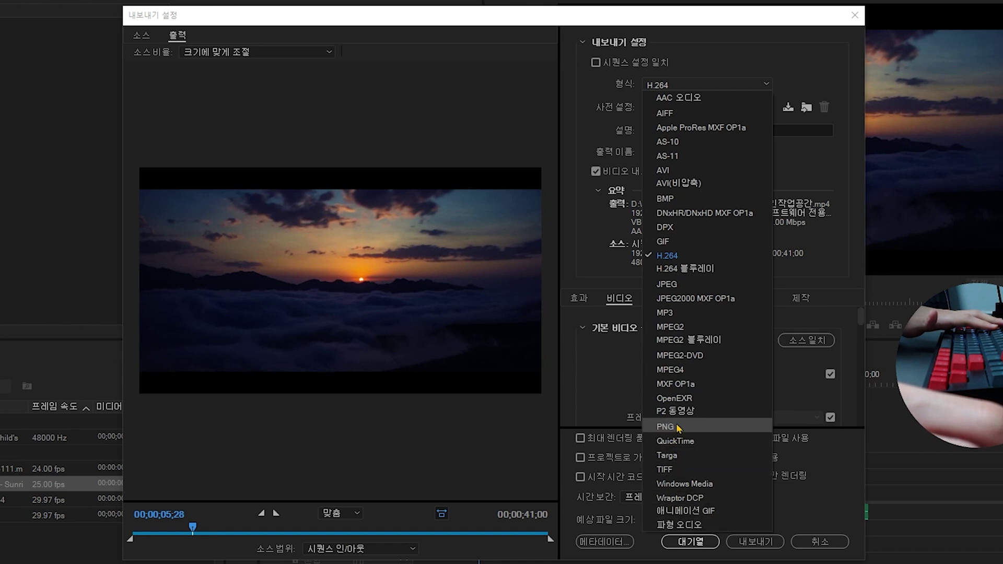
left_click(675, 257)
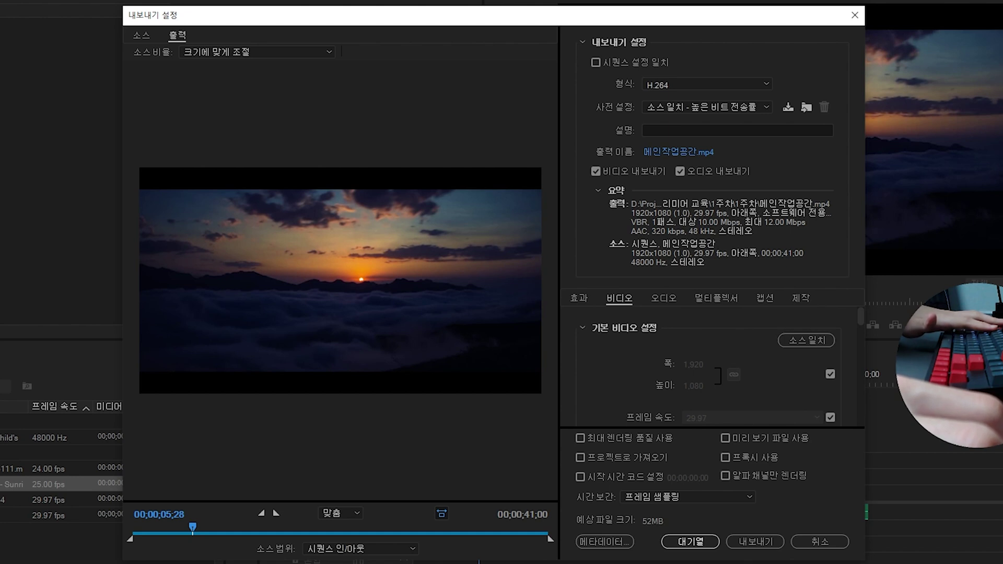
left_click(751, 107)
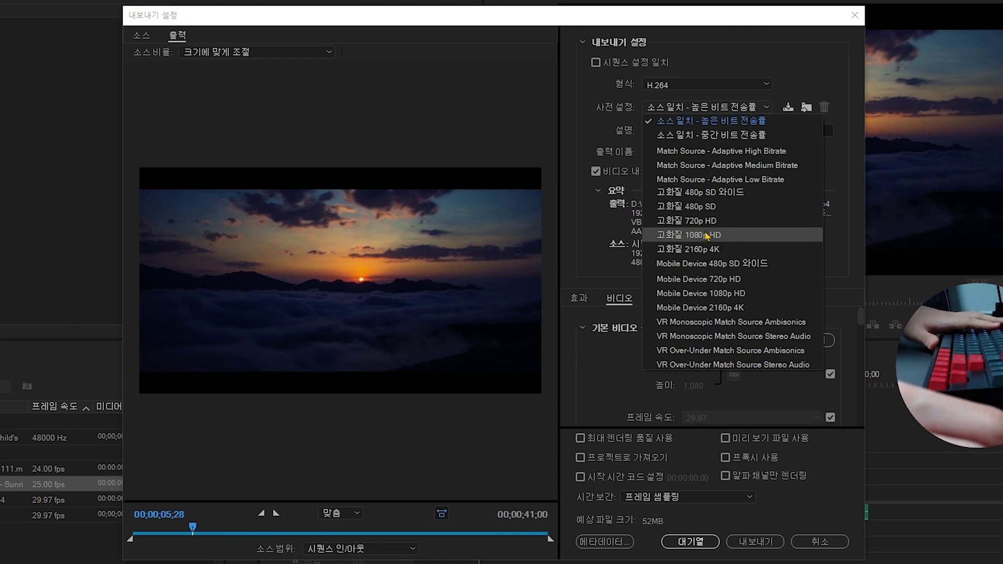
left_click(699, 236)
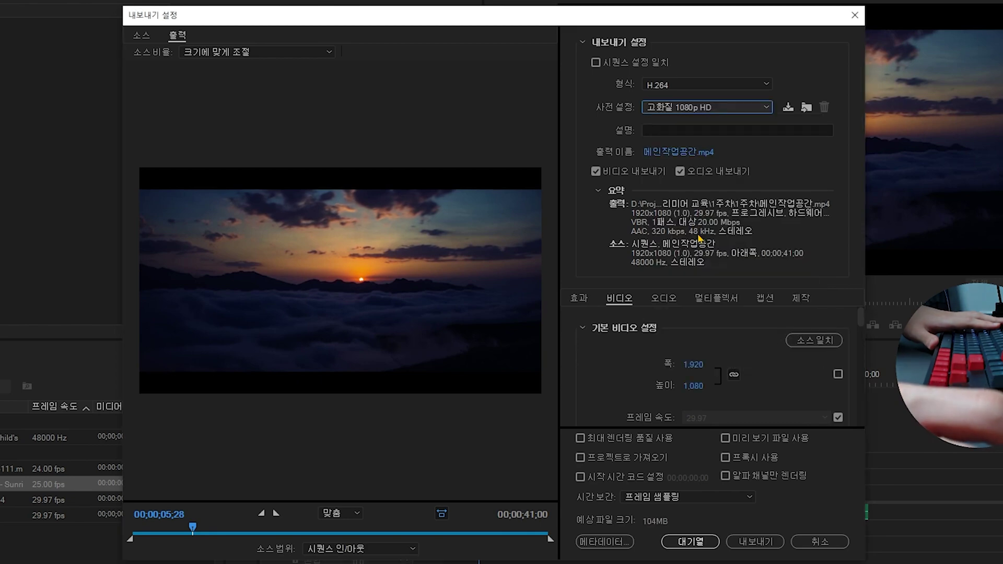
Set the export's output file to 2주차_컷편집 in the 2주차 folder under P. 프리미어 교육.
left_click(665, 154)
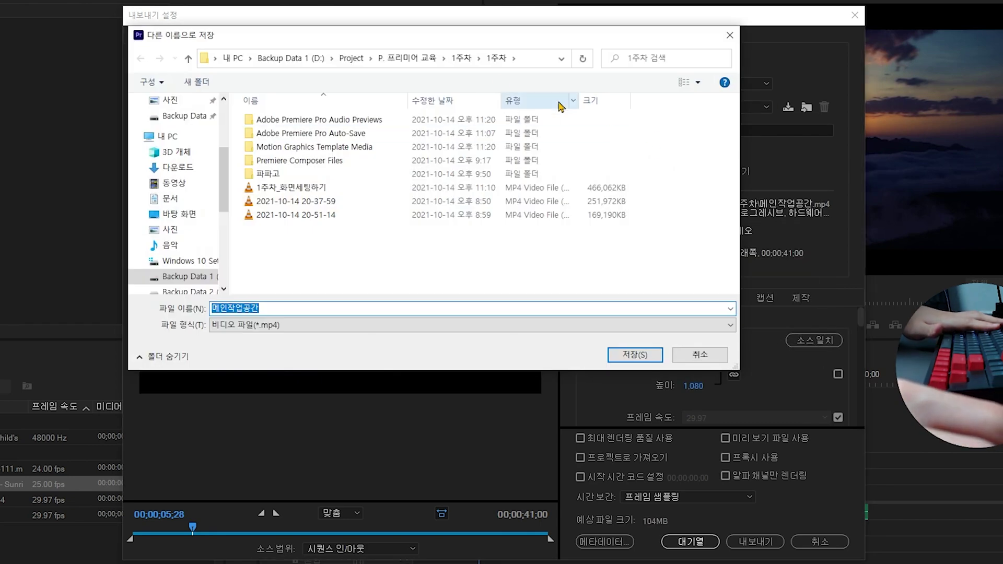
left_click(427, 59)
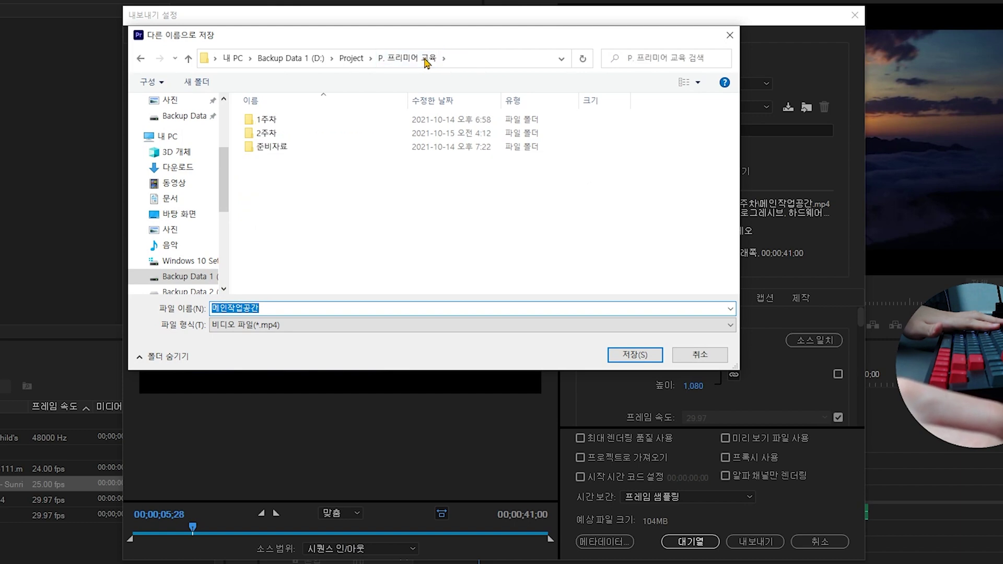
double_click(275, 137)
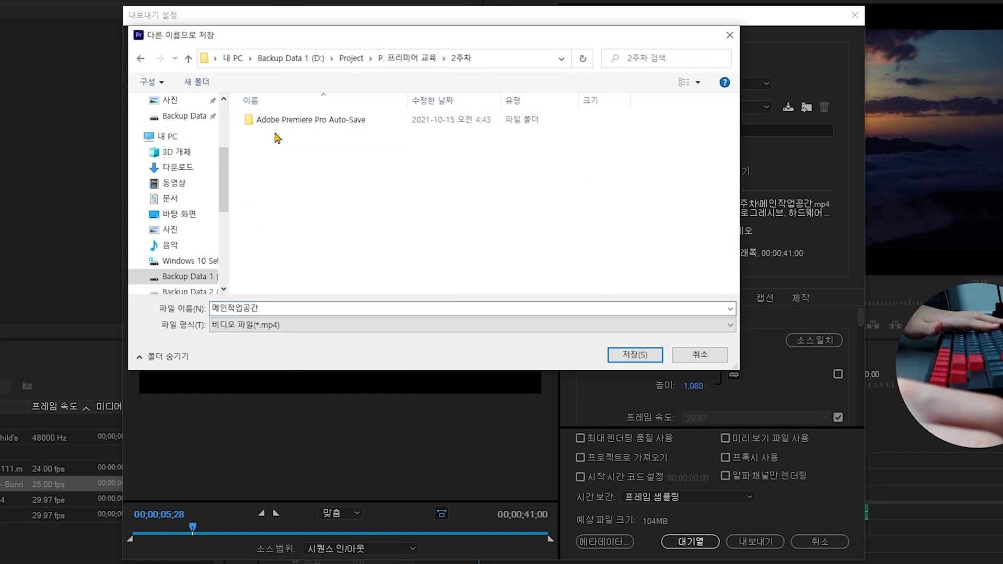
double_click(315, 307)
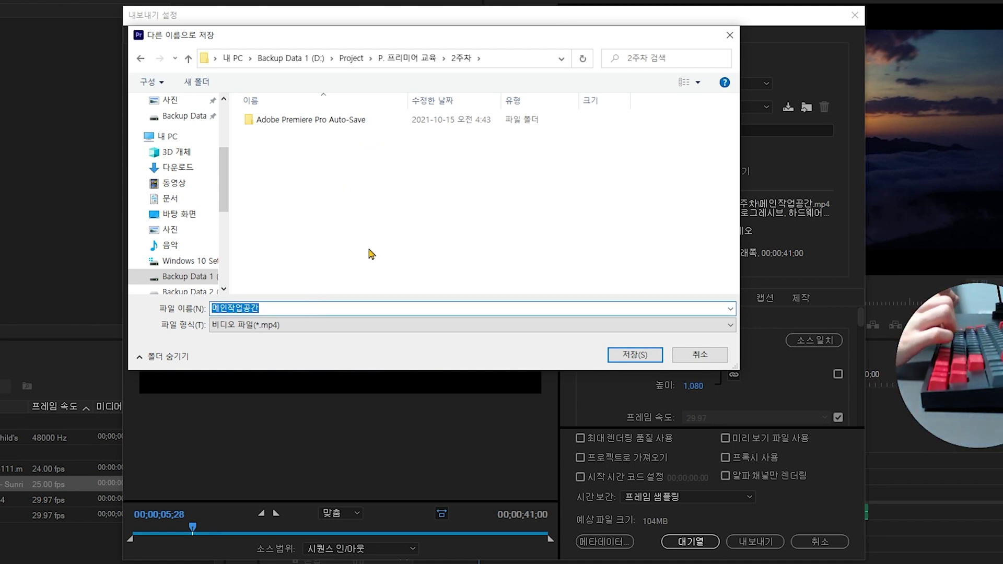
type("2주차")
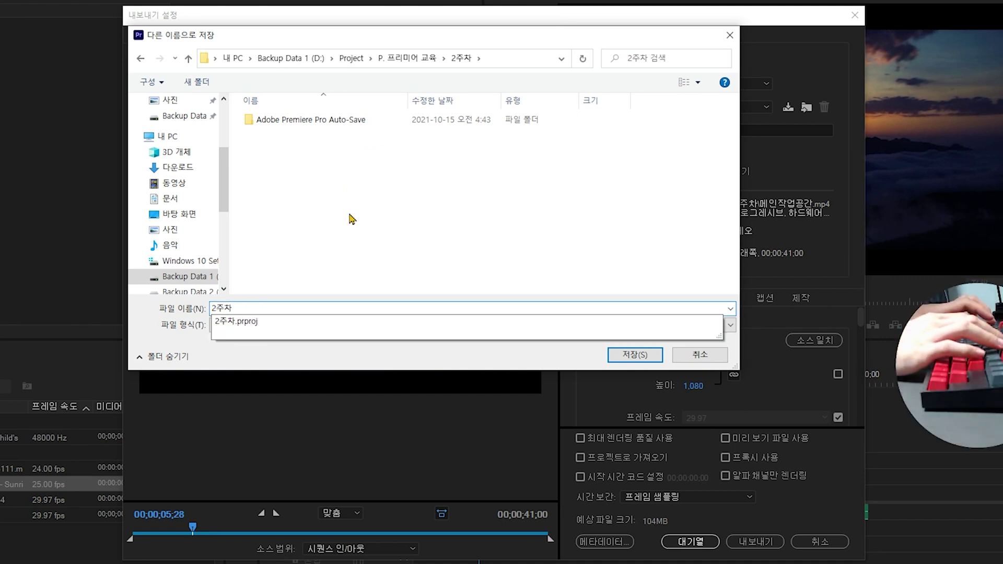
type("_컷ㅍ")
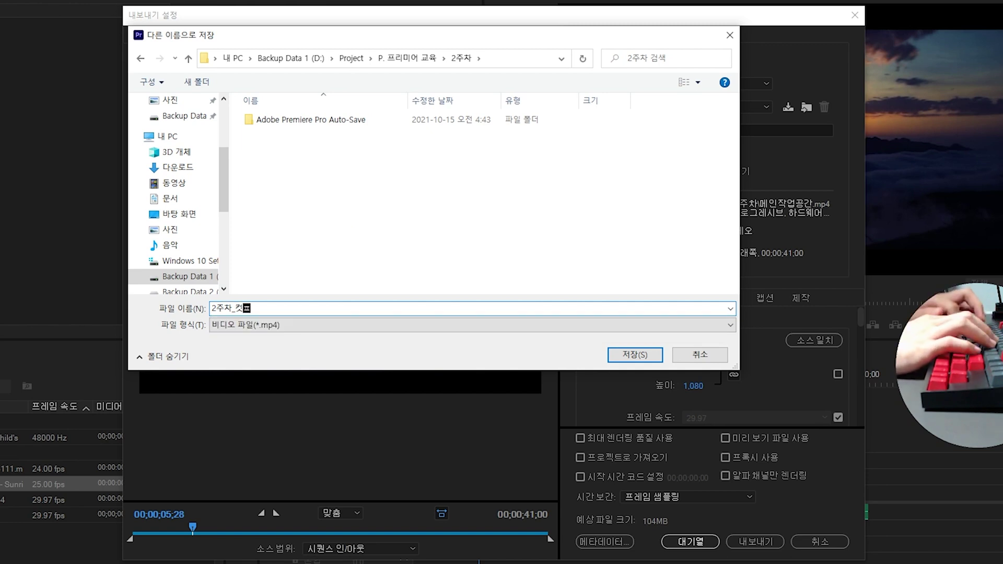
type("편집")
left_click(624, 359)
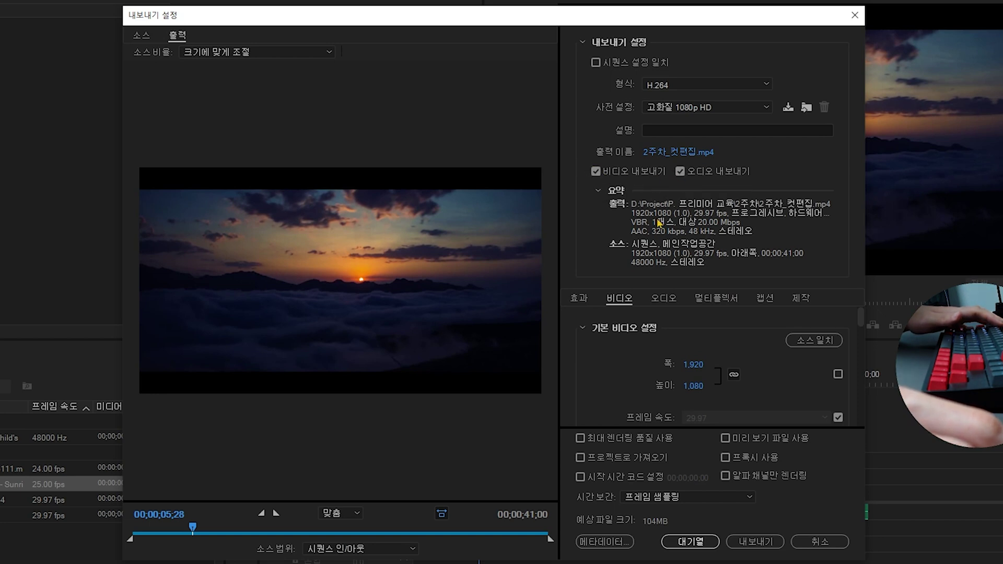
Set the video bitrate encoding to CBR with a 10 Mbps target and export the sequence.
scroll(781, 401, "down", 10)
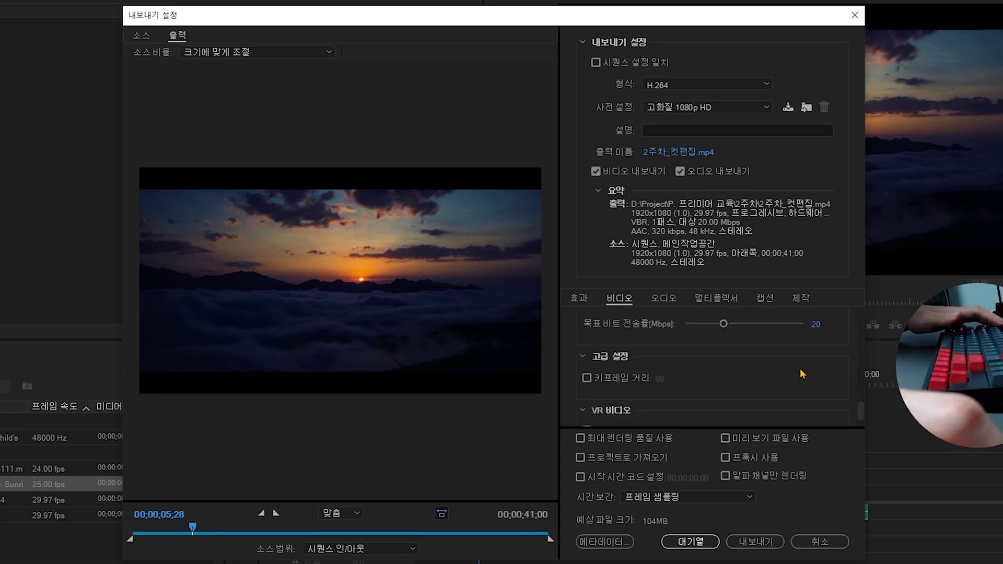
scroll(803, 374, "up", 2)
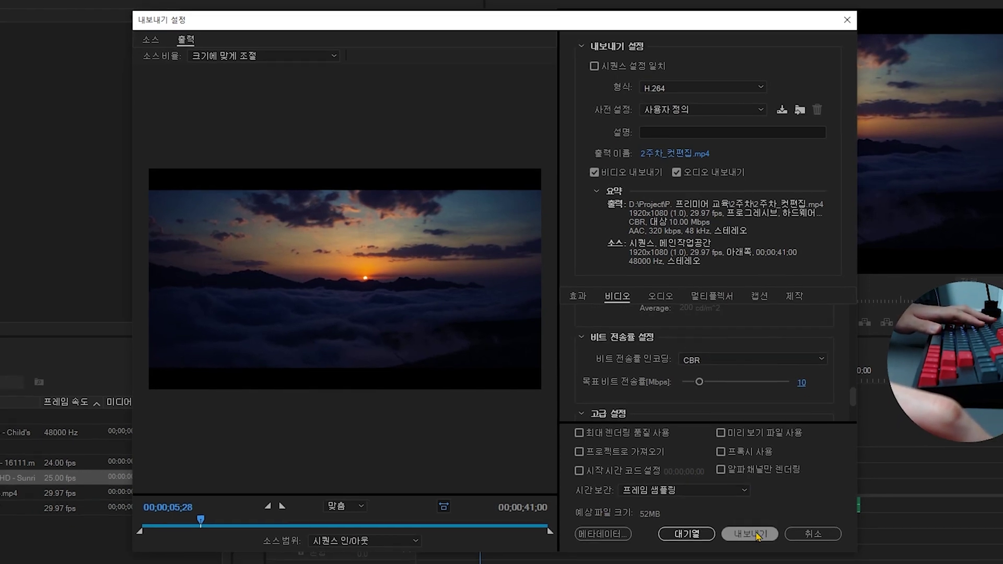
left_click(757, 536)
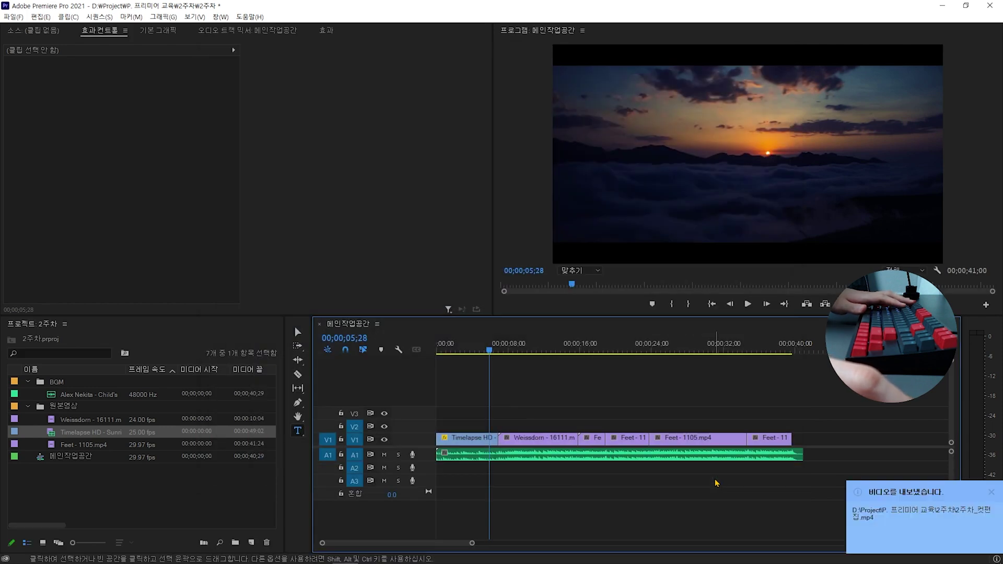
Open the export's folder, play the 2주차_컷편집 video in VLC to check it, and close the player.
left_click(888, 513)
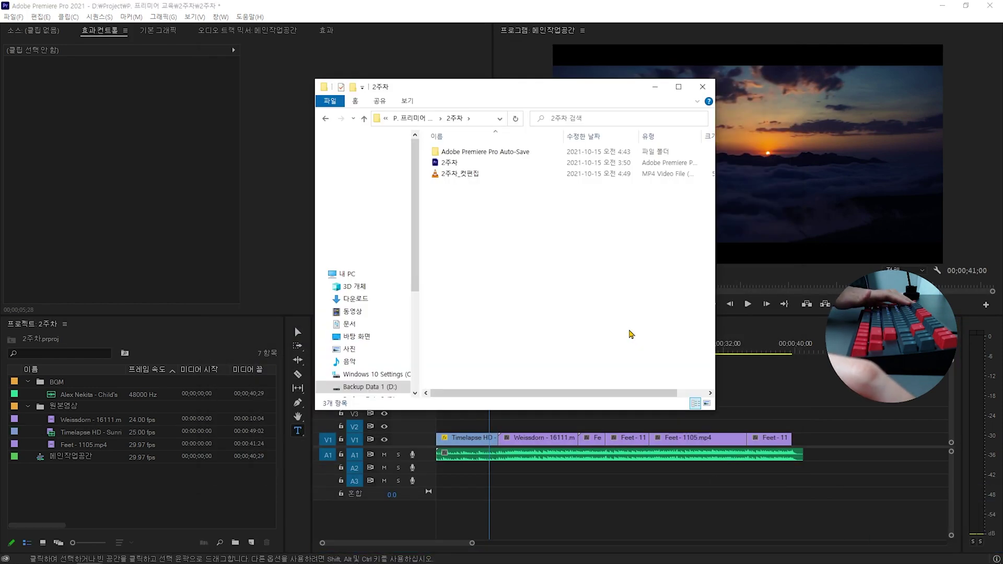
left_click_drag(540, 200, 455, 180)
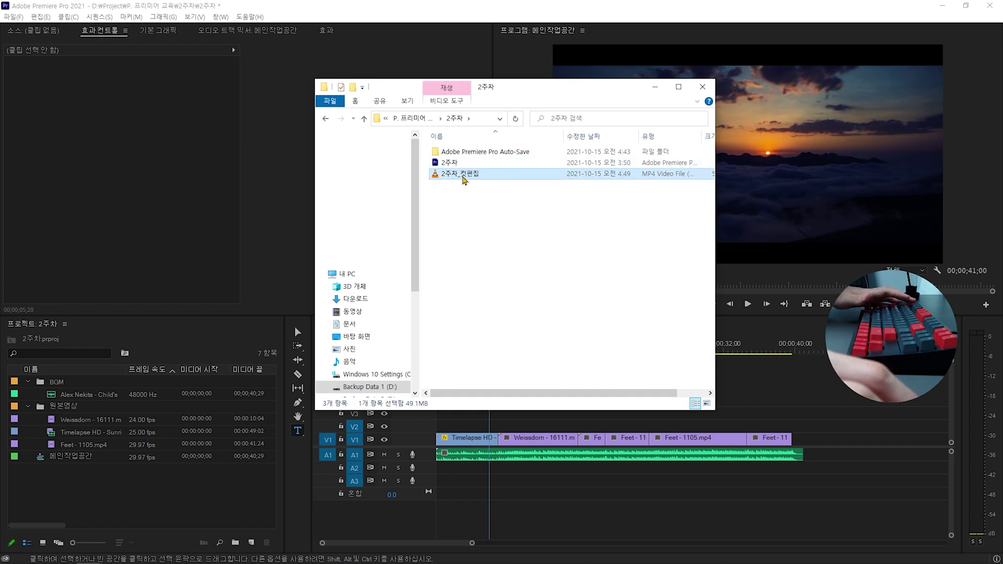
double_click(464, 177)
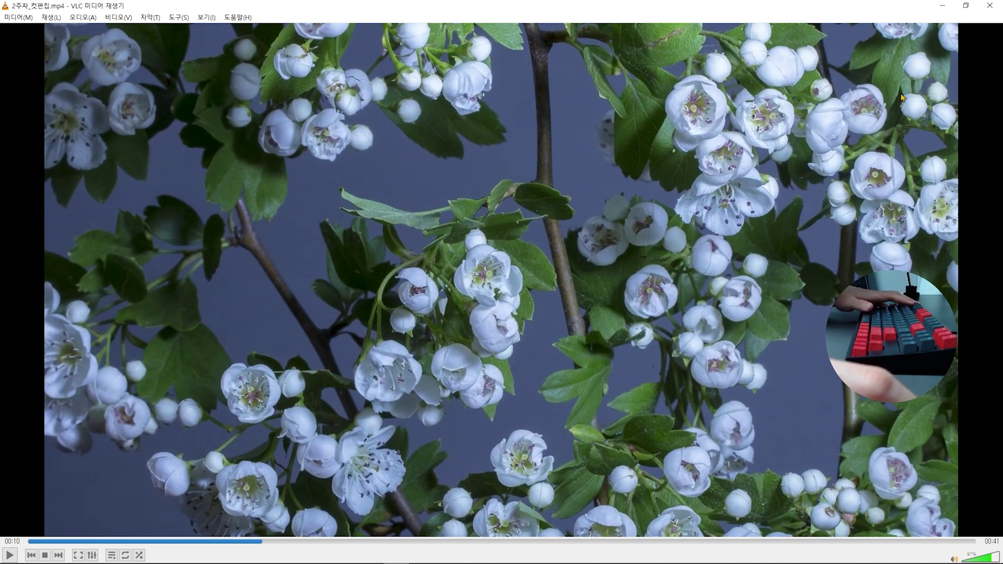
left_click(990, 7)
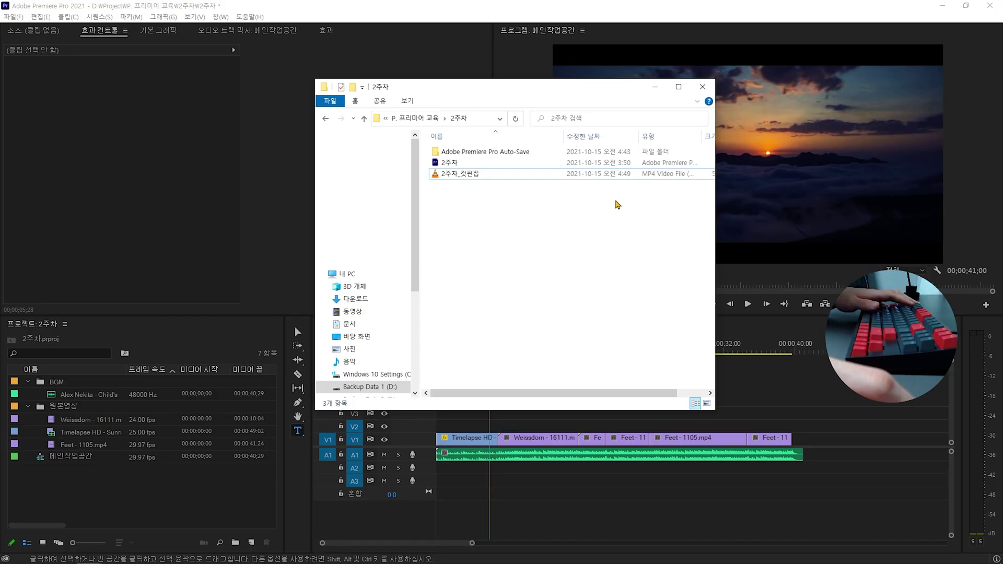